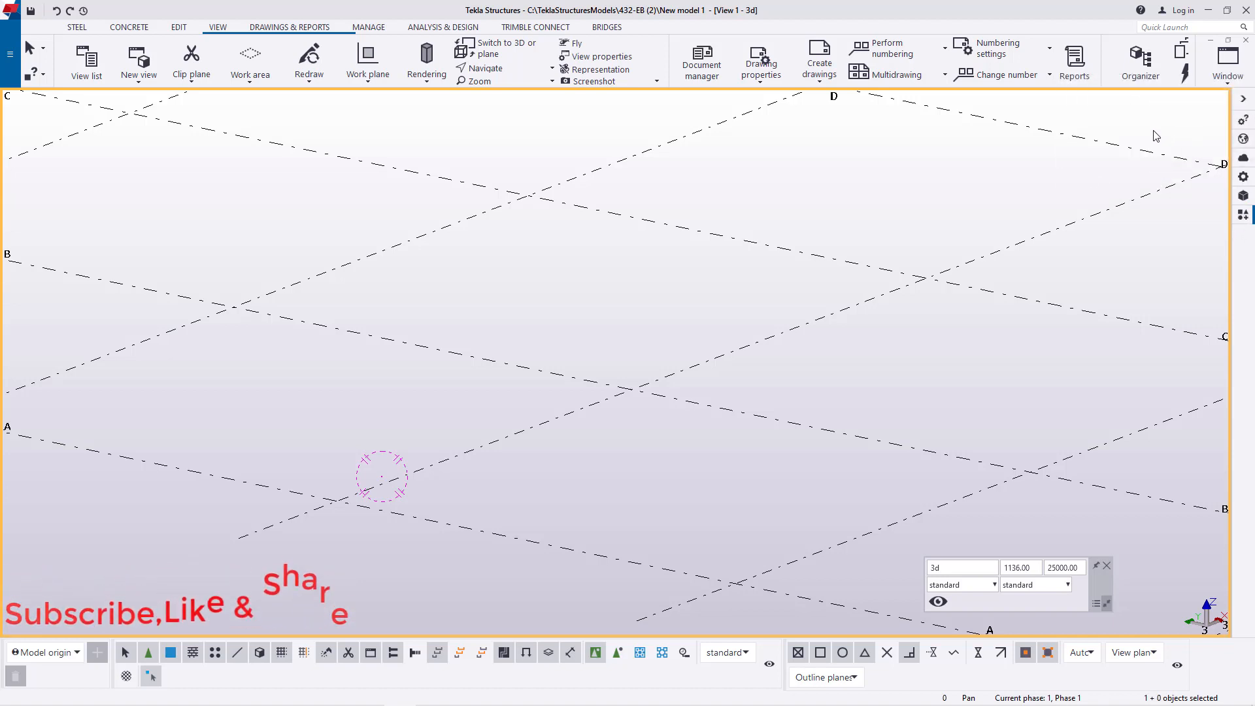
# - Search the applications and components catalog for "cast" and start placing the Castellated_Beam component with its properties open
pyautogui.click(1243, 216)
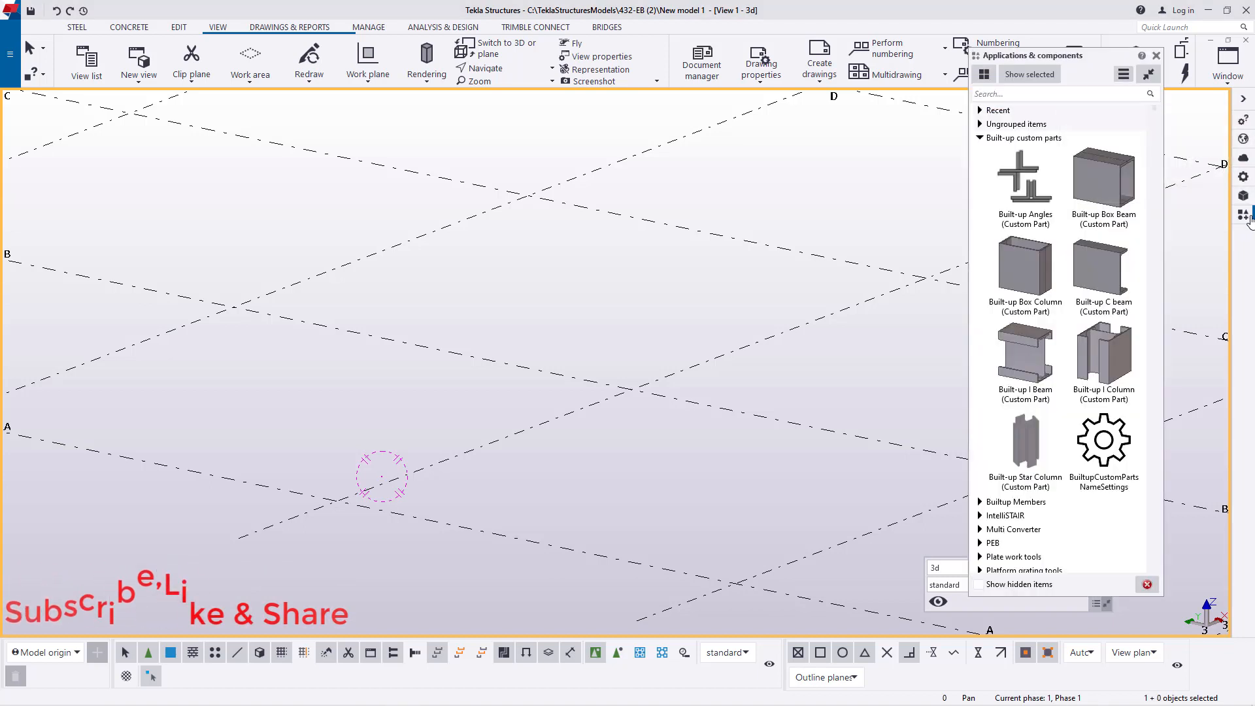
pyautogui.click(1009, 96)
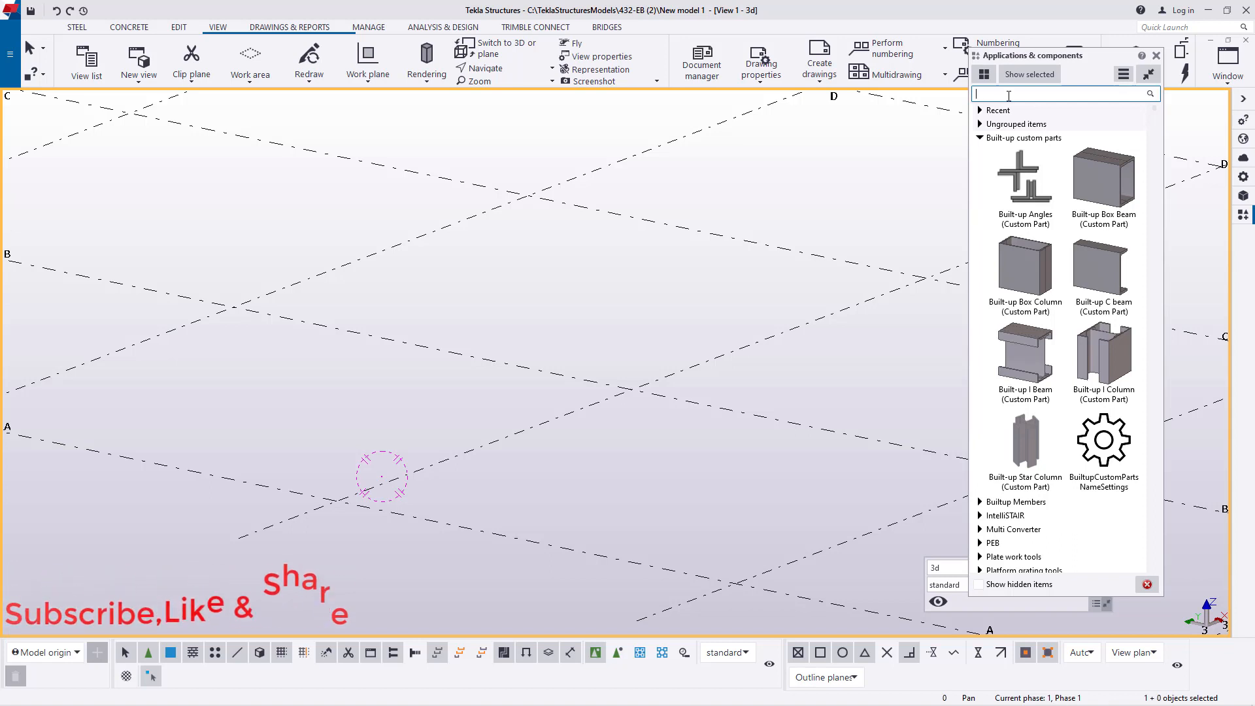
pyautogui.write('ca')
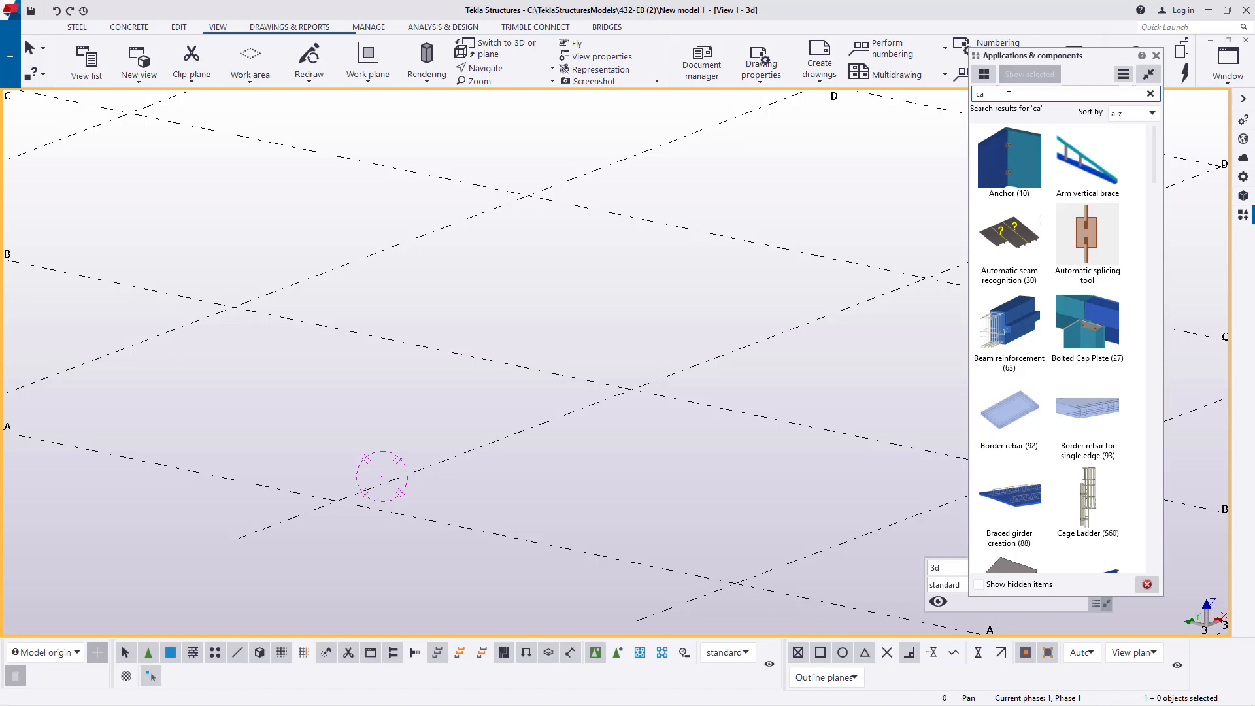
pyautogui.write('st')
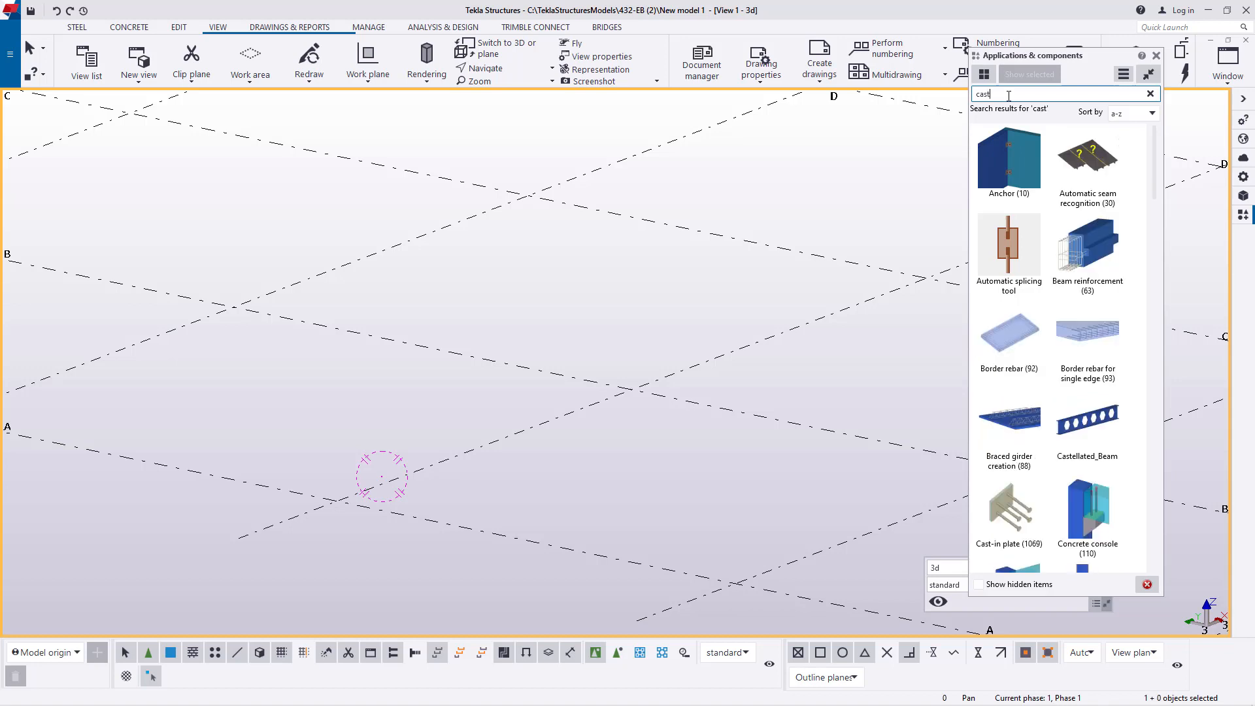
pyautogui.doubleClick(1090, 426)
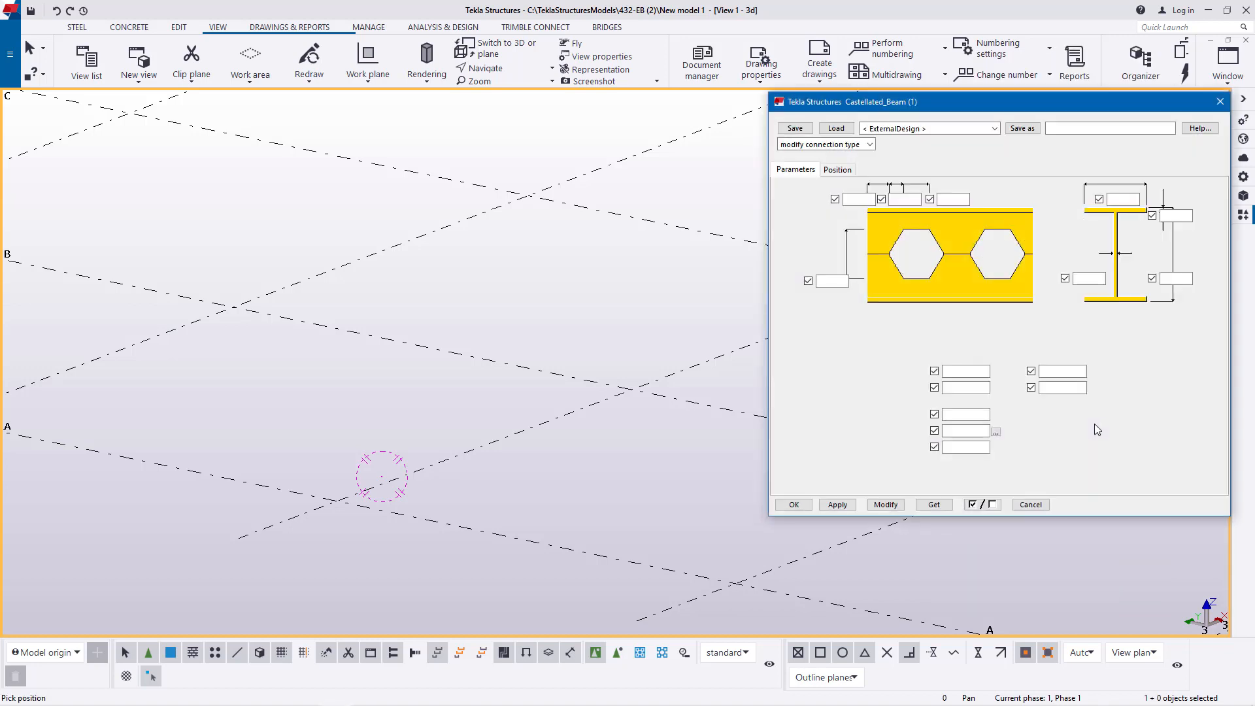
# - Place the castellated beam along a cross gridline from its intersection with grid A to grid C, and end the placement
pyautogui.scroll(-3, 287, 415)
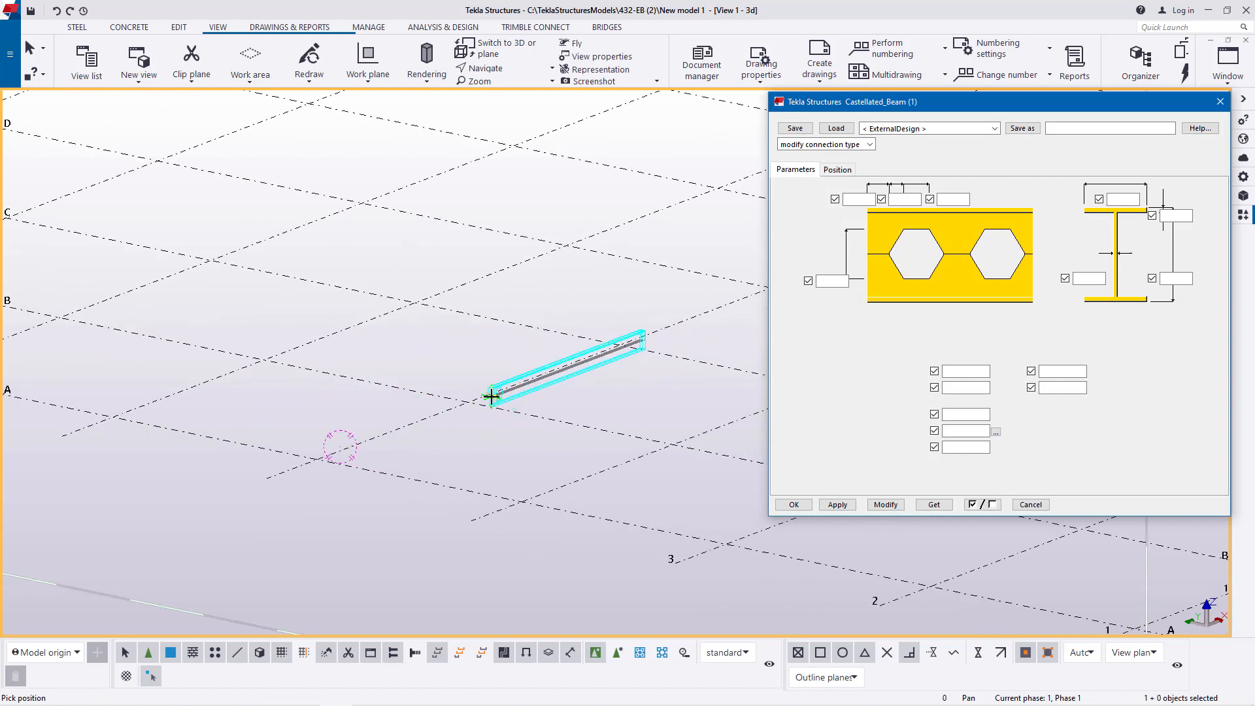
pyautogui.scroll(5, 320, 461)
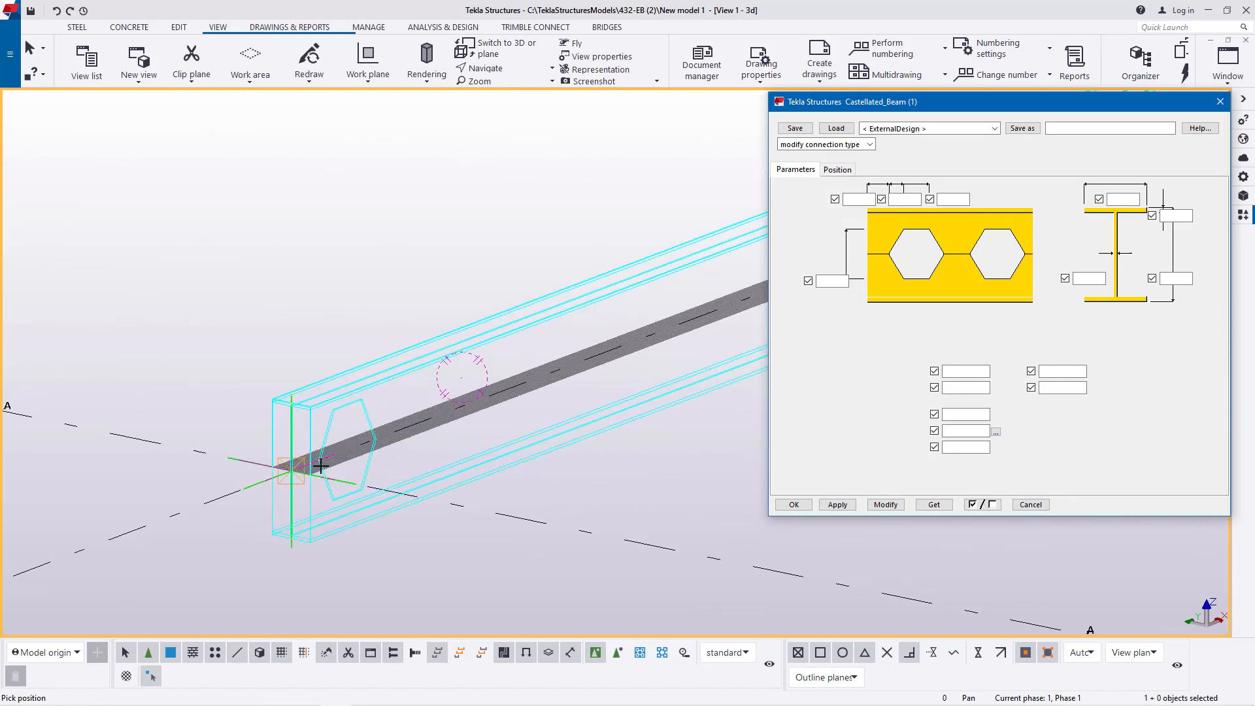
pyautogui.scroll(5, 320, 465)
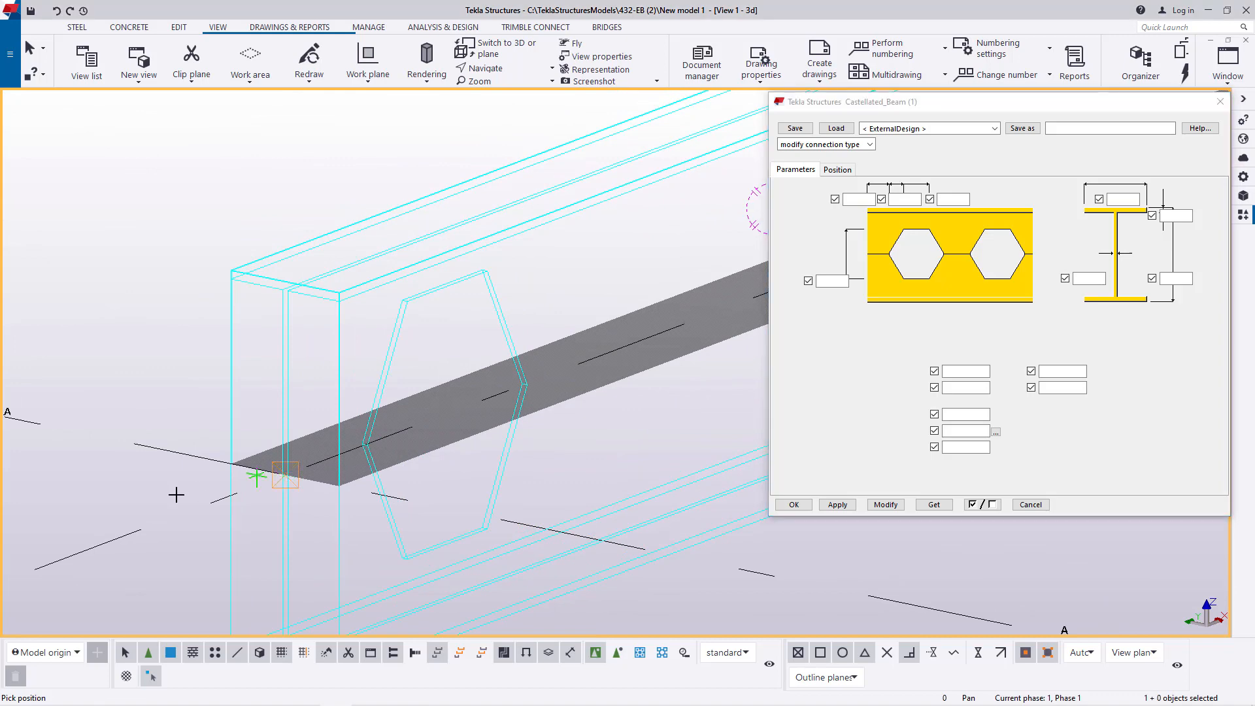
pyautogui.scroll(-5, 175, 495)
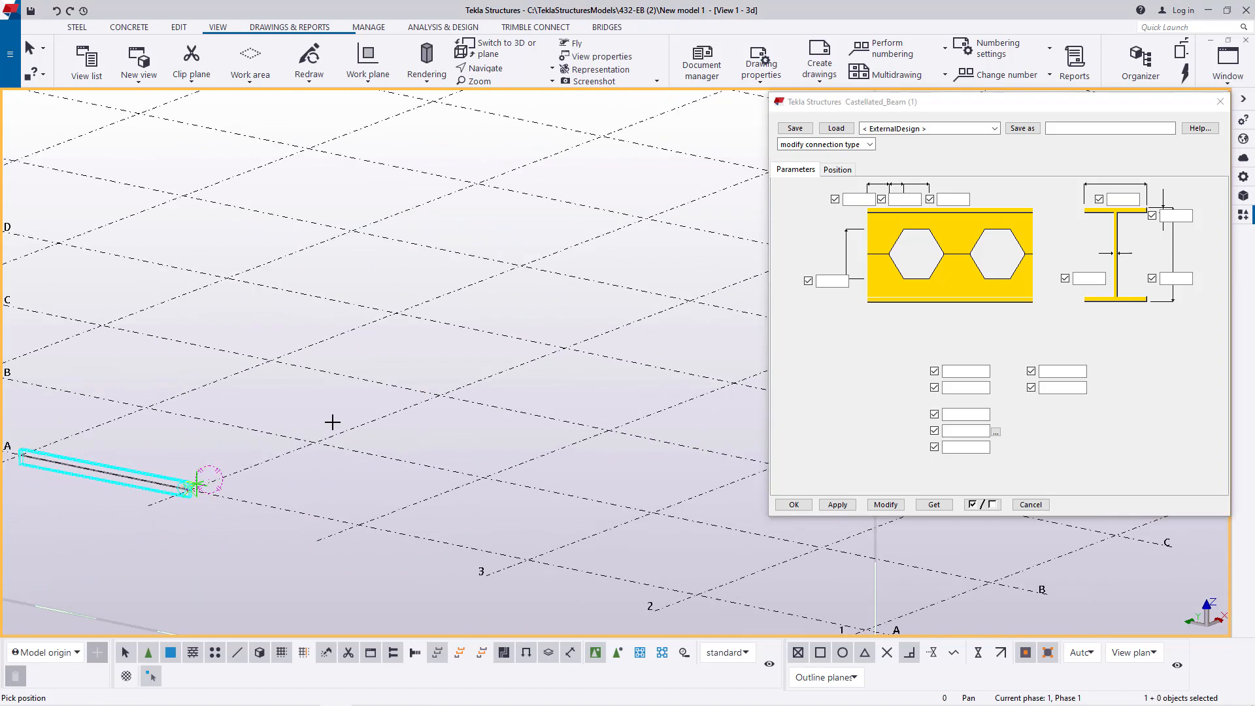
pyautogui.scroll(5, 439, 395)
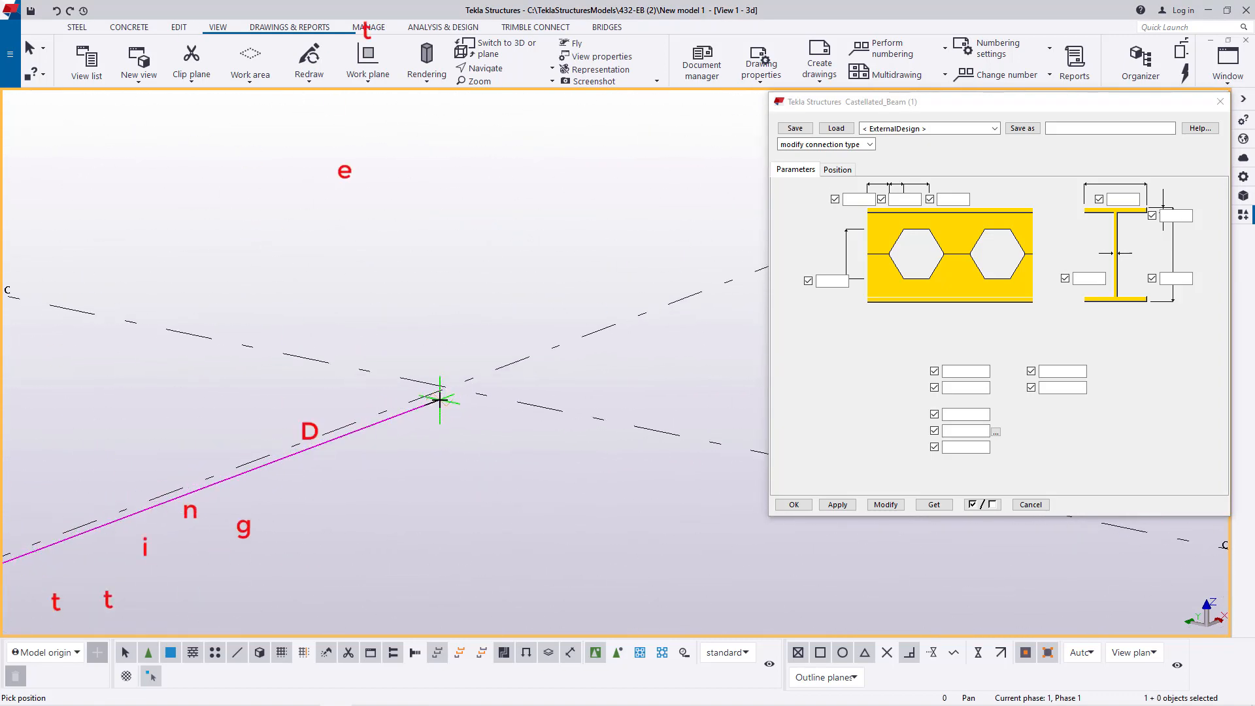
pyautogui.scroll(4, 452, 383)
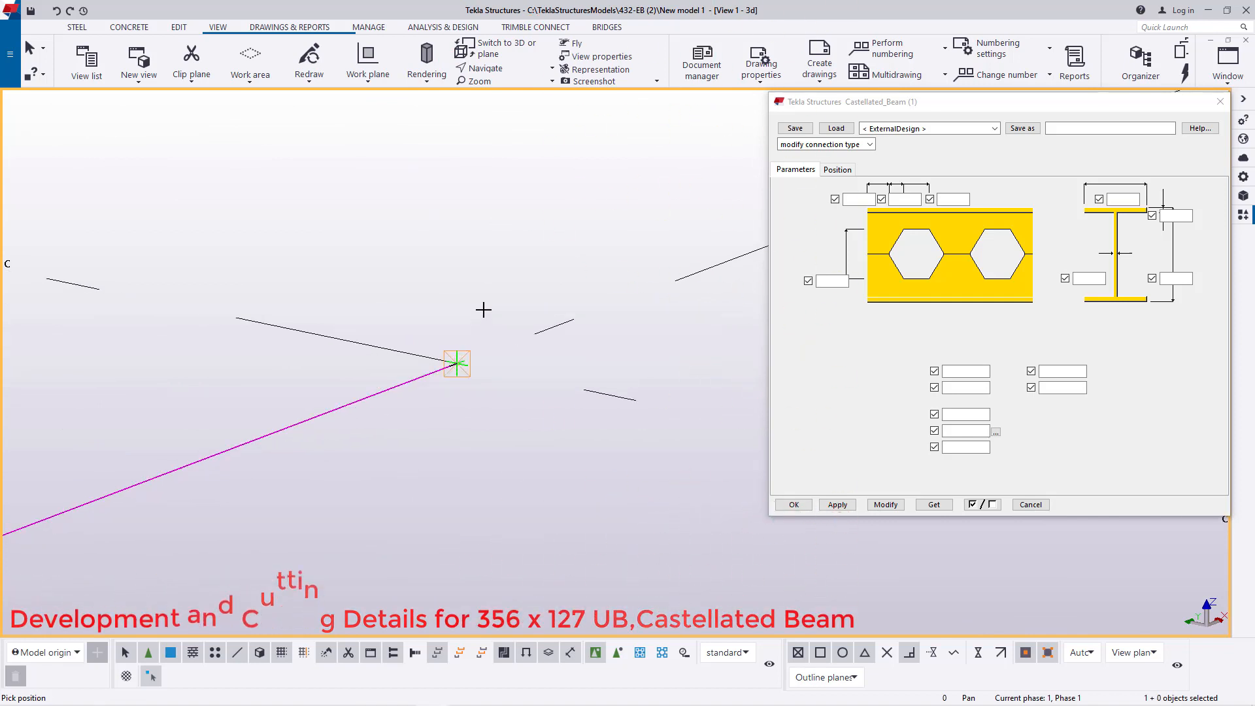
pyautogui.rightClick(589, 234)
pyautogui.click(626, 239)
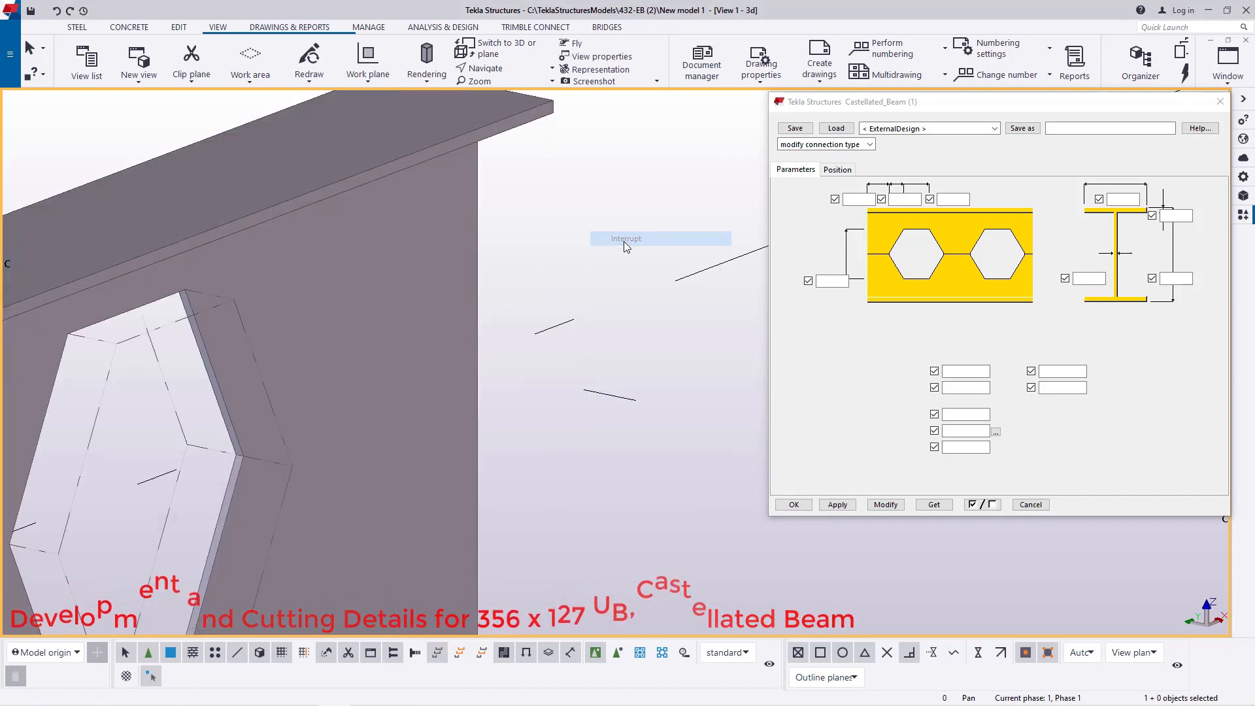
# - Set the castellated beam's at-depth position to Front and apply the change to the model
pyautogui.scroll(-10, 359, 388)
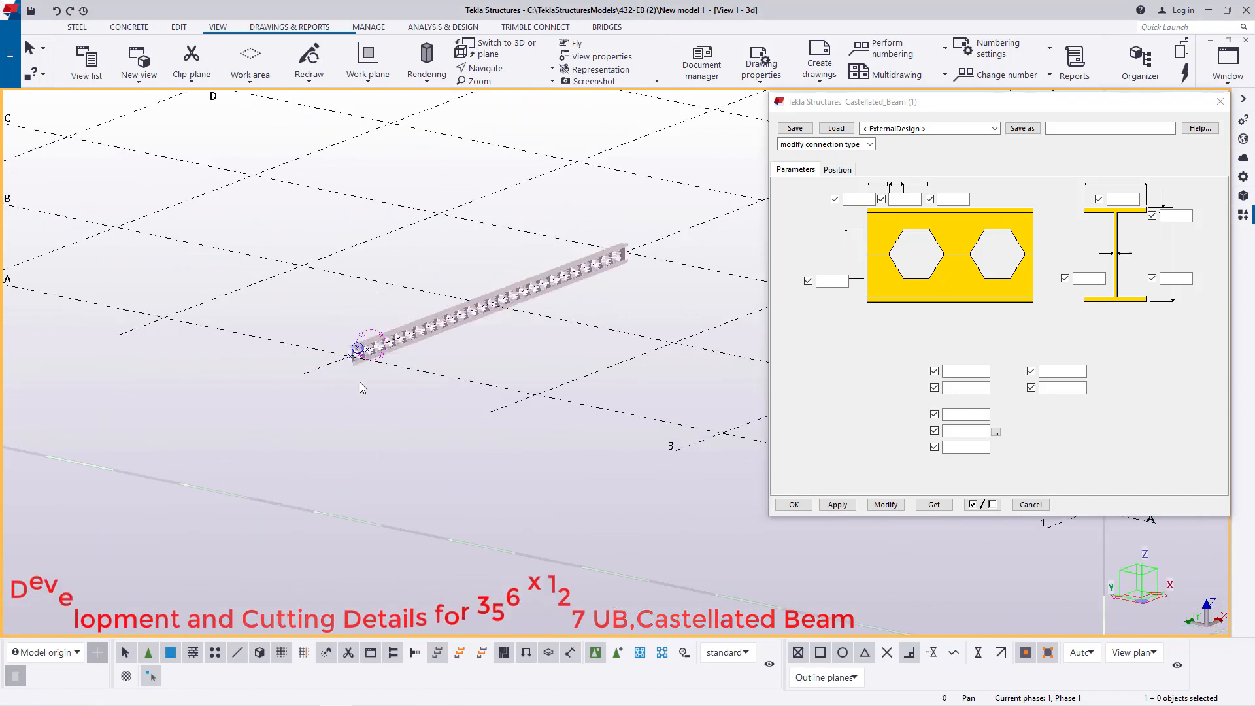
pyautogui.scroll(10, 360, 388)
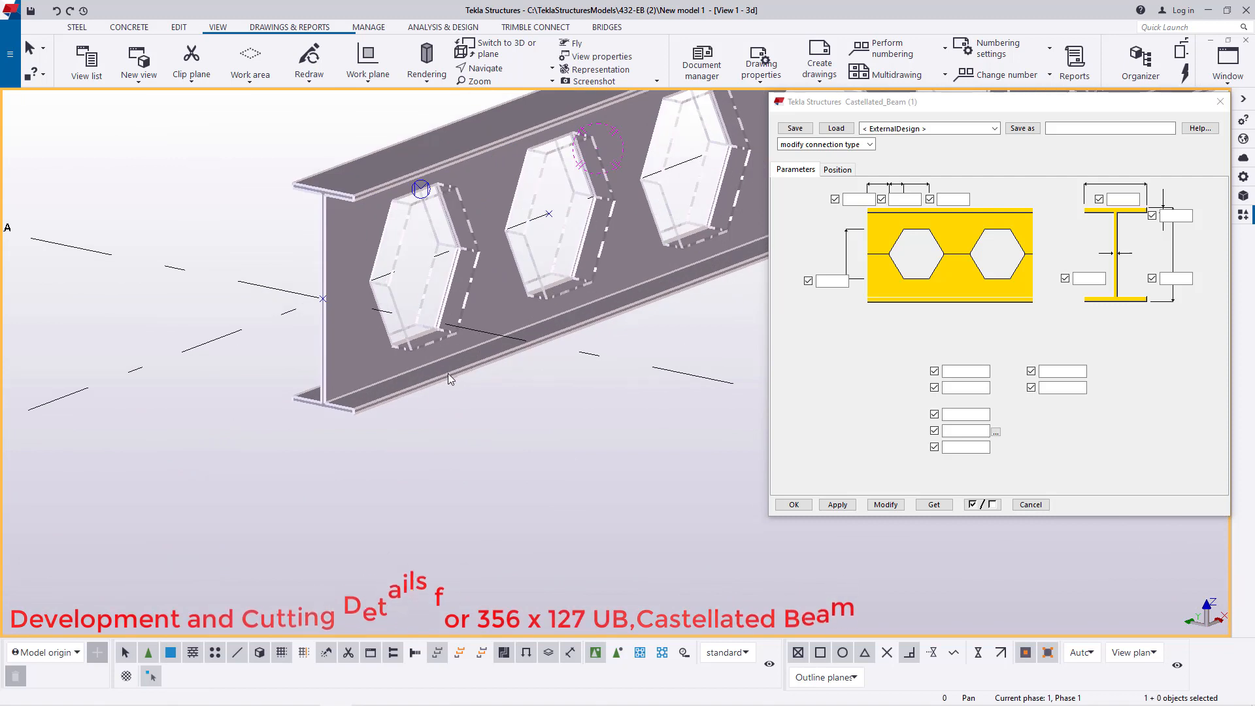
pyautogui.click(451, 370)
pyautogui.click(838, 170)
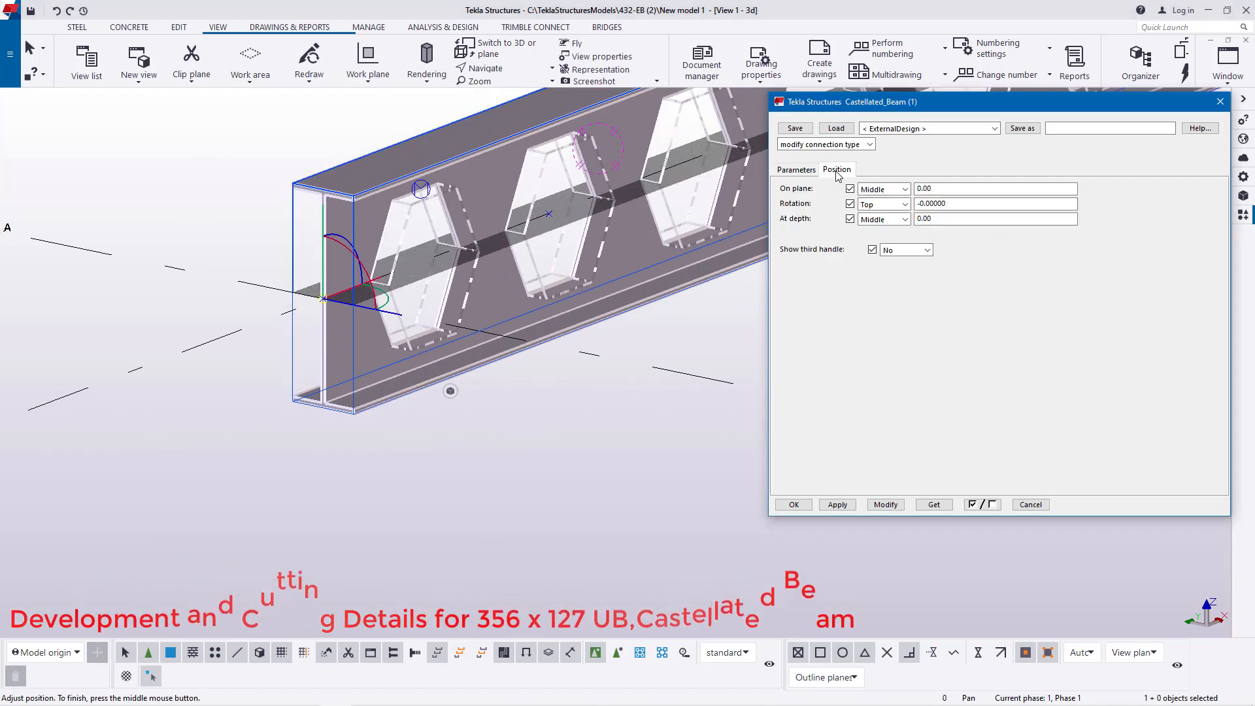
pyautogui.click(898, 220)
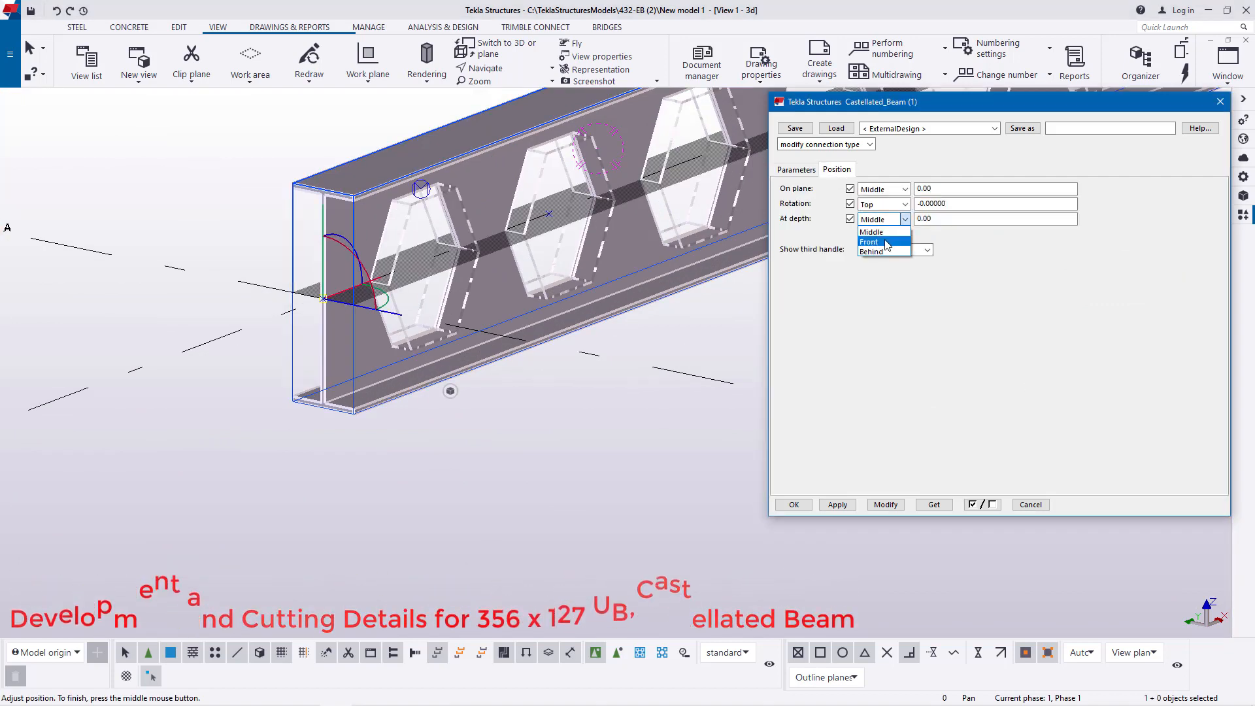
pyautogui.click(870, 242)
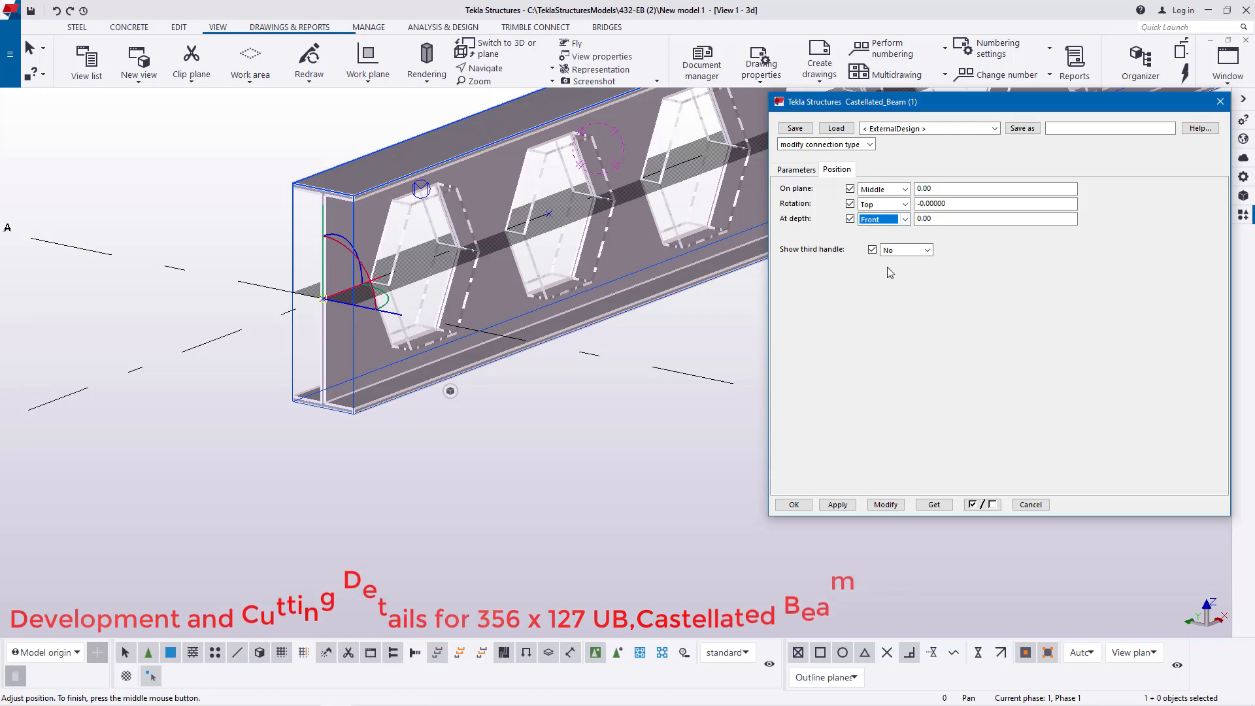
pyautogui.click(887, 505)
# - Check both ends of the repositioned beam and redraw the 3D view
pyautogui.scroll(-5, 251, 419)
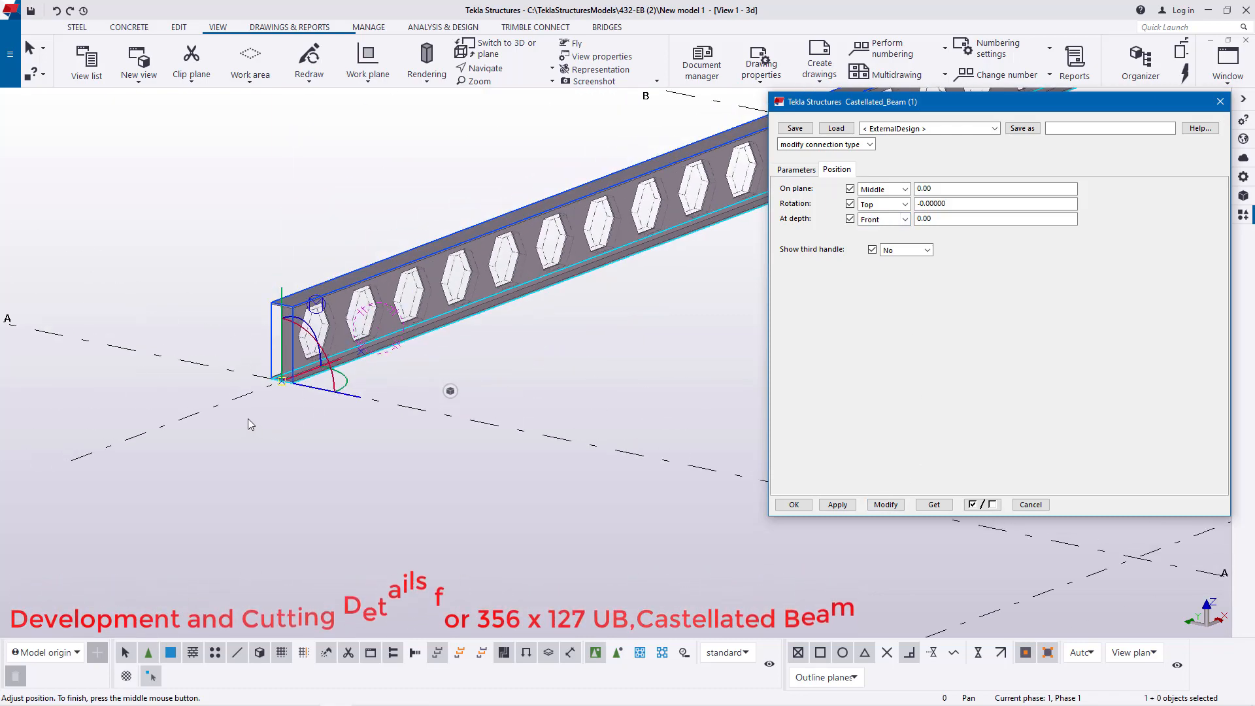
pyautogui.scroll(10, 497, 314)
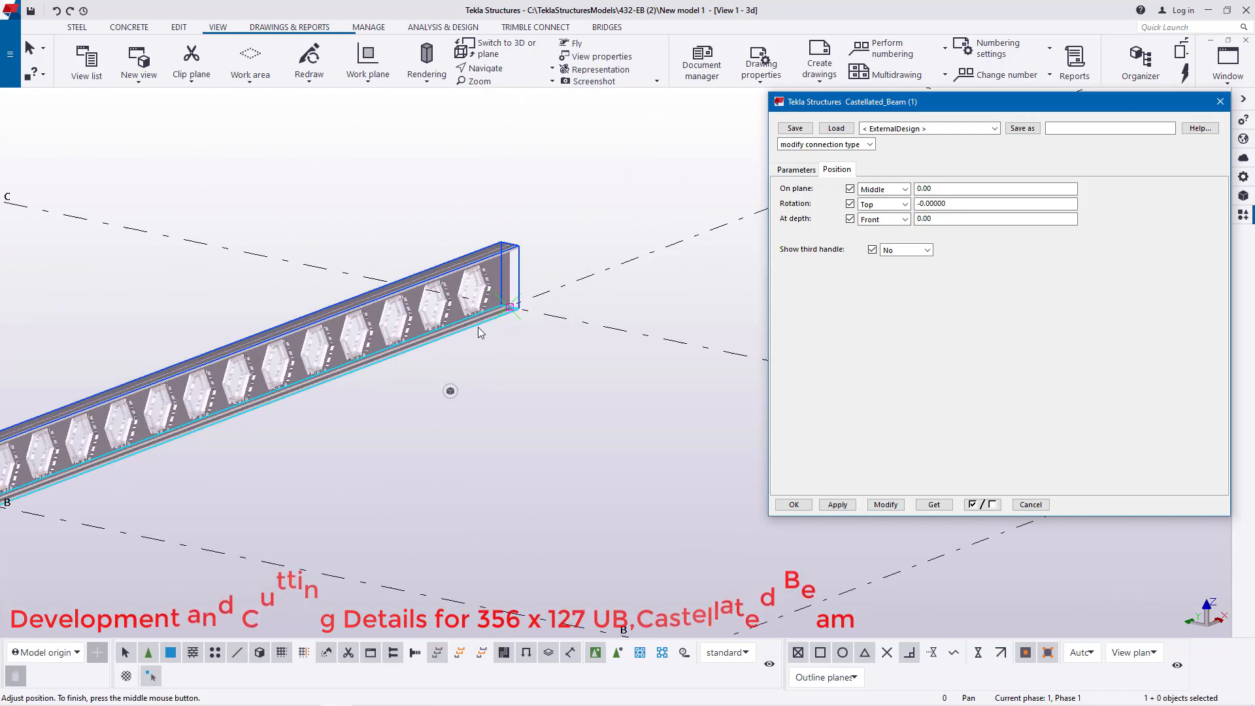
pyautogui.scroll(2, 554, 305)
pyautogui.rightClick(562, 174)
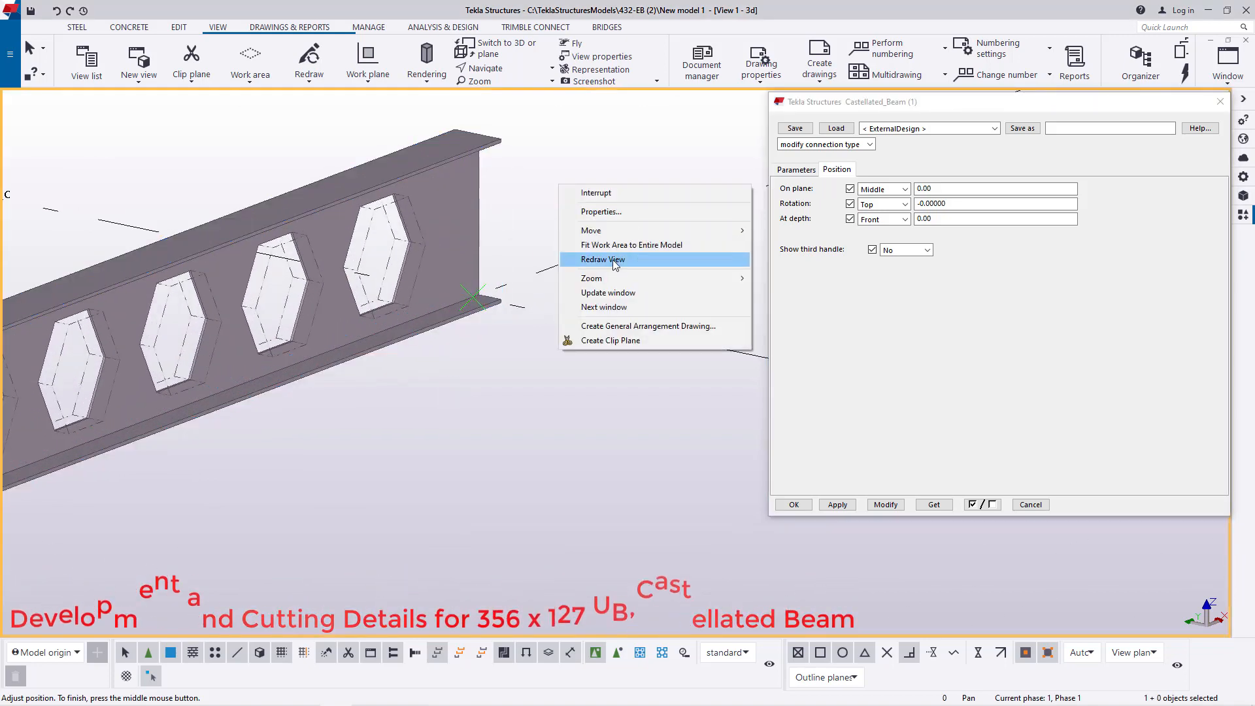
pyautogui.click(613, 259)
pyautogui.scroll(-8, 657, 262)
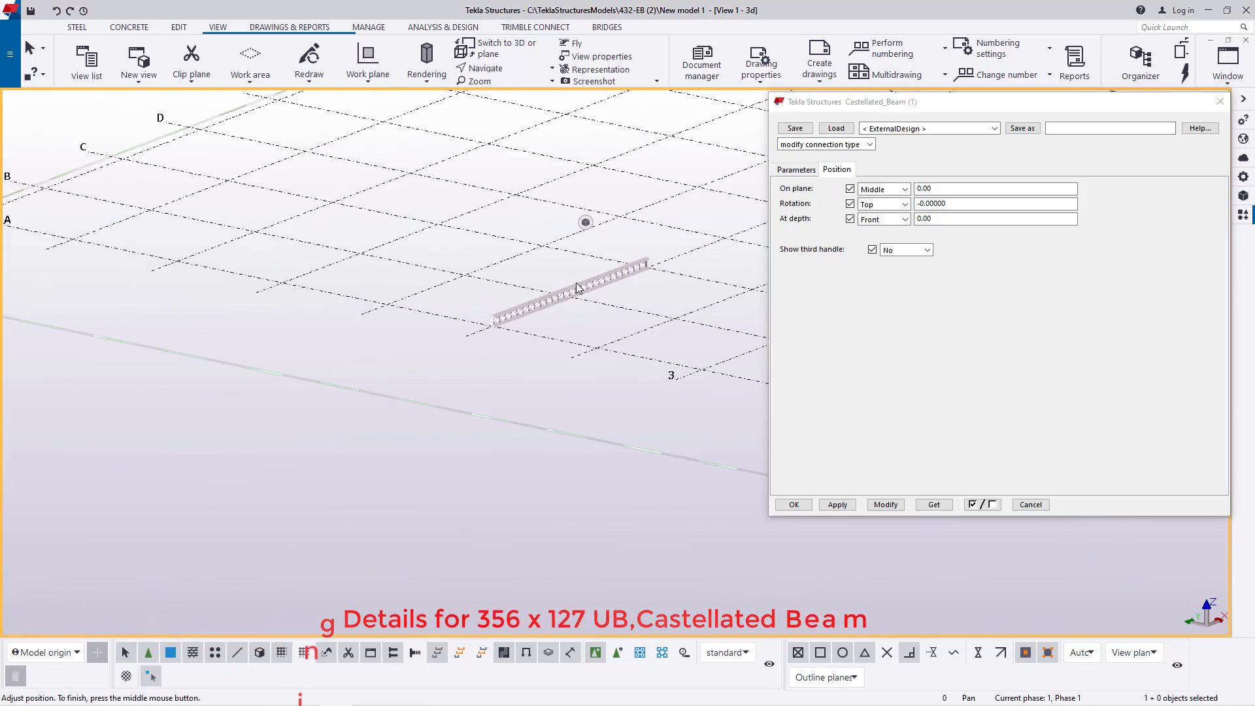
# - Set the beam's hexagonal openings to a 103 mm sloped-side width, 89 mm flat width and 356 mm height
pyautogui.scroll(3, 509, 338)
pyautogui.scroll(10, 508, 336)
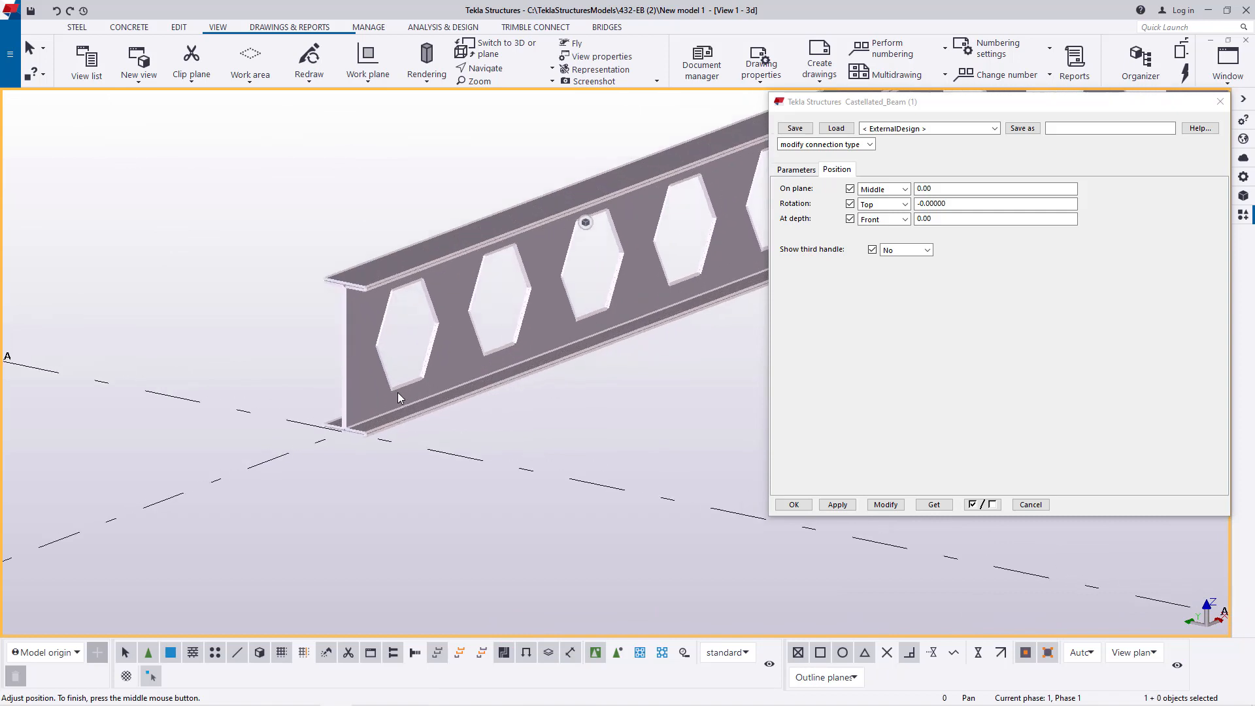
pyautogui.click(481, 339)
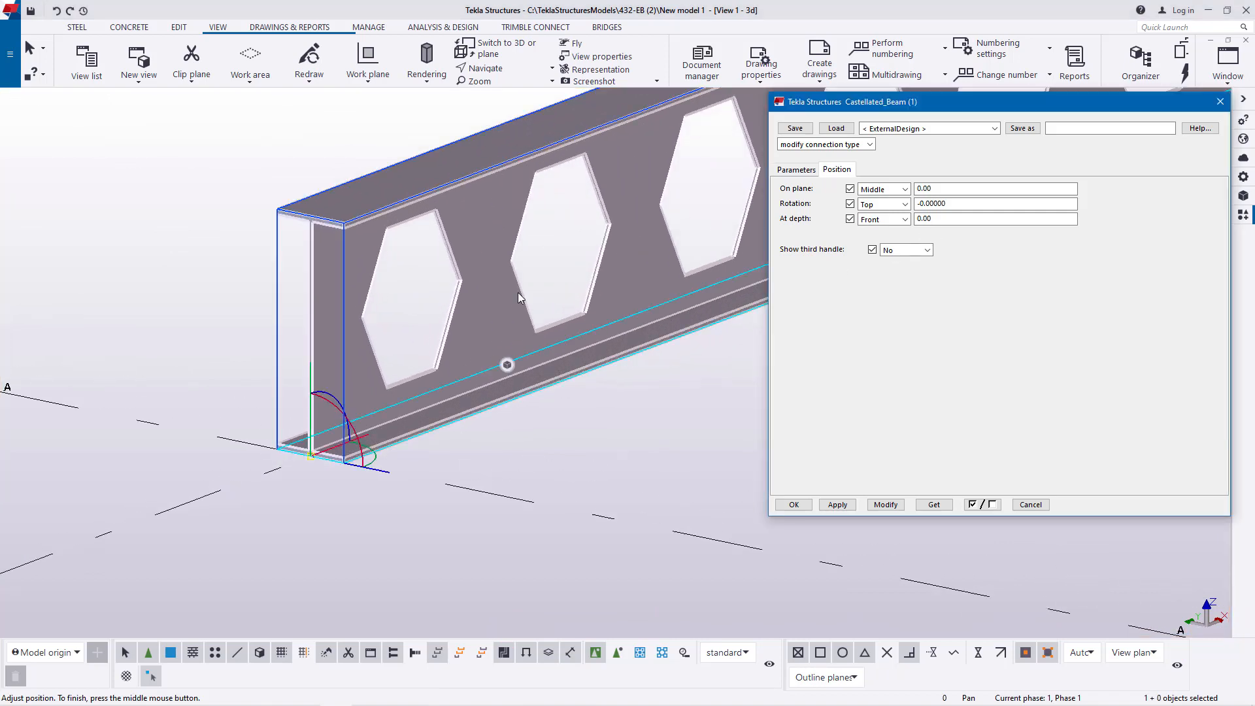
pyautogui.click(796, 169)
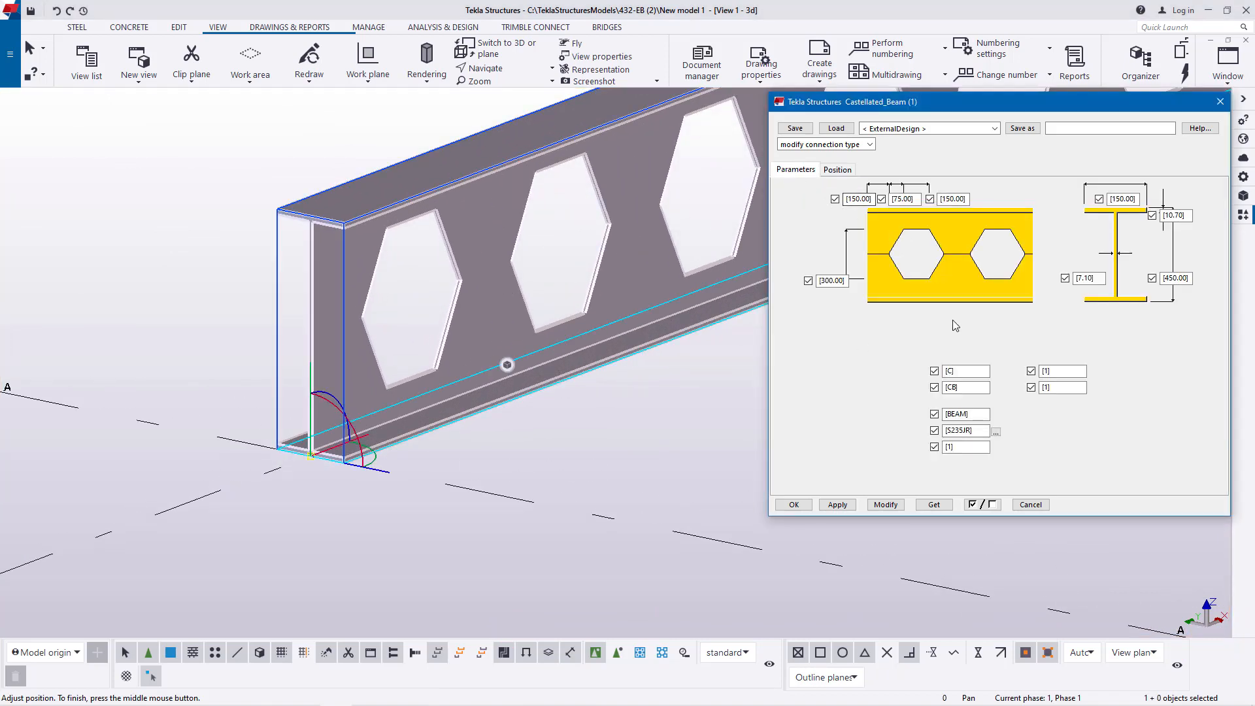
pyautogui.scroll(-4, 295, 431)
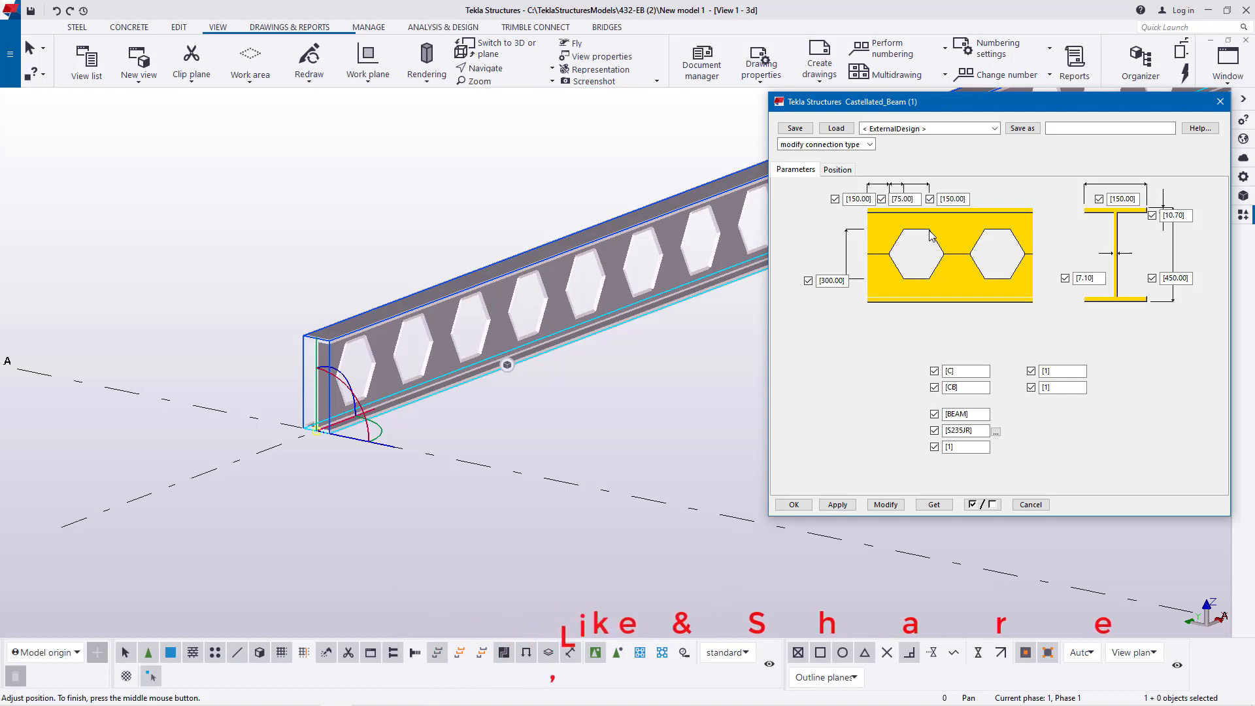
pyautogui.doubleClick(902, 199)
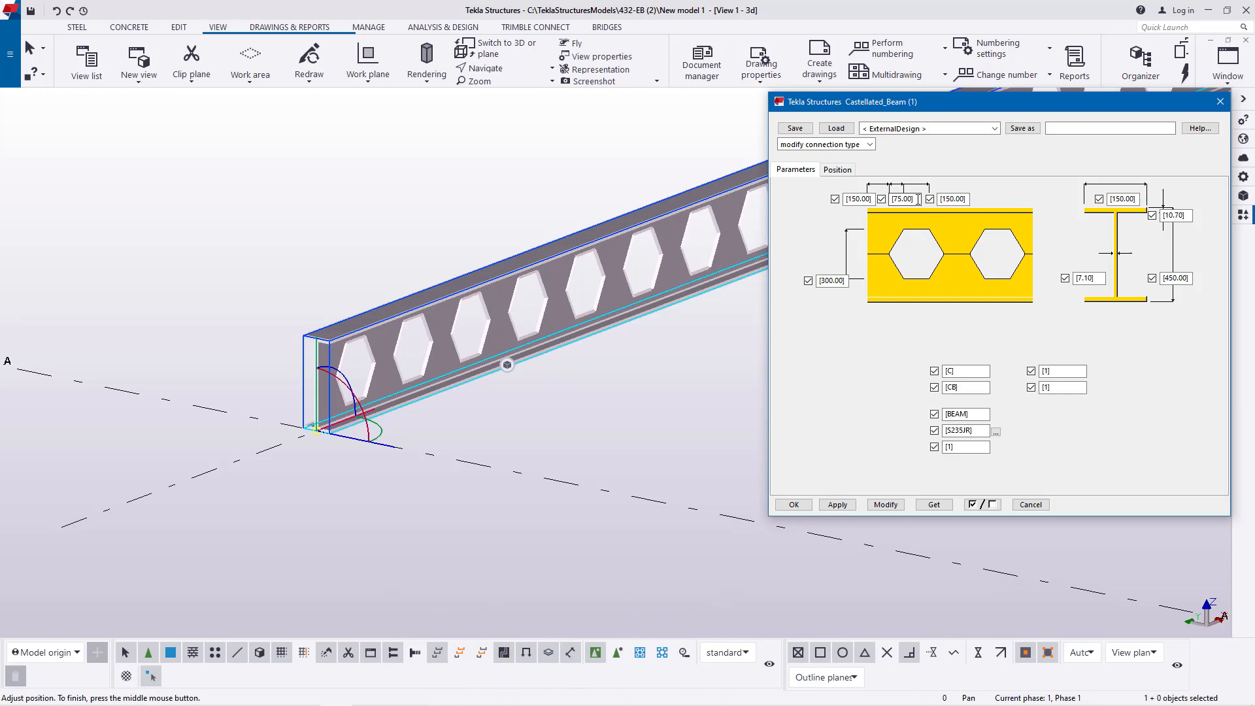
pyautogui.doubleClick(953, 199)
pyautogui.write('89')
pyautogui.moveTo(914, 199); pyautogui.dragTo(888, 203)
pyautogui.write('103')
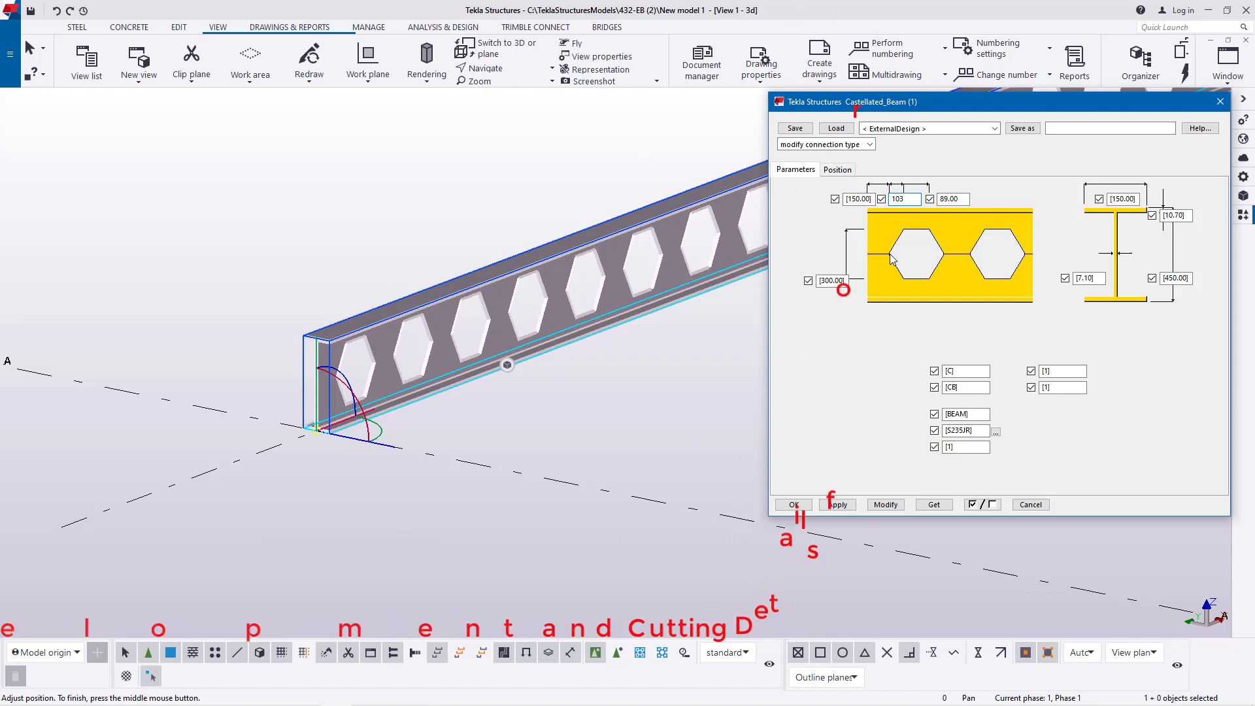
pyautogui.moveTo(846, 282); pyautogui.dragTo(814, 287)
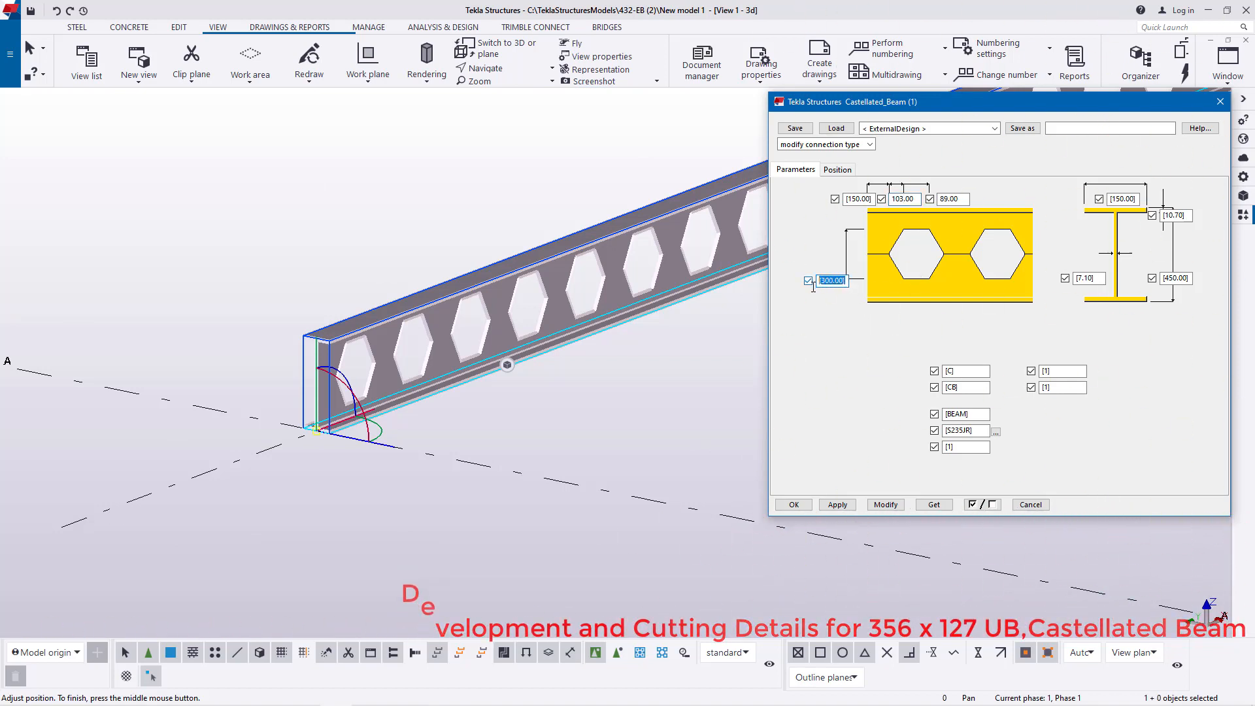
pyautogui.write('356')
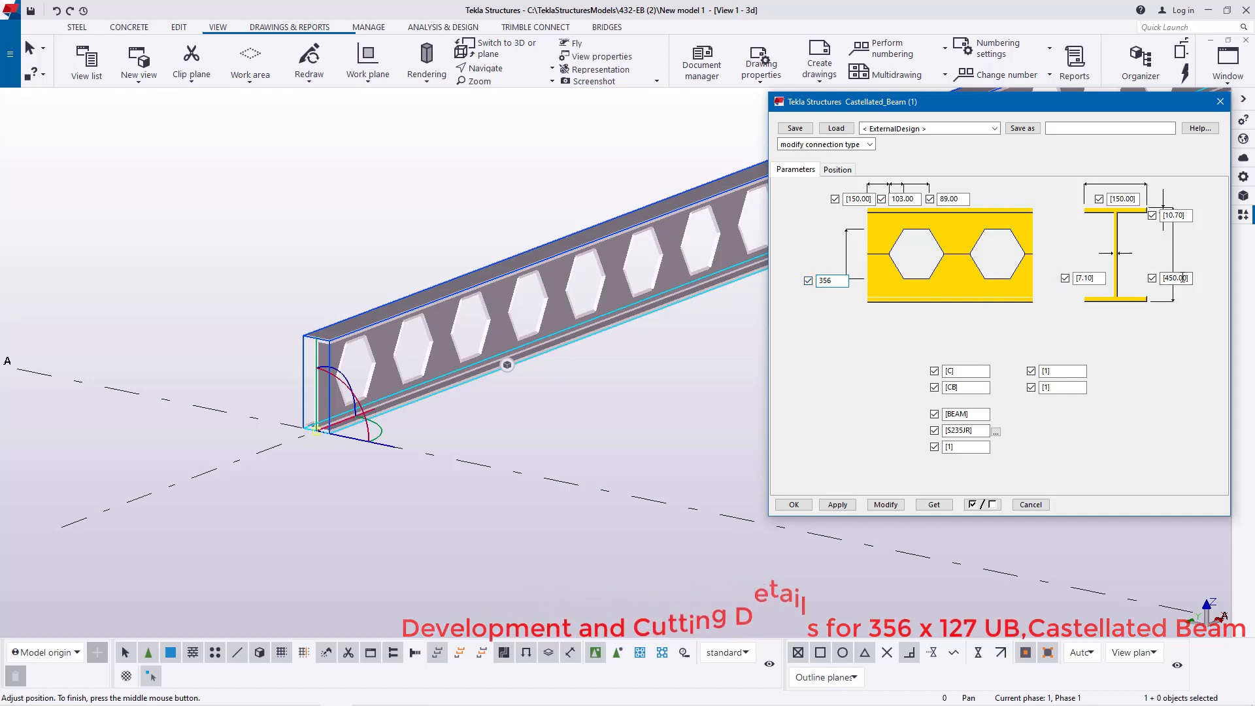
# - Set the beam's overall depth to 534 mm and flange width to 127 mm, and apply the new dimensions
pyautogui.moveTo(1189, 278); pyautogui.dragTo(1162, 279)
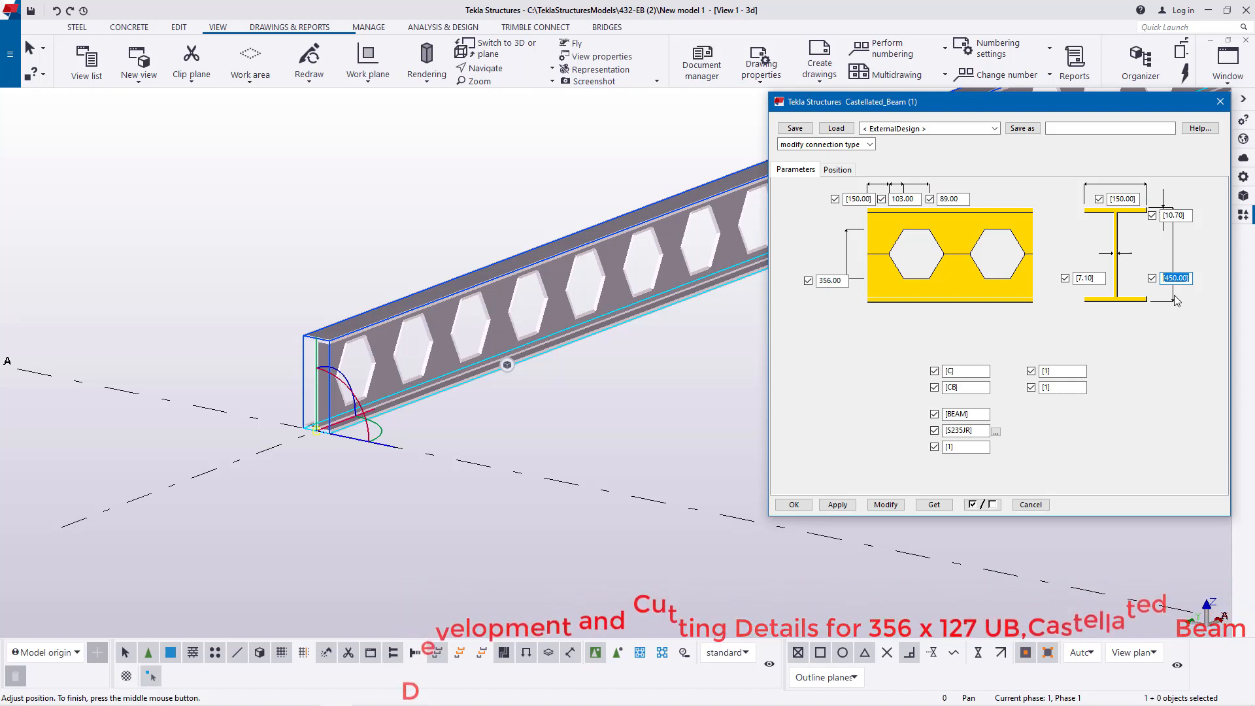
pyautogui.write('534')
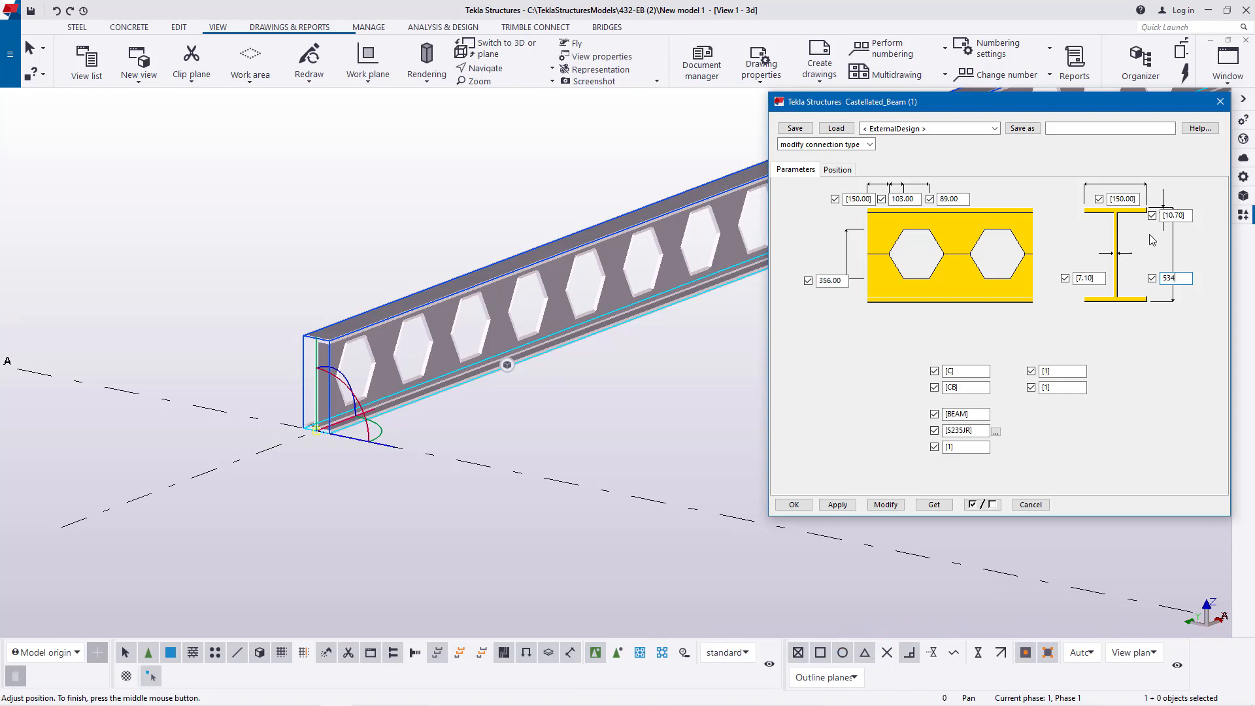
pyautogui.moveTo(1139, 199); pyautogui.dragTo(1109, 198)
pyautogui.write('127')
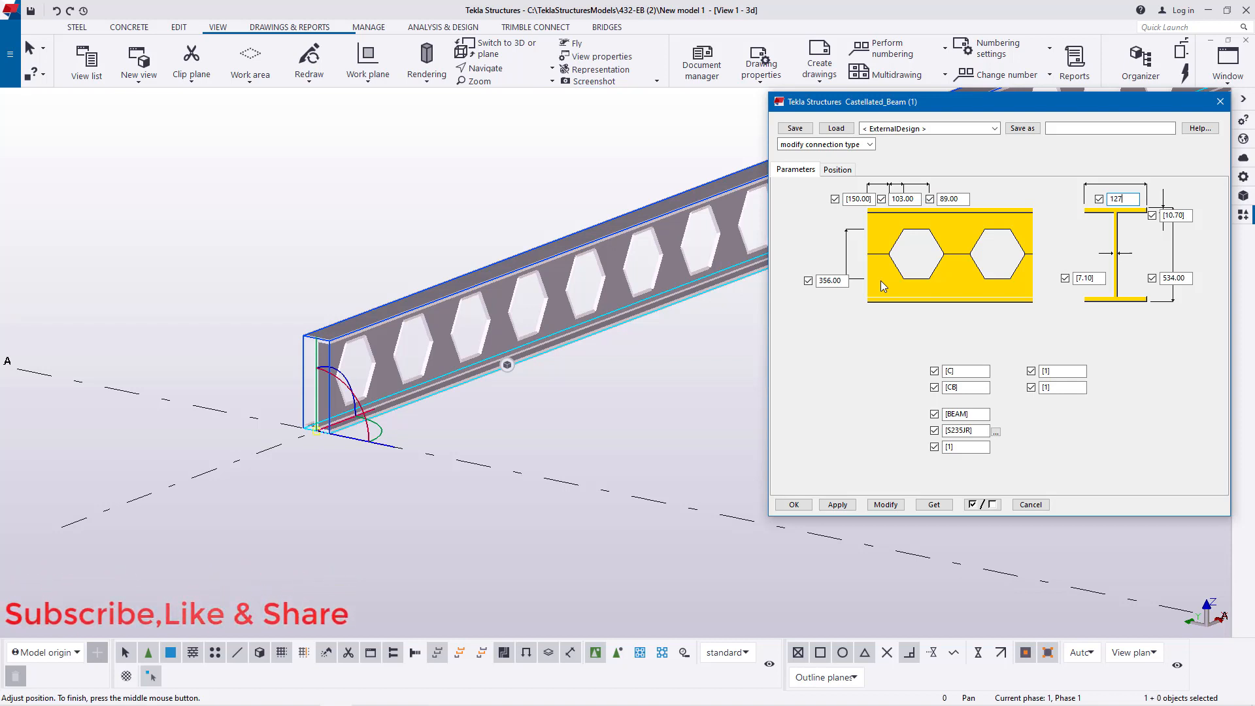
pyautogui.click(886, 505)
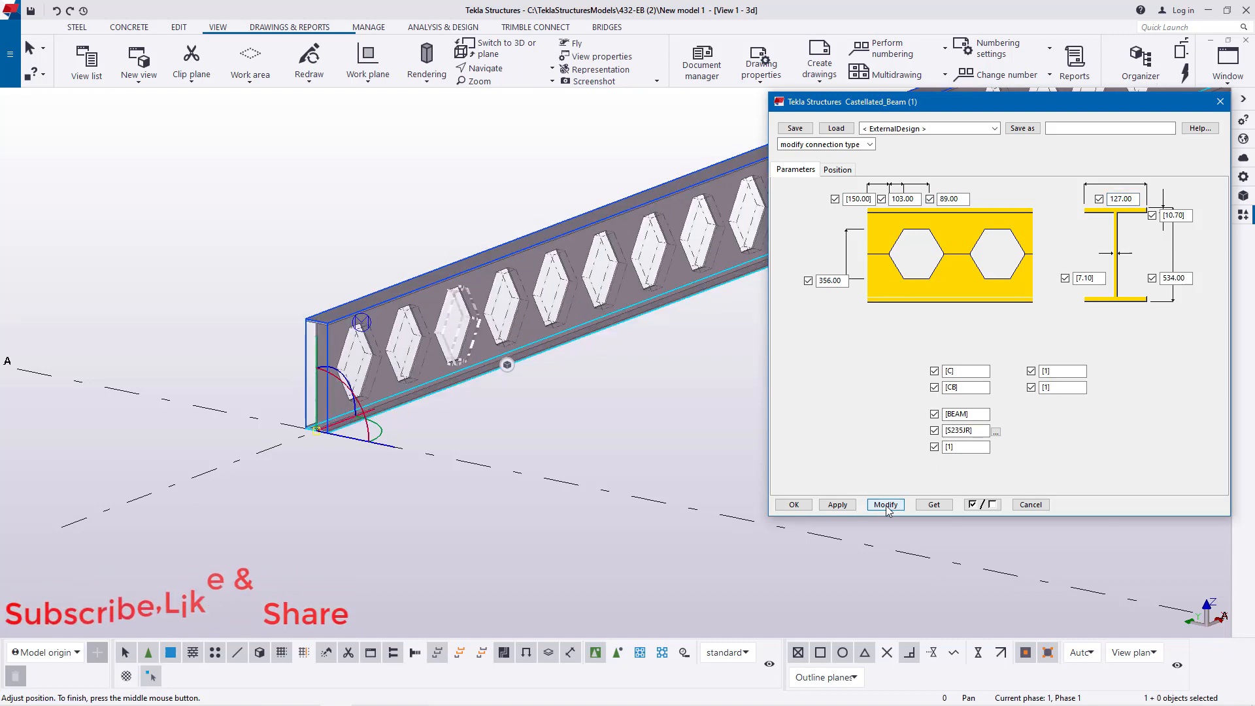
pyautogui.click(795, 505)
# - Redraw the 3D view to clear the cut outlines from the castellated beam's openings
pyautogui.scroll(3, 674, 428)
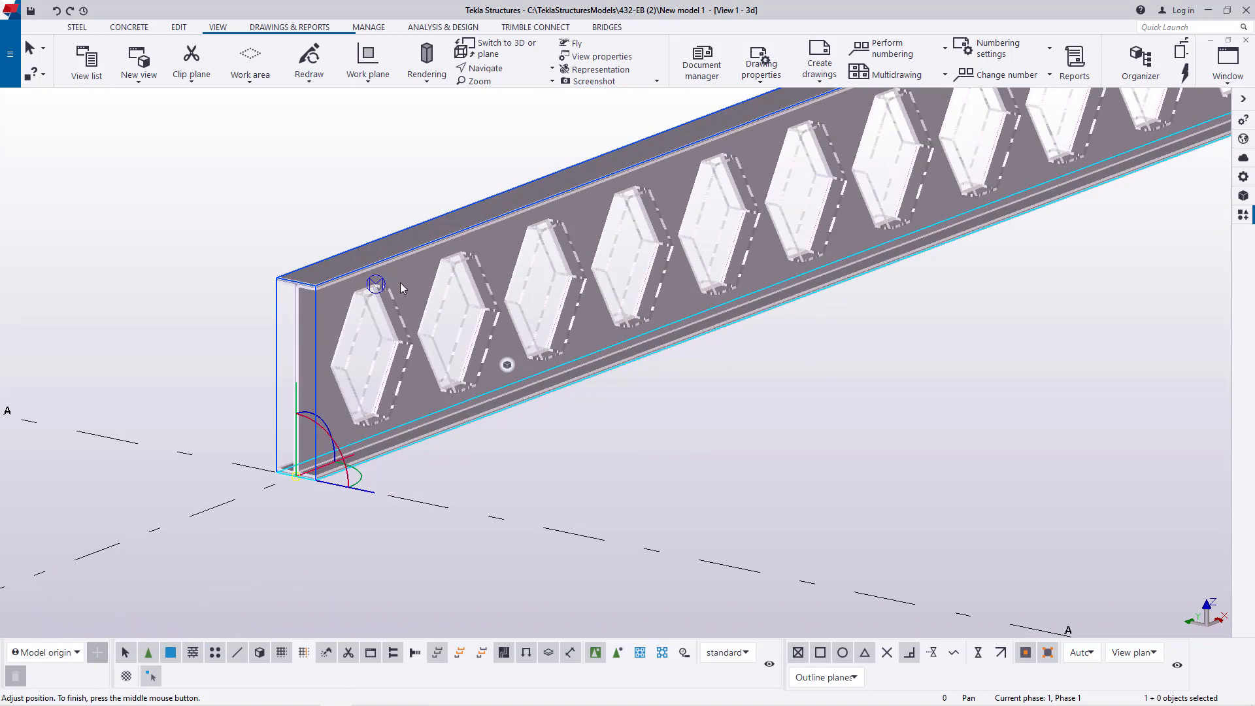
pyautogui.rightClick(716, 392)
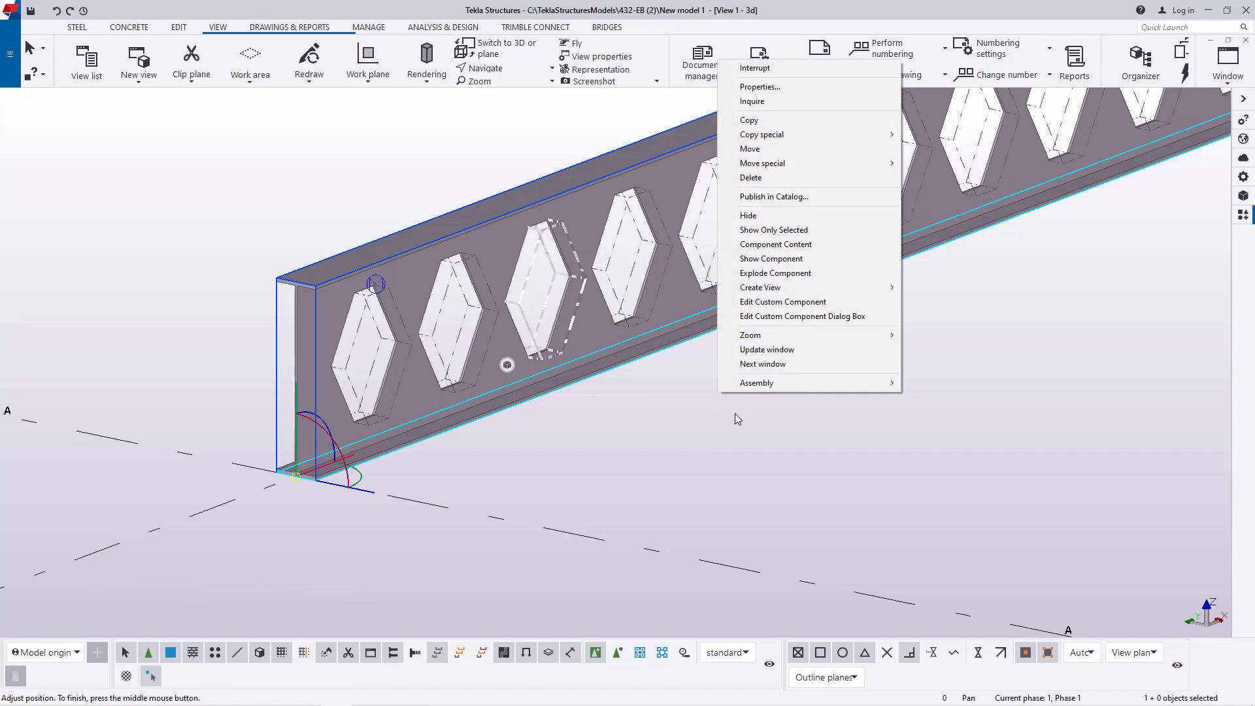
pyautogui.click(738, 408)
pyautogui.rightClick(738, 398)
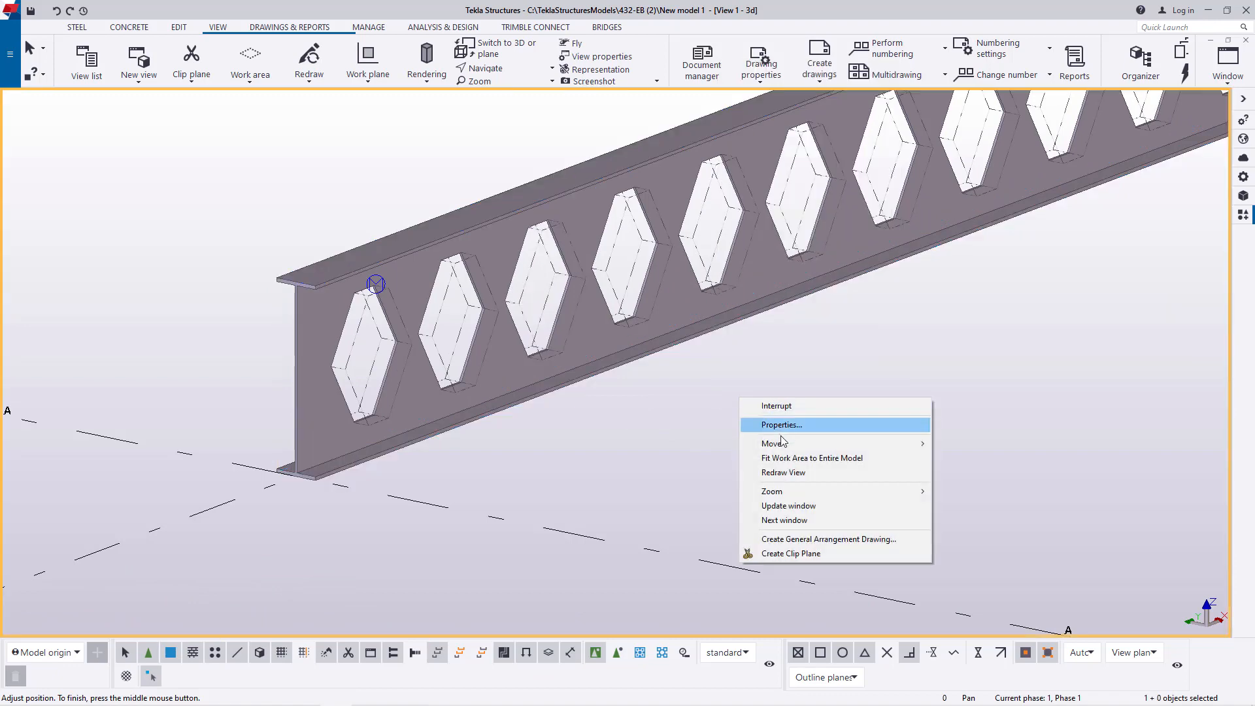
pyautogui.click(771, 475)
pyautogui.scroll(3, 378, 294)
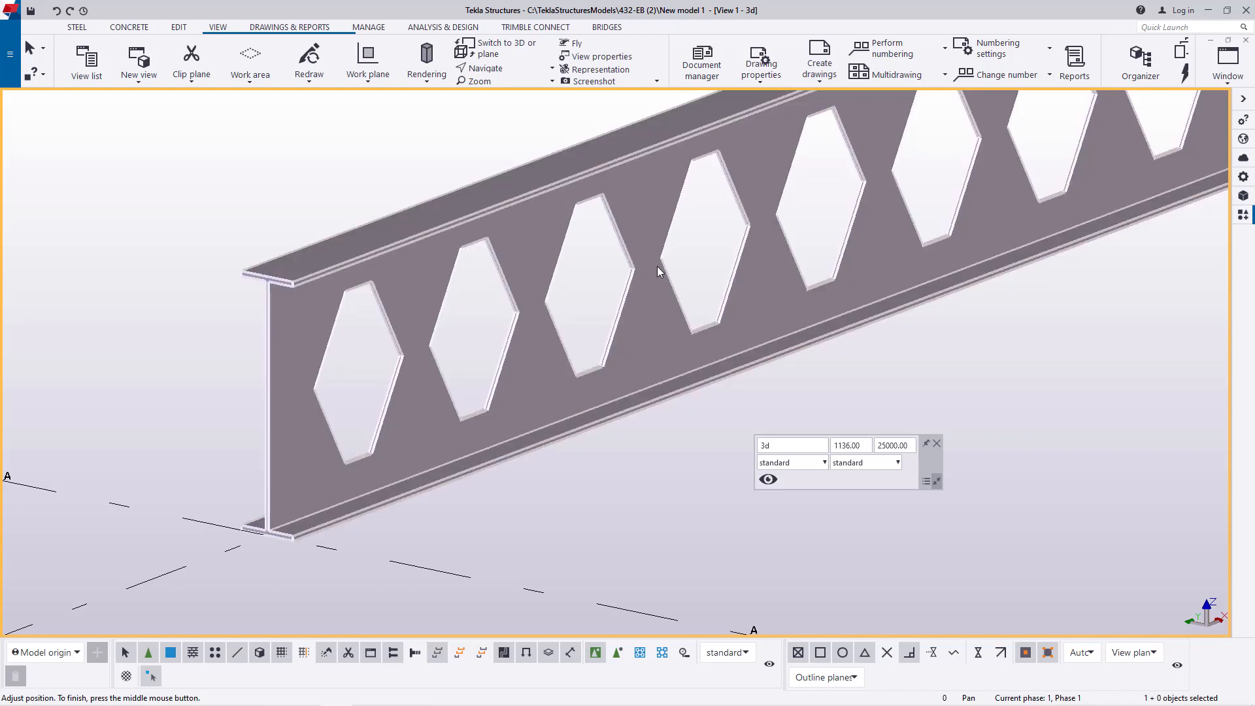
pyautogui.scroll(2, 348, 356)
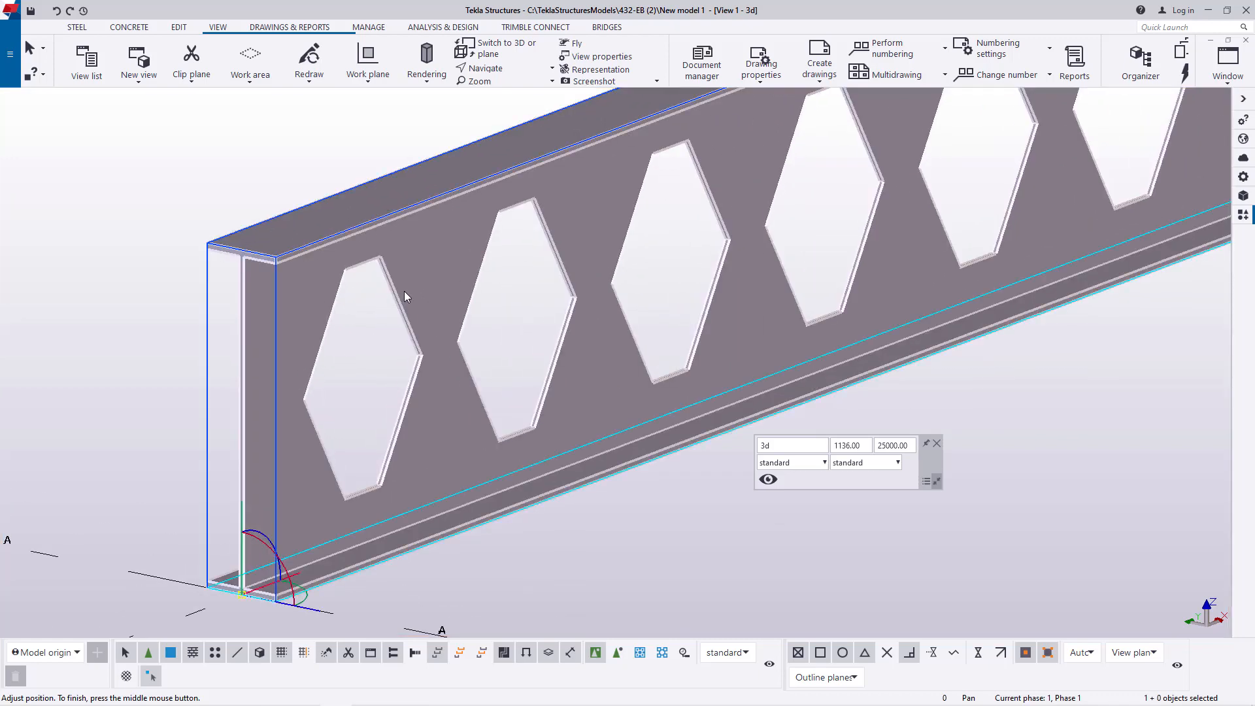
# - Reopen the castellated beam's parameters and orbit the view around the upper corner of the second opening
pyautogui.doubleClick(406, 296)
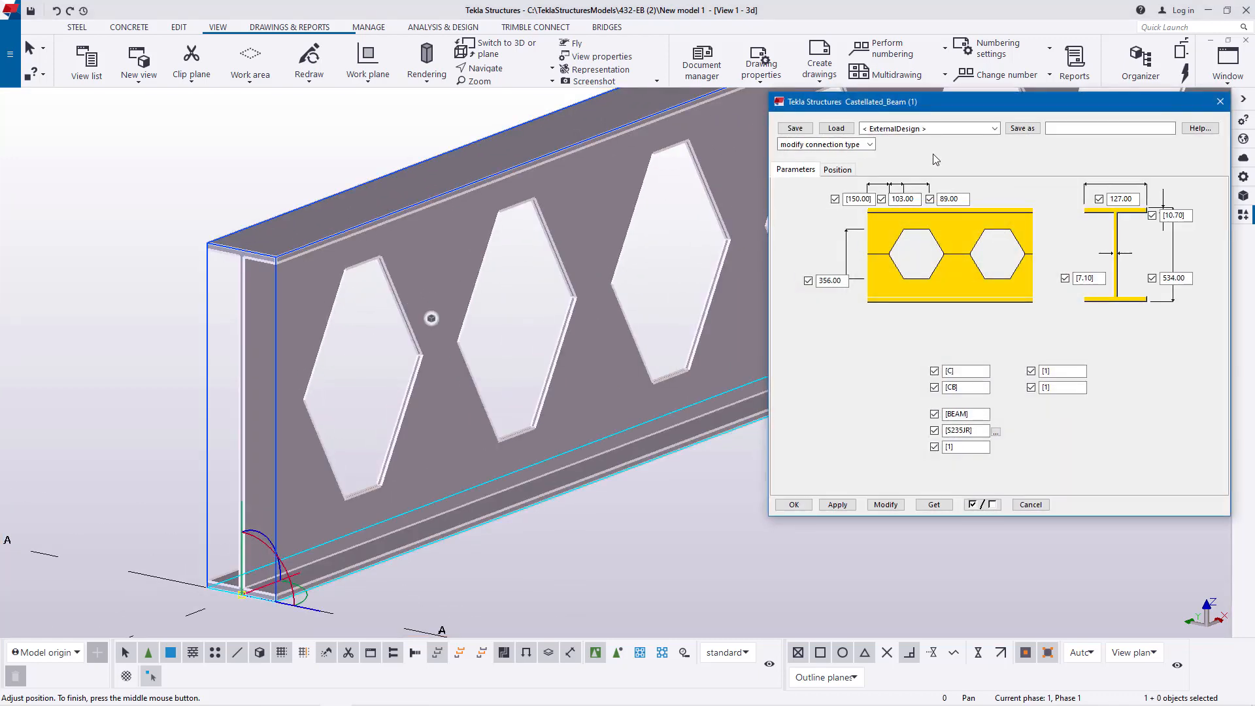
pyautogui.scroll(5, 549, 196)
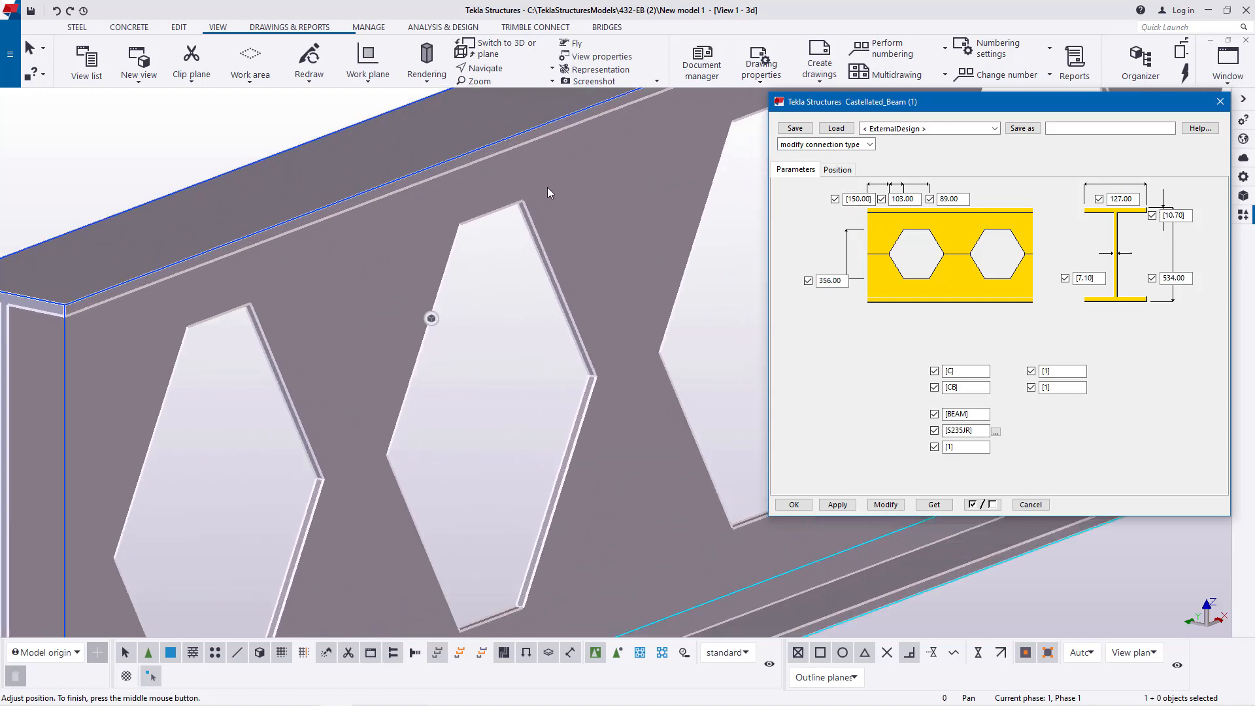
pyautogui.click(515, 69)
pyautogui.click(505, 115)
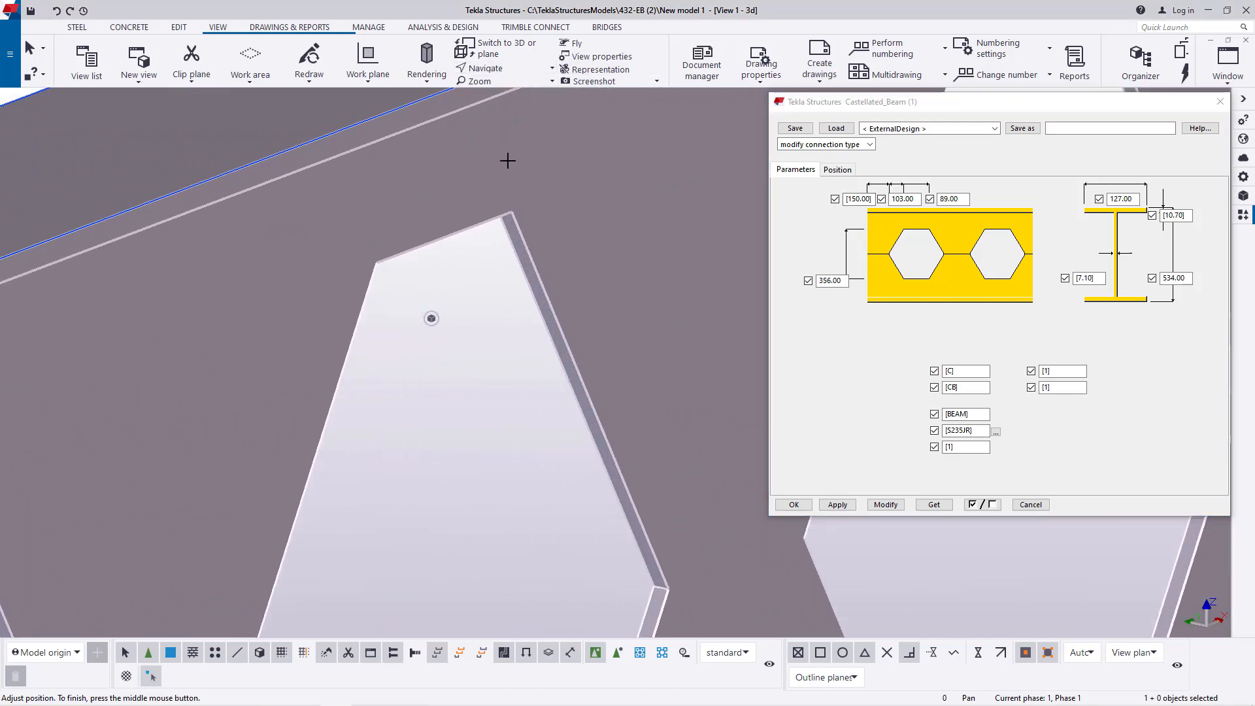
pyautogui.click(511, 215)
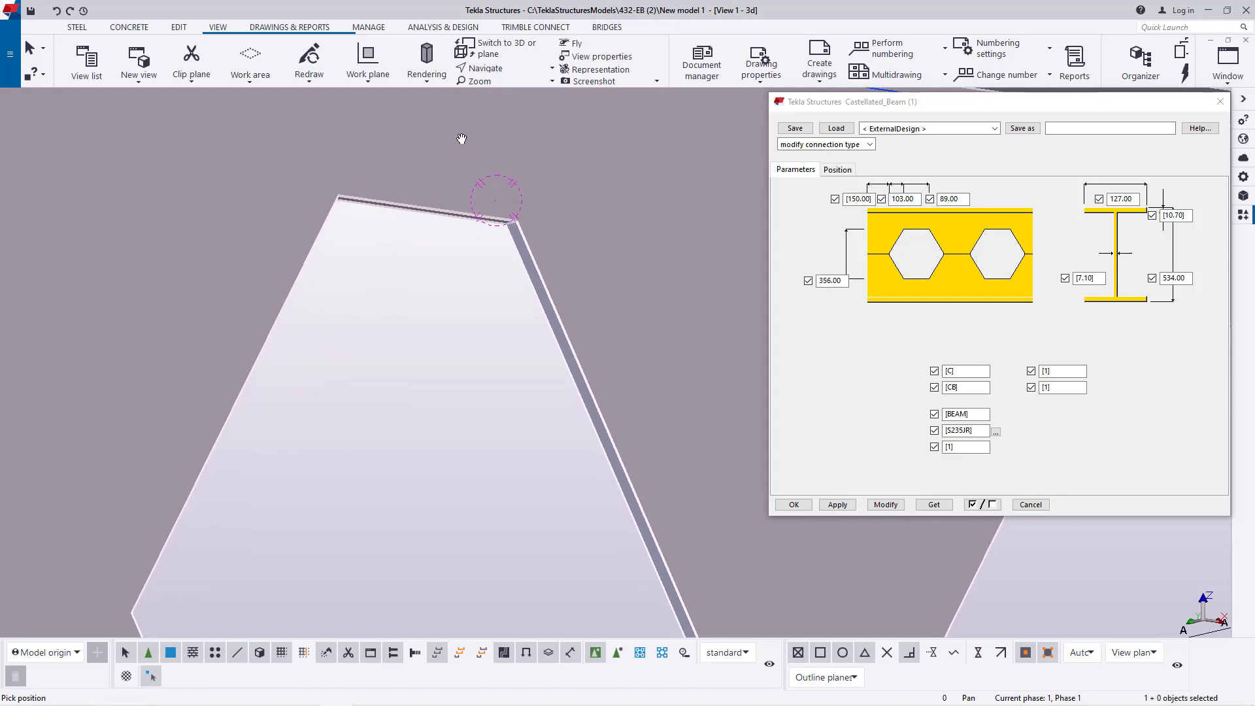
pyautogui.rightClick(440, 145)
pyautogui.click(477, 155)
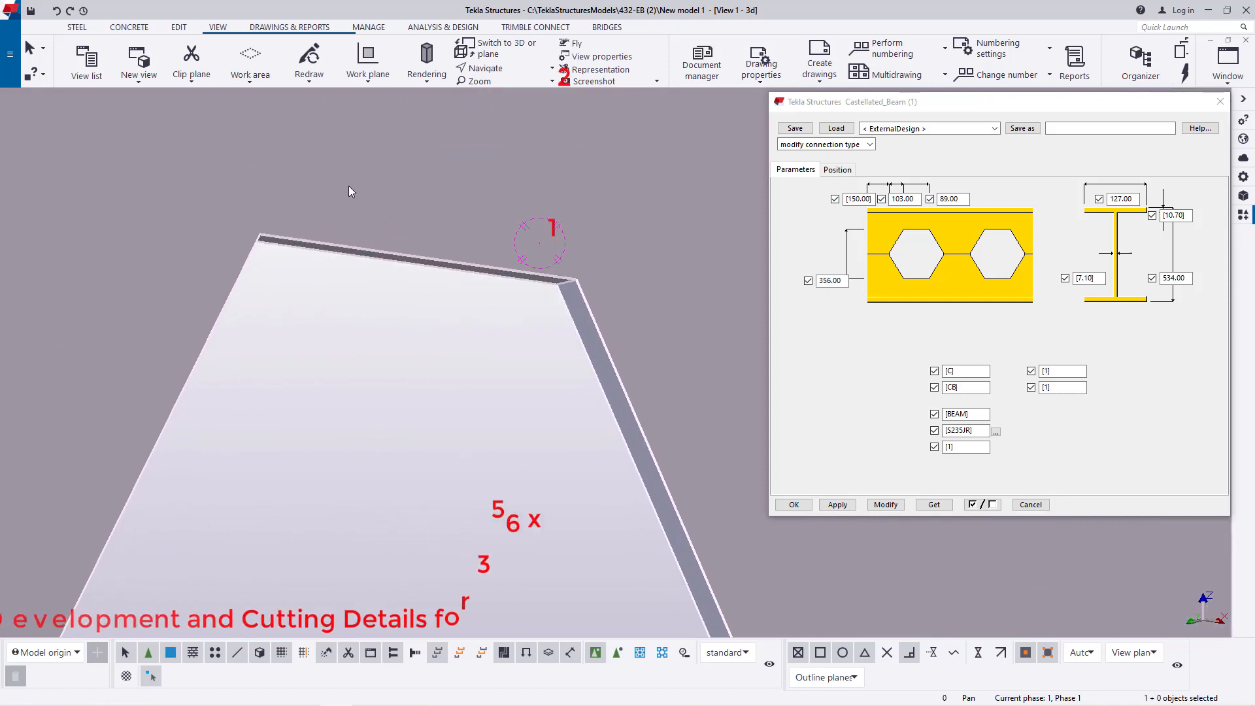
# - Measure the distance between the two corners of the second opening's flat upper edge
pyautogui.click(179, 27)
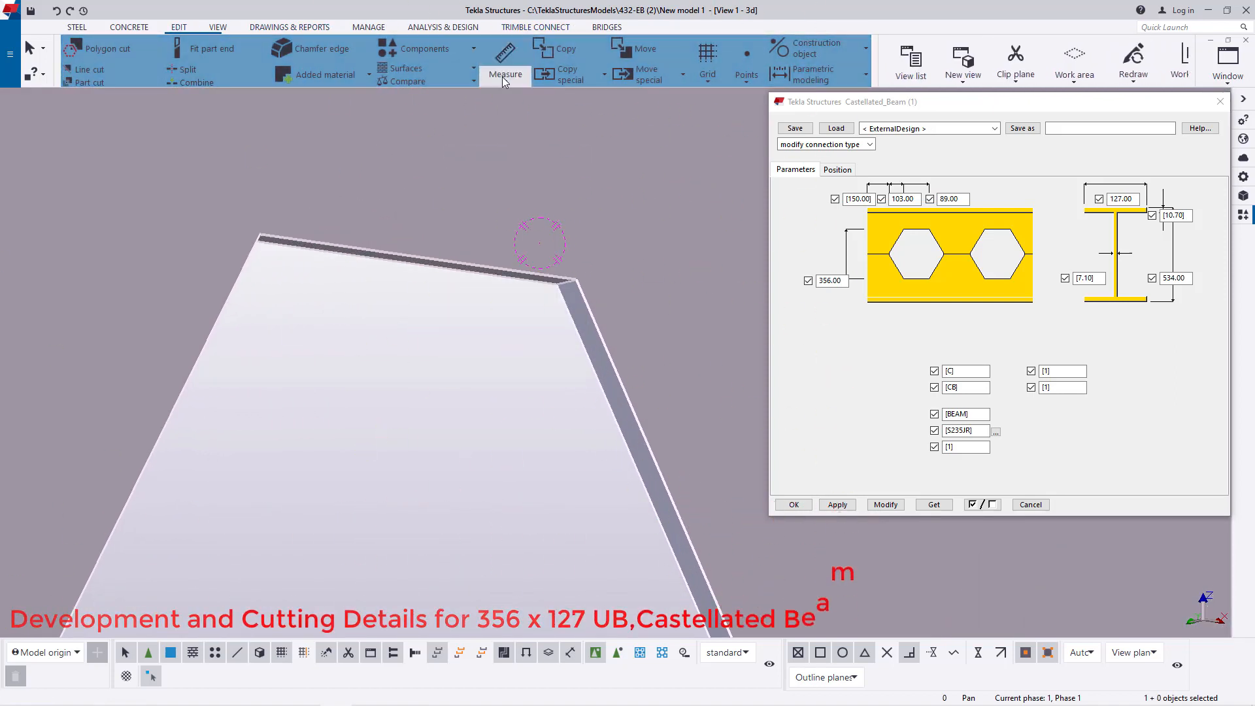
pyautogui.click(505, 81)
pyautogui.click(520, 99)
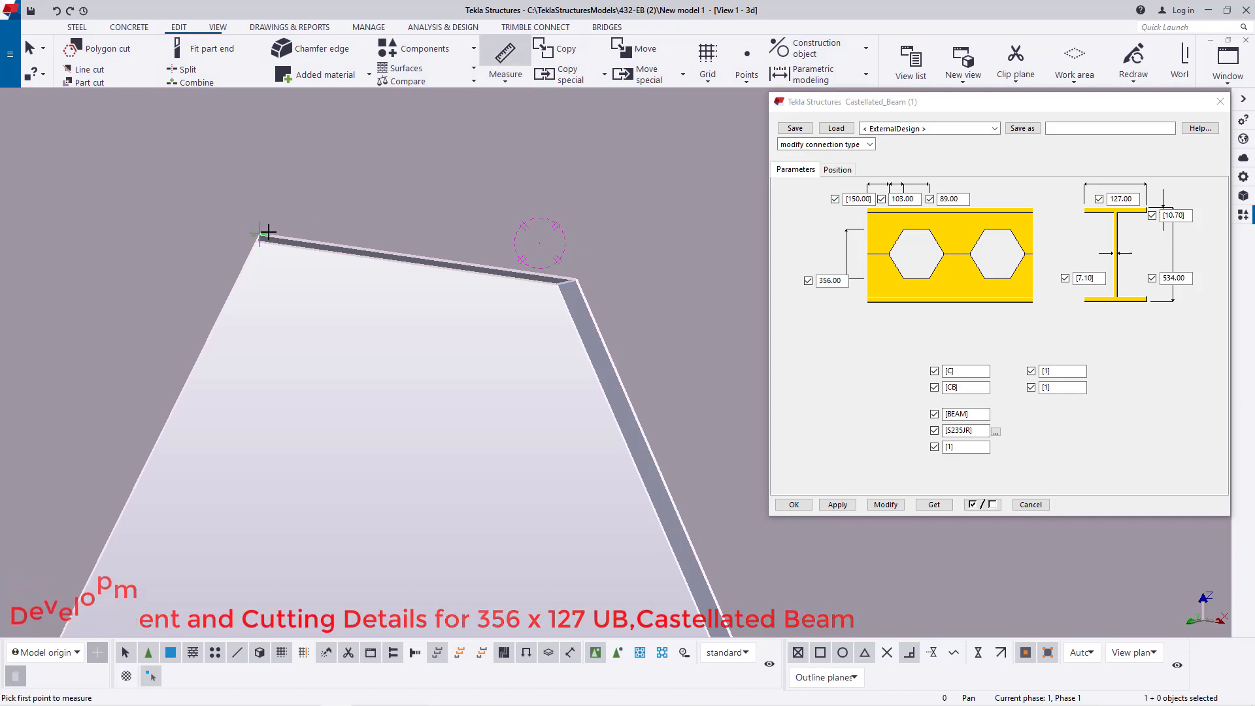
pyautogui.scroll(2, 268, 232)
pyautogui.click(268, 231)
pyautogui.scroll(-2, 225, 216)
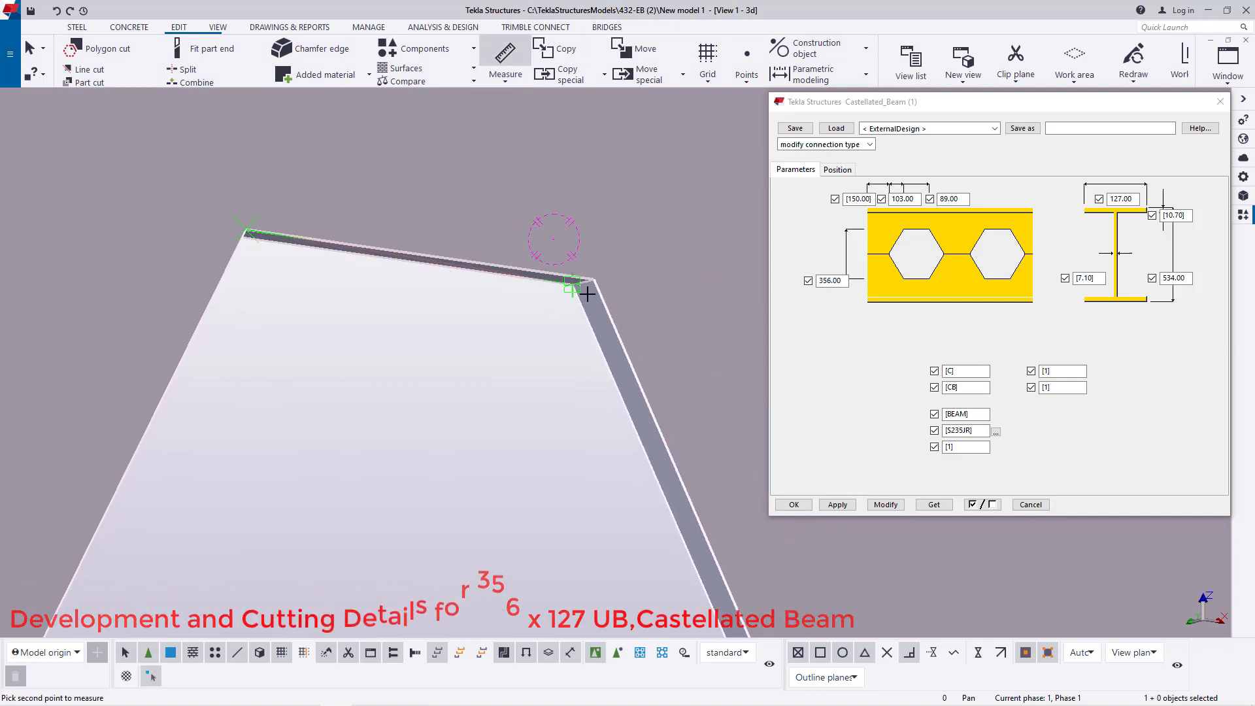
pyautogui.scroll(1, 587, 288)
pyautogui.click(595, 276)
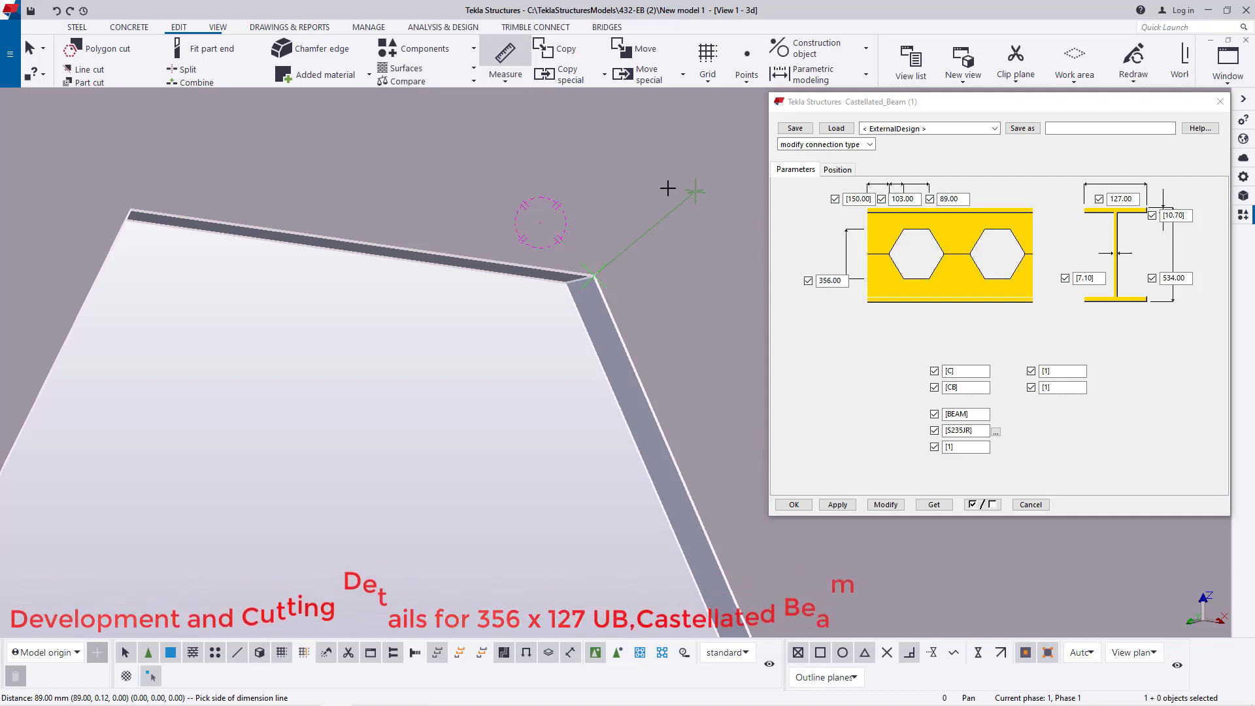
pyautogui.rightClick(633, 189)
pyautogui.click(684, 199)
pyautogui.scroll(-3, 609, 197)
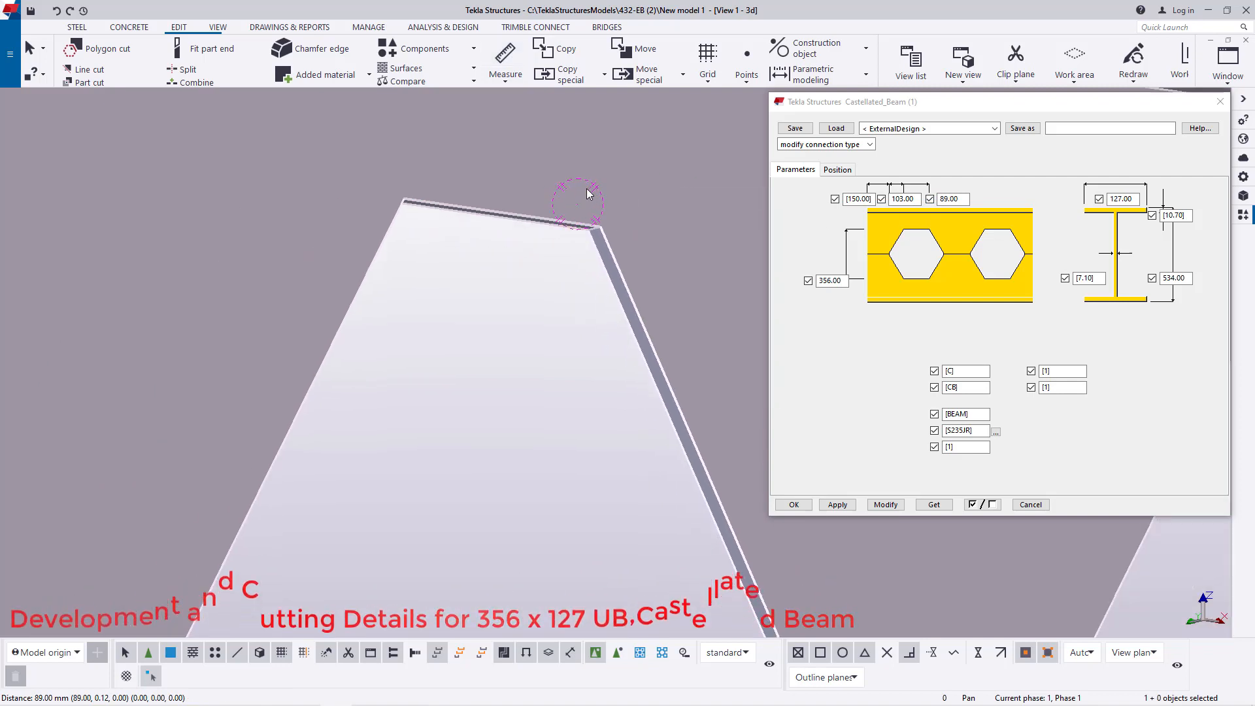
# - Measure the second opening's height from the midpoint of its upper edge to the midpoint of its lower edge
pyautogui.click(506, 82)
pyautogui.click(515, 98)
pyautogui.scroll(1, 524, 227)
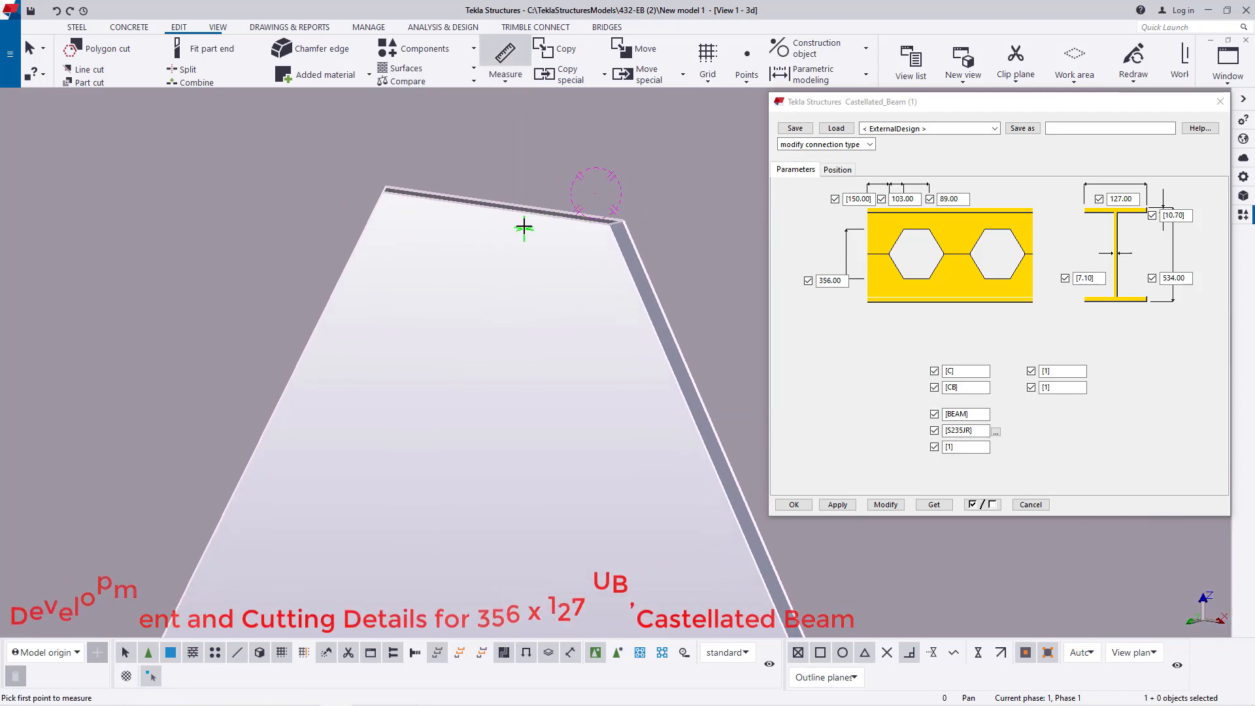
pyautogui.scroll(1, 524, 227)
pyautogui.click(499, 205)
pyautogui.scroll(-2, 588, 163)
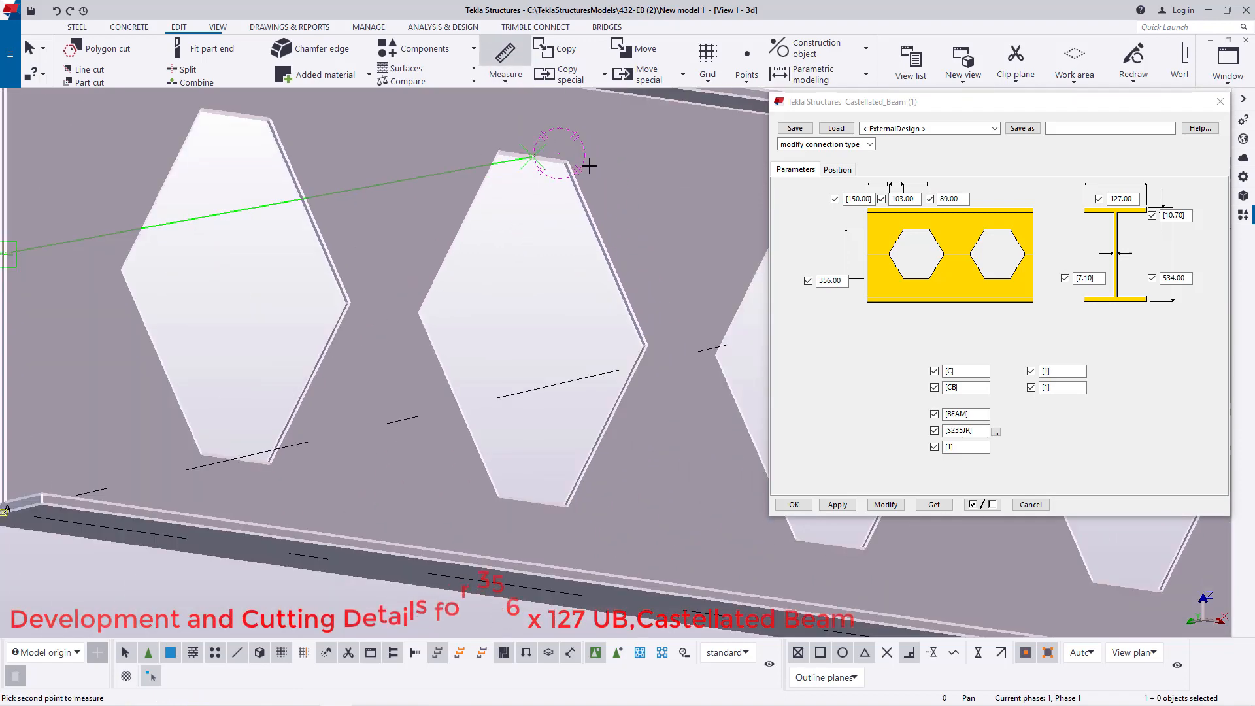
pyautogui.scroll(4, 533, 508)
pyautogui.scroll(2, 516, 487)
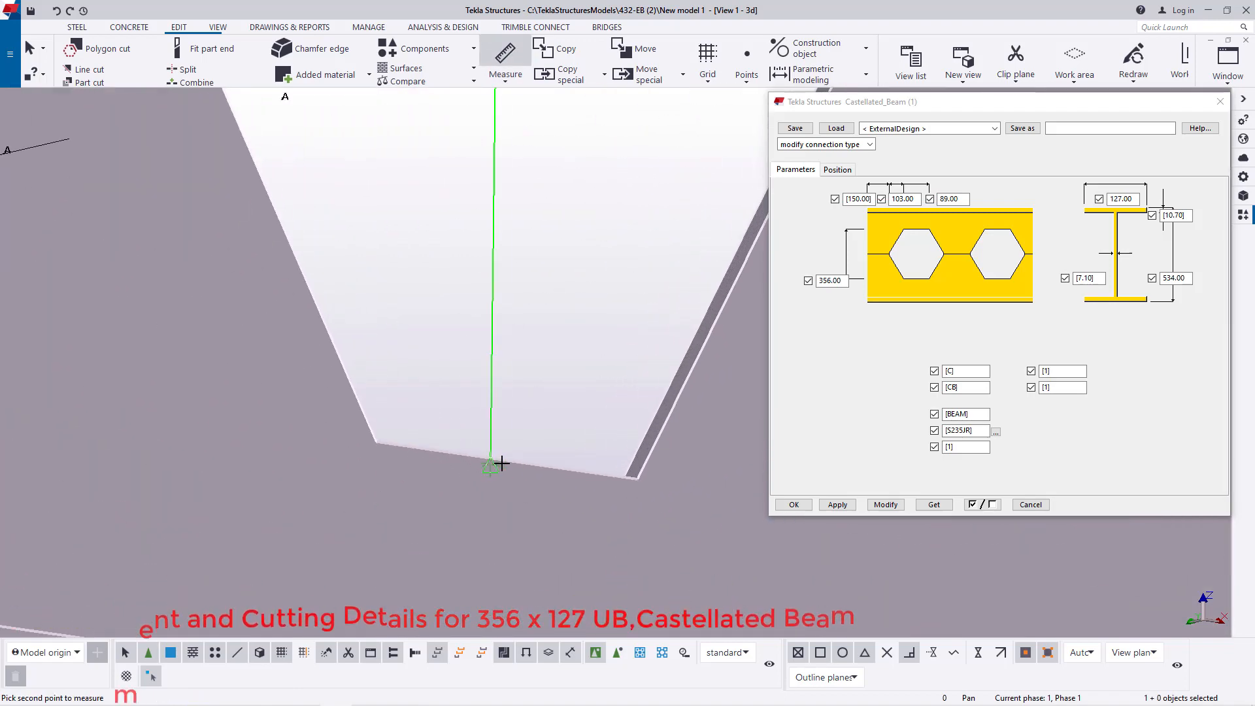
pyautogui.click(507, 458)
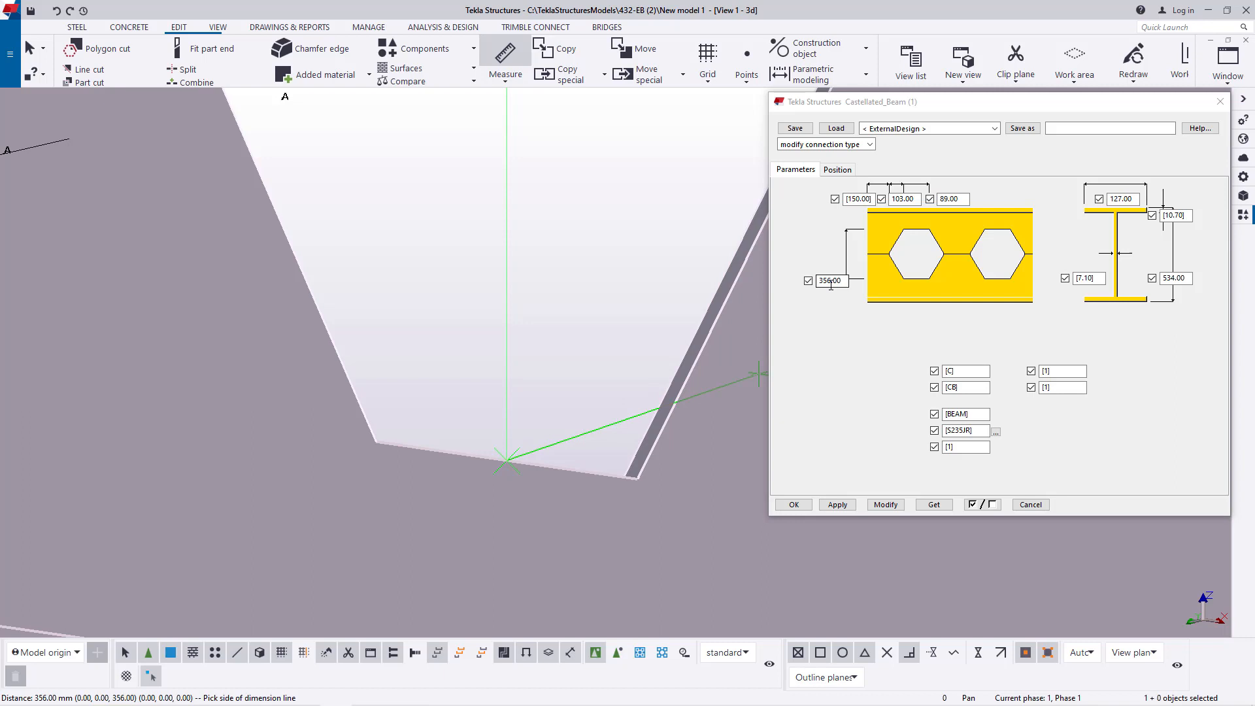
pyautogui.rightClick(529, 280)
pyautogui.click(552, 289)
pyautogui.scroll(-2, 465, 447)
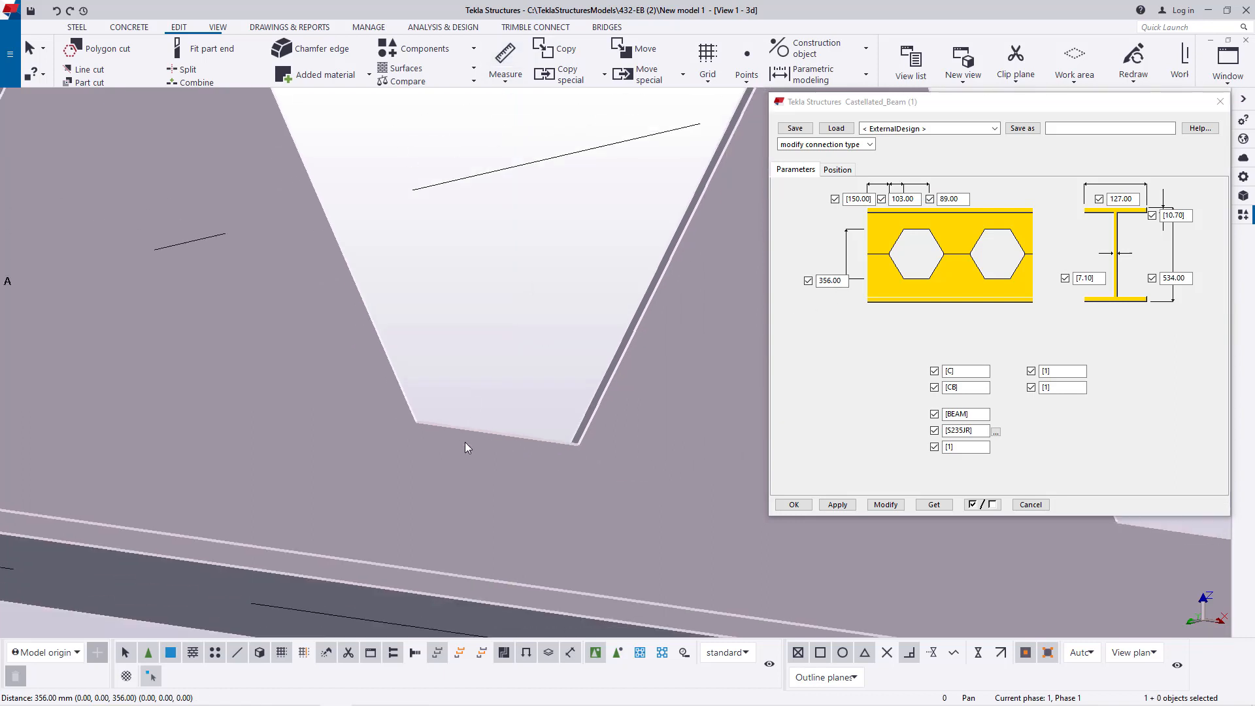
pyautogui.scroll(-3, 468, 444)
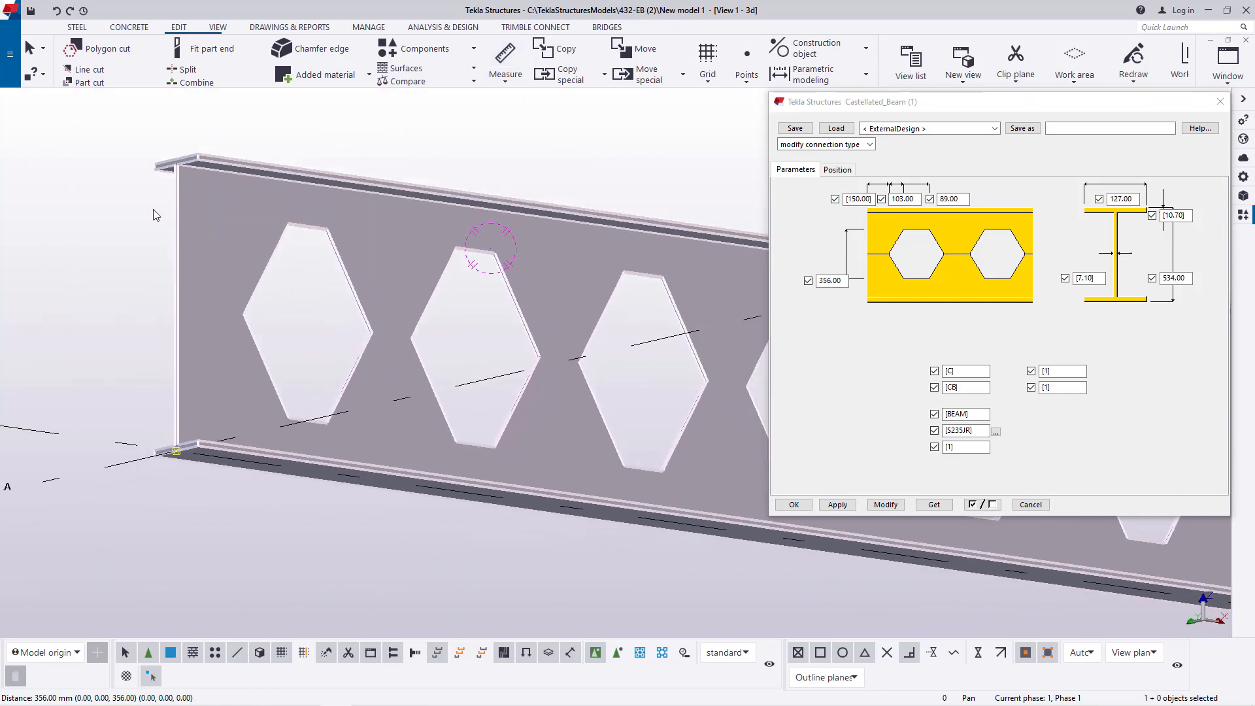
# - Measure the beam's overall depth at its end, from the top flange's outer corner to the bottom flange's outer corner
pyautogui.scroll(4, 121, 210)
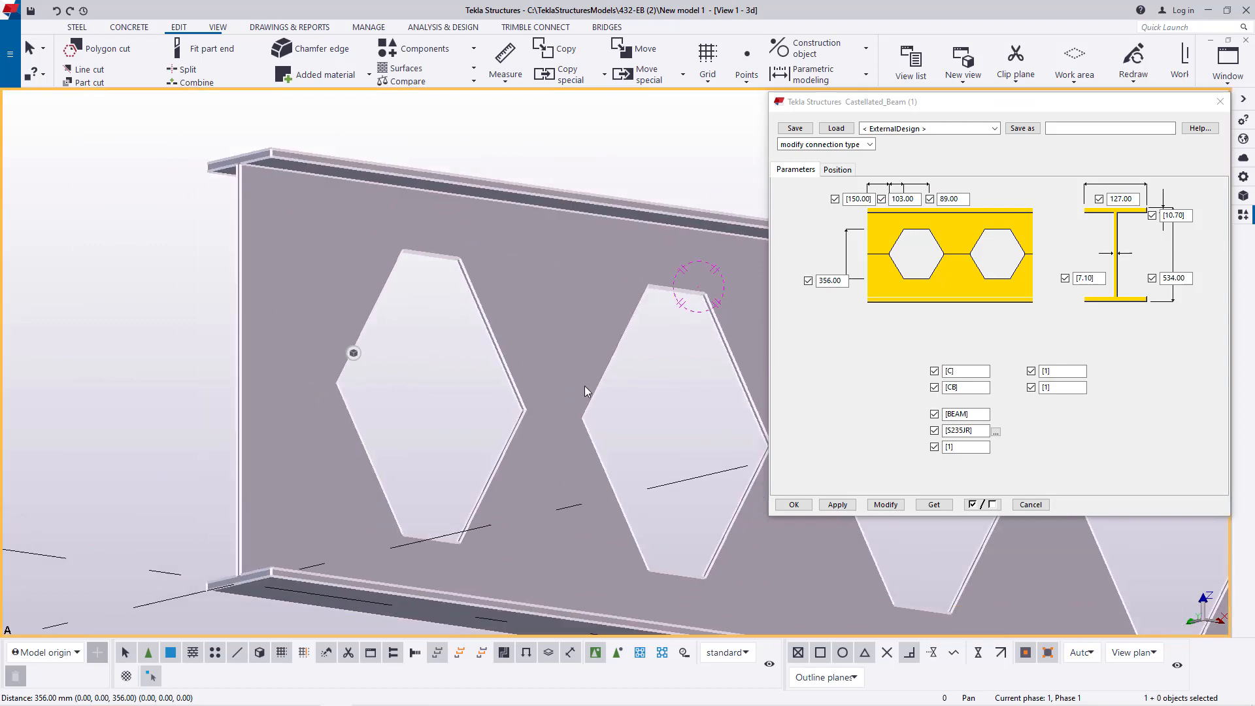
pyautogui.moveTo(584, 386); pyautogui.dragTo(619, 388, button='middle')
pyautogui.moveTo(353, 353)
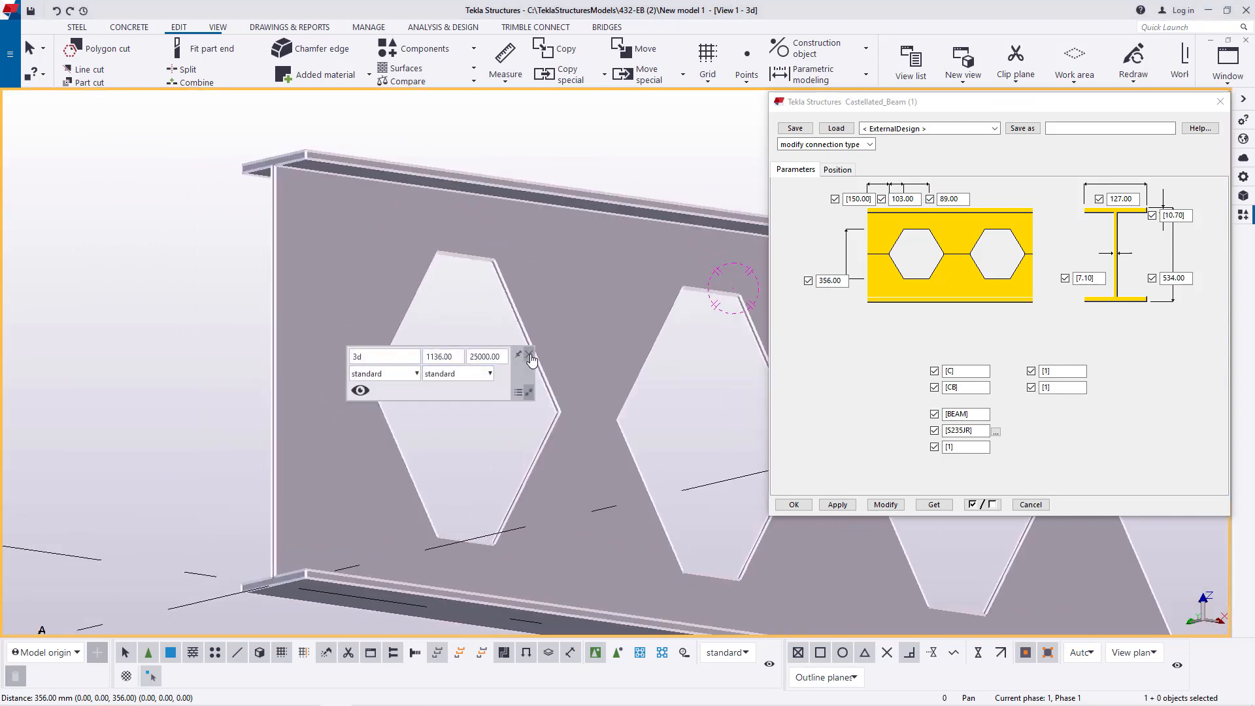
pyautogui.click(529, 355)
pyautogui.click(505, 74)
pyautogui.click(516, 100)
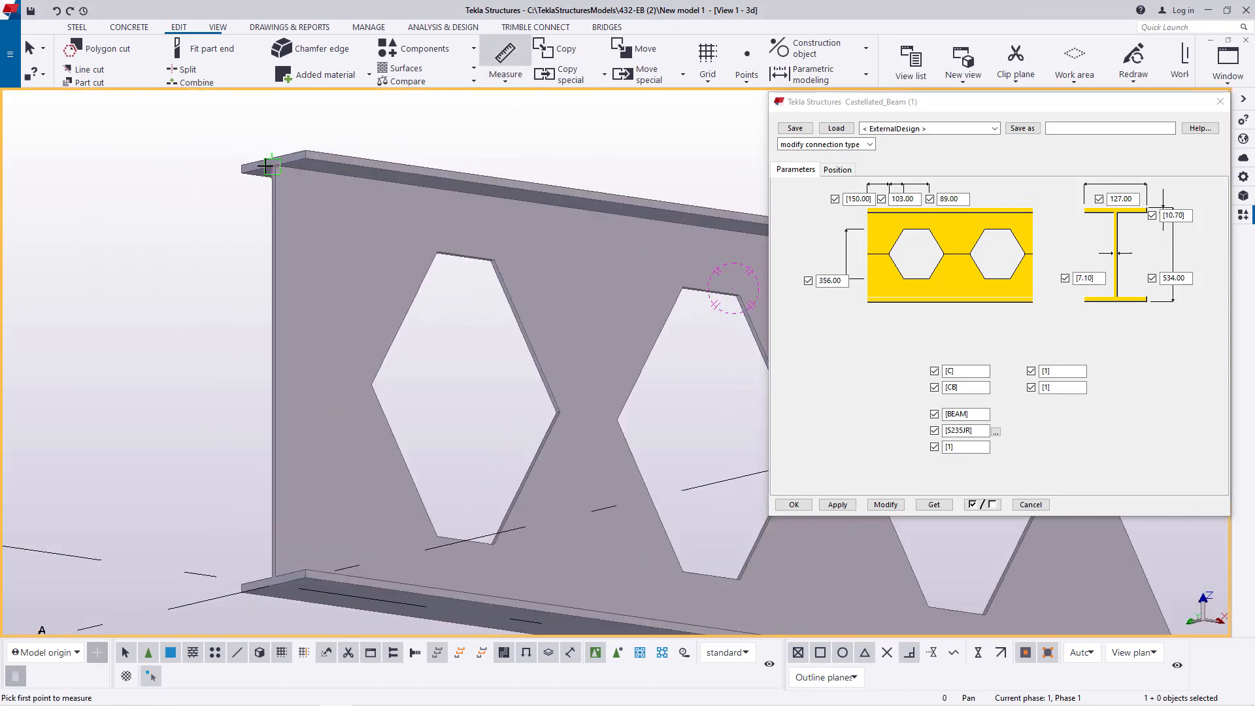
pyautogui.scroll(4, 264, 168)
pyautogui.click(347, 149)
pyautogui.scroll(-6, 393, 127)
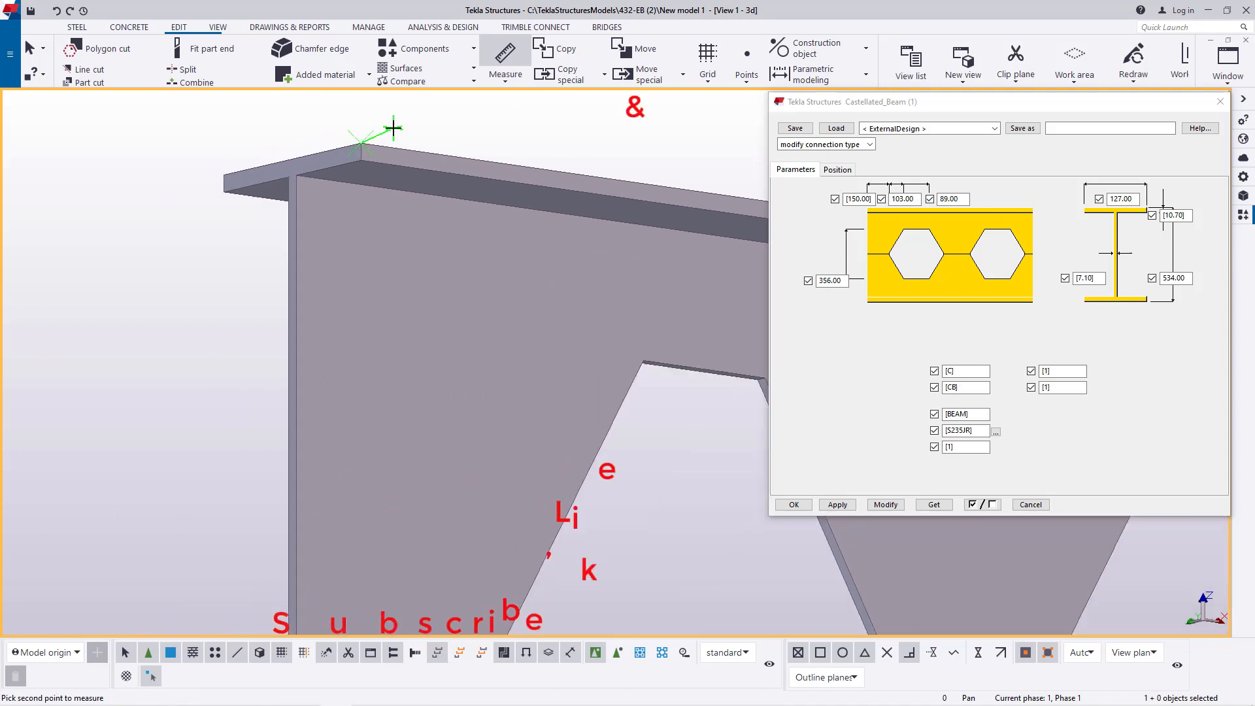
pyautogui.scroll(6, 386, 489)
pyautogui.scroll(3, 385, 489)
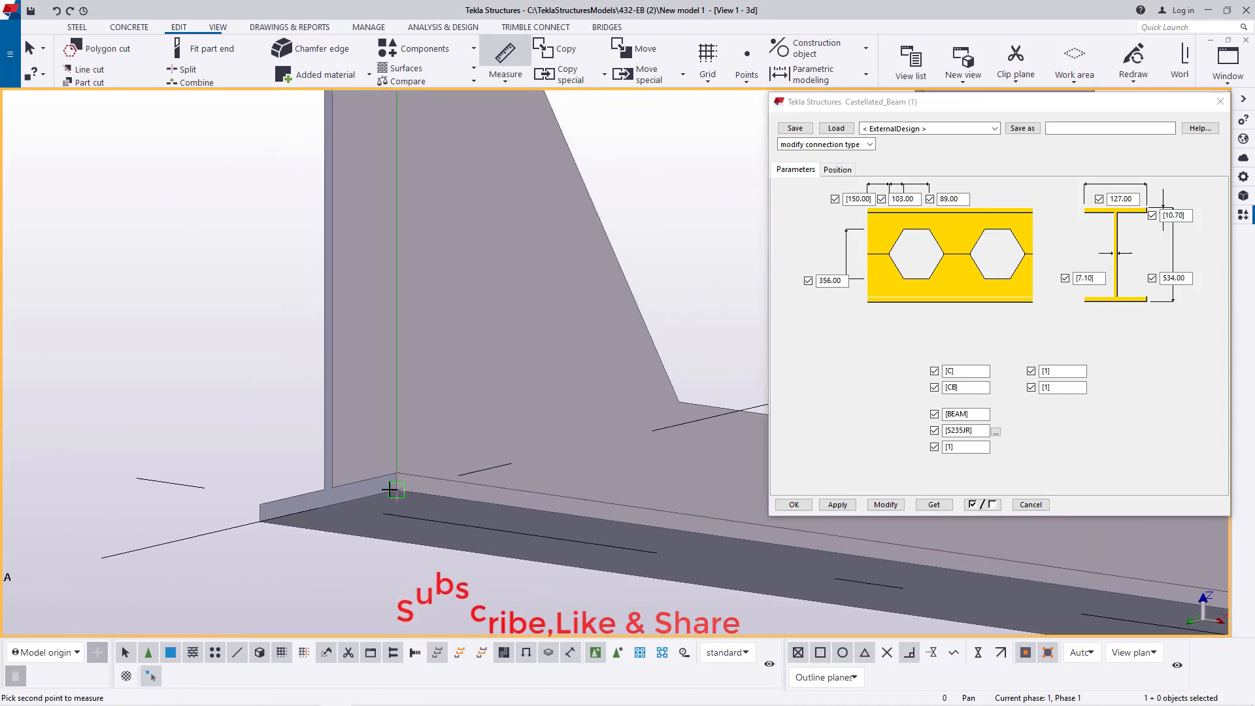
pyautogui.click(399, 487)
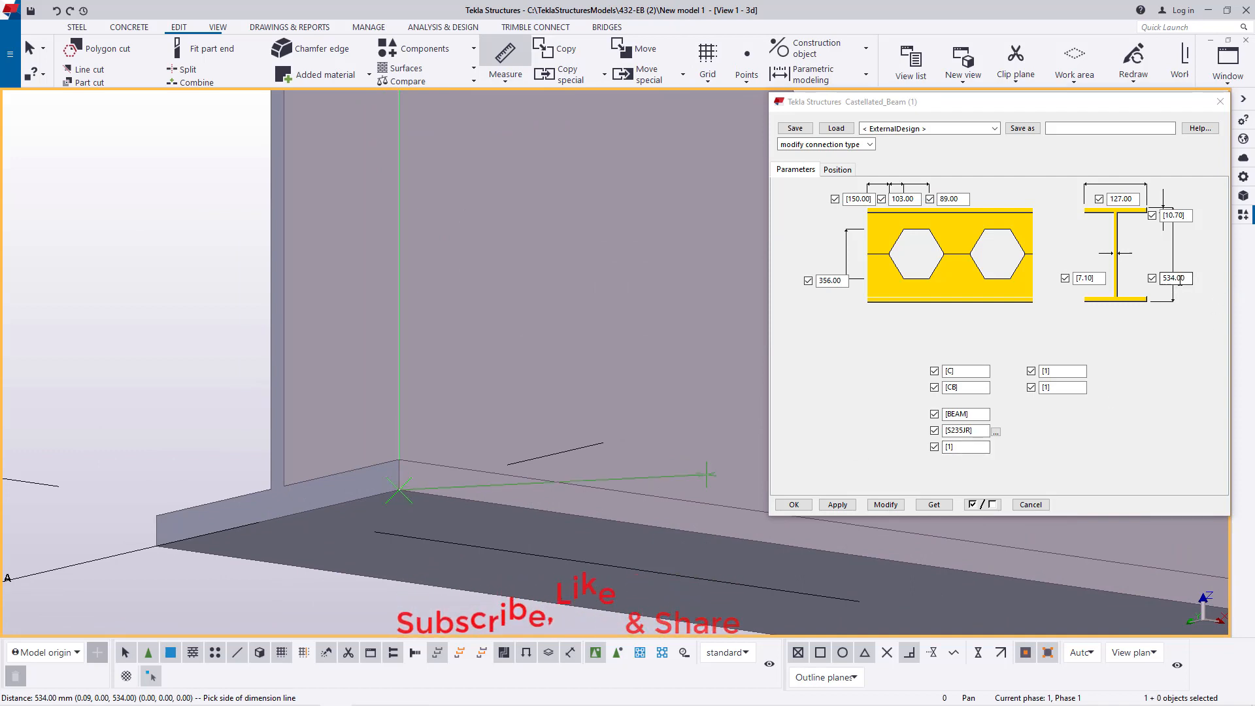
pyautogui.rightClick(154, 260)
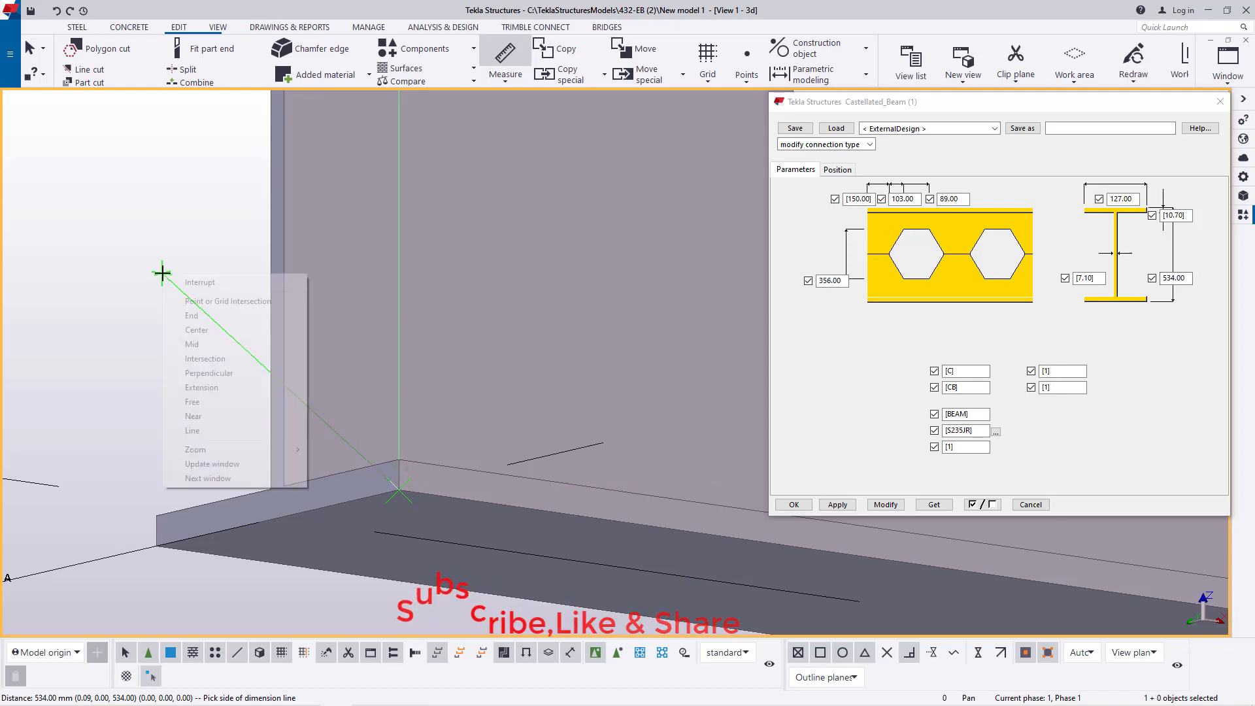
pyautogui.click(215, 280)
pyautogui.scroll(-5, 383, 507)
pyautogui.scroll(-1, 381, 503)
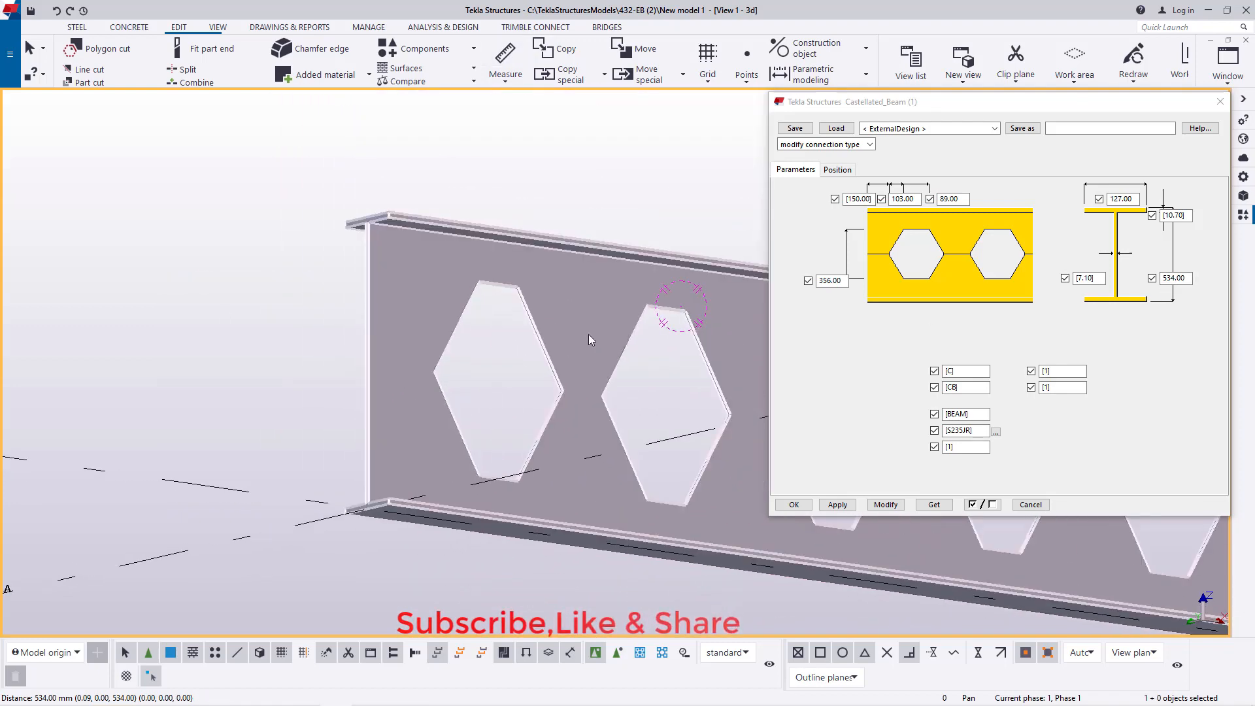
# - Inspect the beam's end and first openings from the opposite side, and close the castellated beam's properties dialog
pyautogui.scroll(3, 733, 333)
pyautogui.scroll(-3, 225, 361)
pyautogui.click(218, 29)
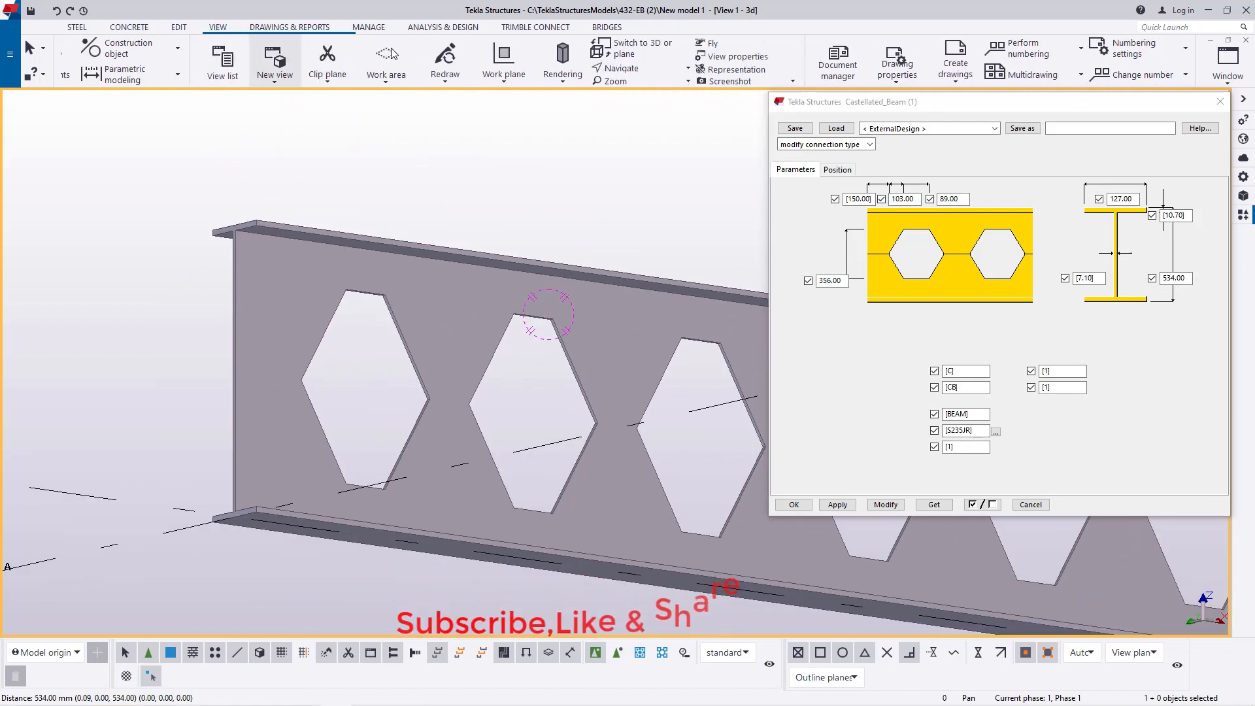
pyautogui.click(490, 68)
pyautogui.click(507, 115)
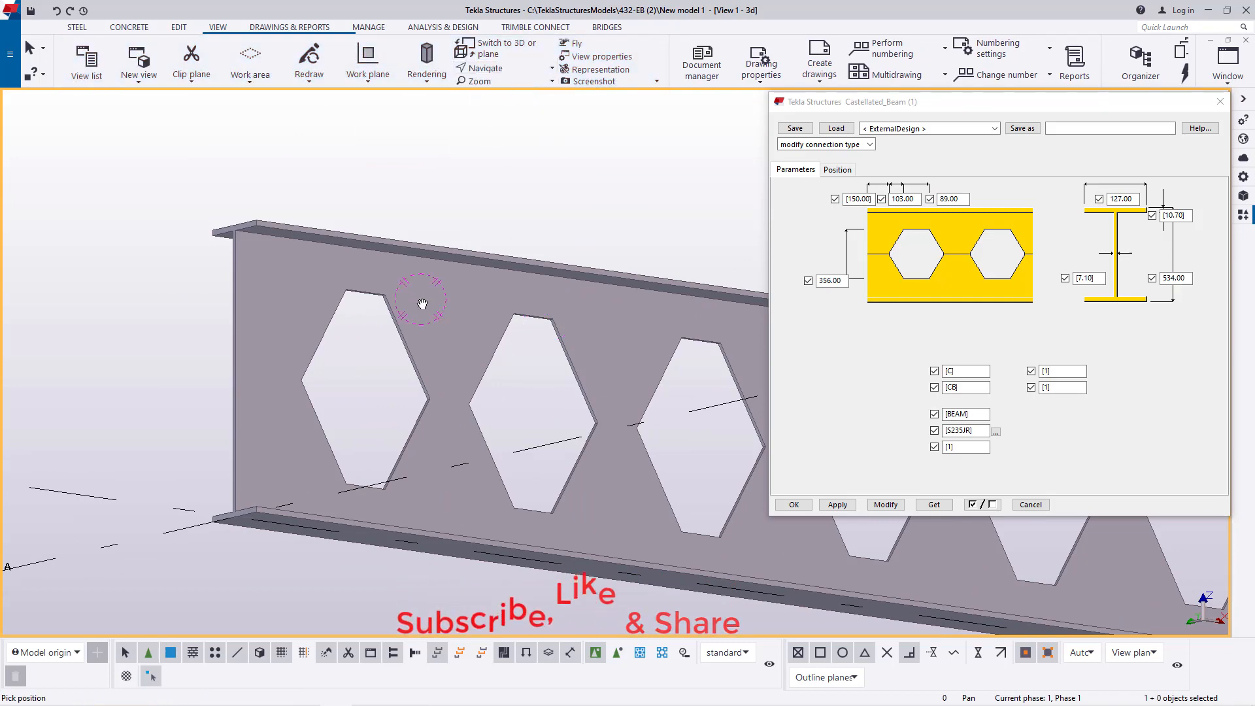
pyautogui.keyDown('ctrl'); pyautogui.moveTo(424, 336); pyautogui.dragTo(321, 398, button='middle'); pyautogui.keyUp('ctrl')
pyautogui.scroll(-2, 265, 392)
pyautogui.rightClick(303, 231)
pyautogui.click(313, 236)
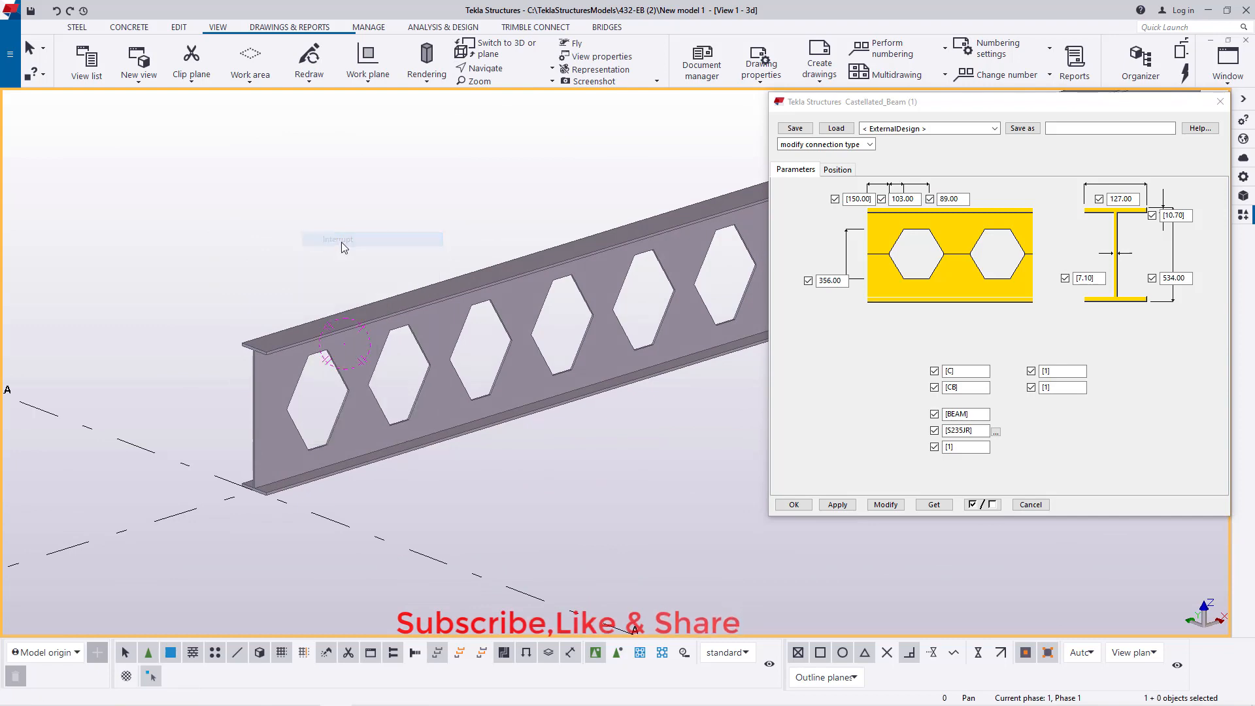
pyautogui.scroll(-2, 235, 399)
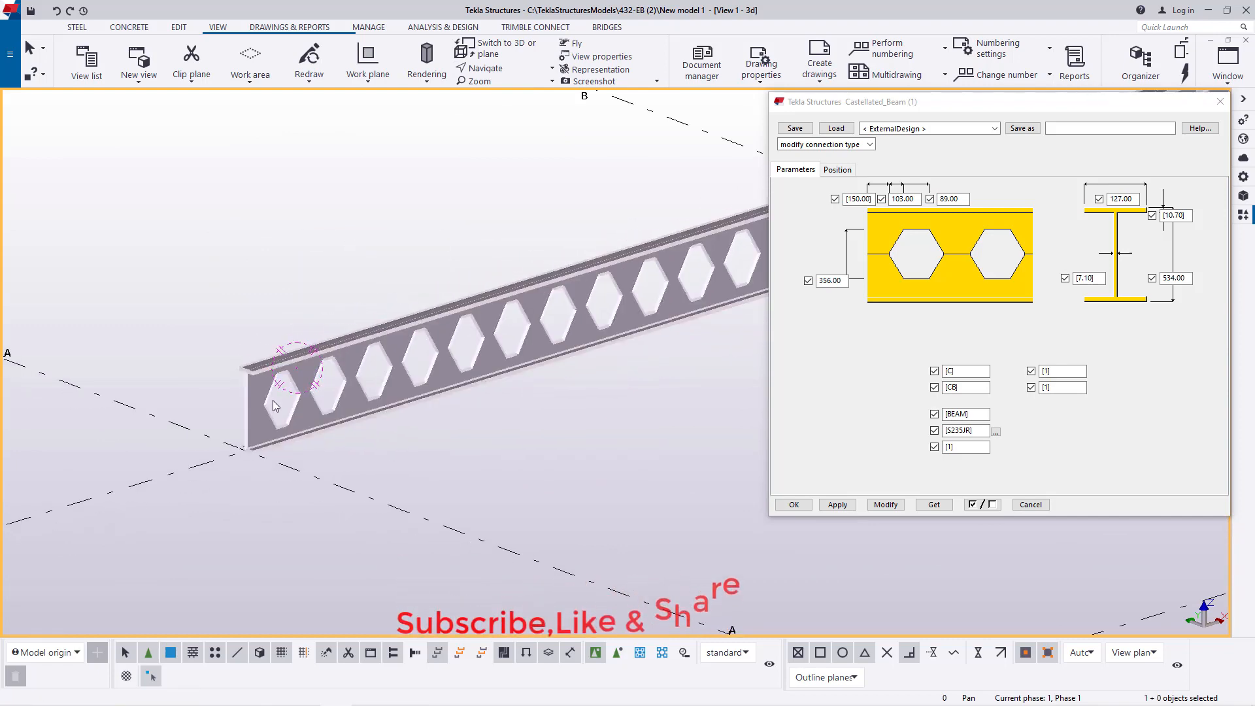
pyautogui.scroll(5, 273, 400)
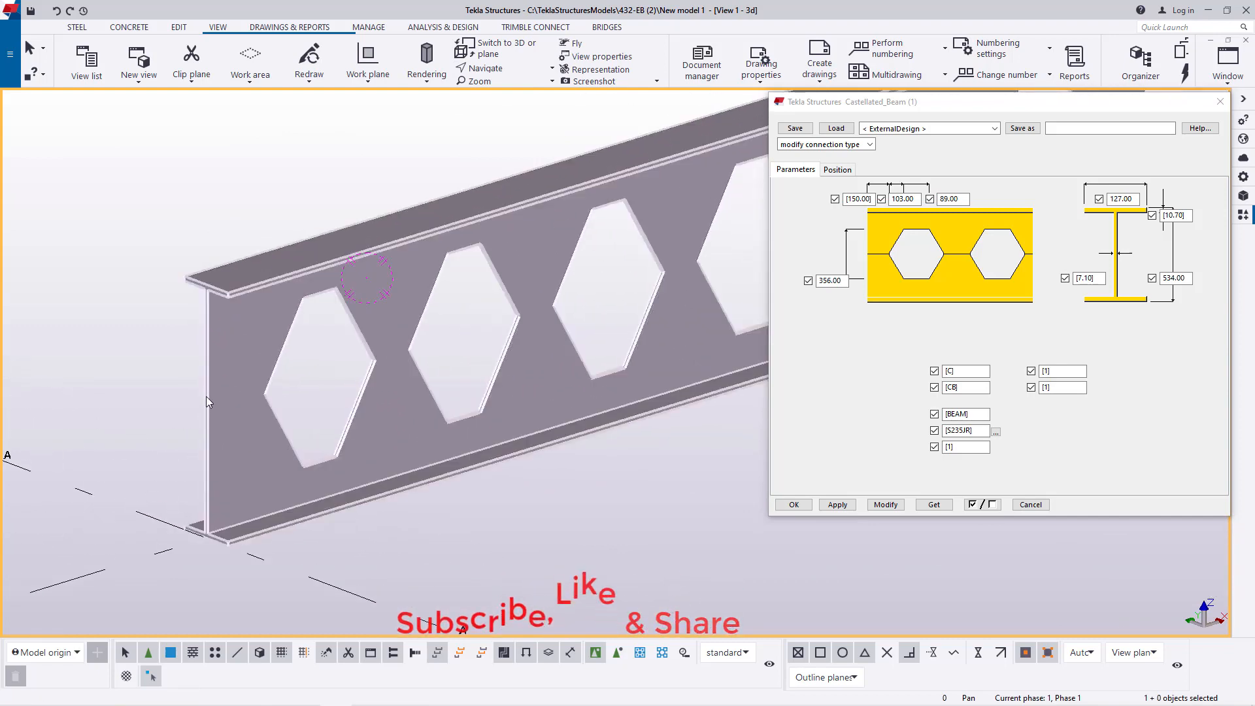
pyautogui.scroll(3, 216, 395)
pyautogui.click(1221, 103)
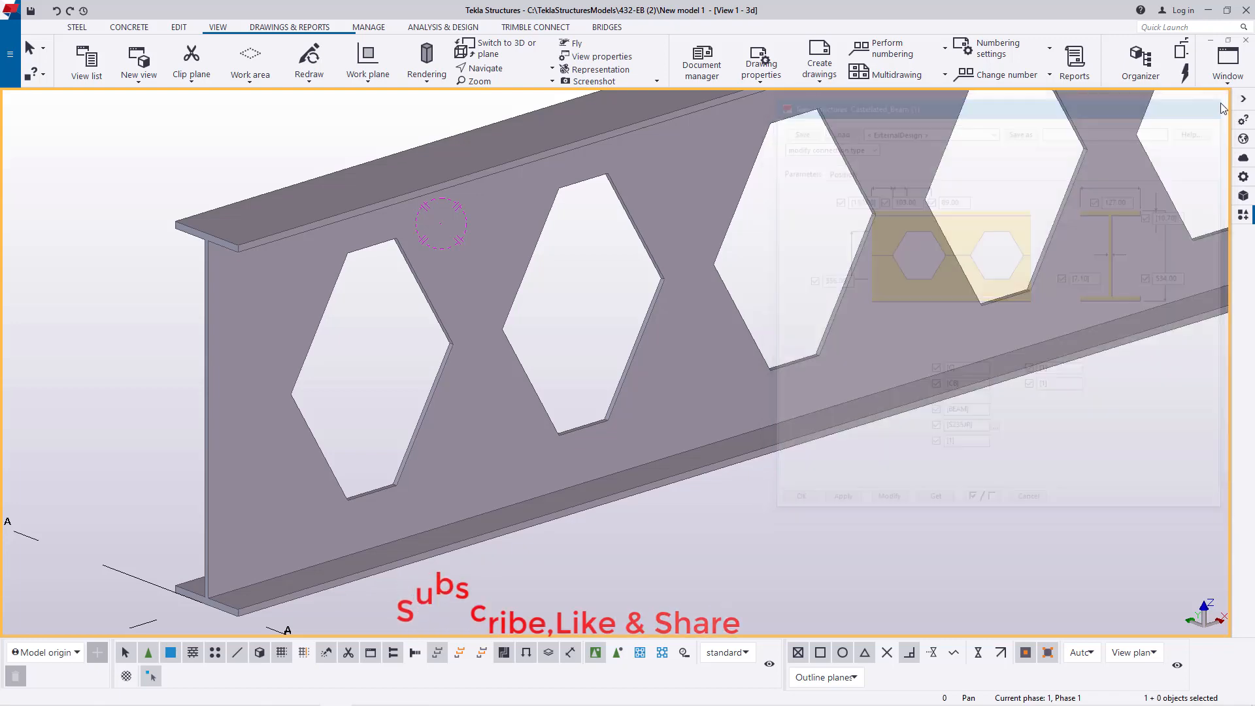
# - Add a construction point at mid-height on the web's end edge at the beam's grid A end
pyautogui.scroll(-6, 468, 430)
pyautogui.scroll(5, 391, 459)
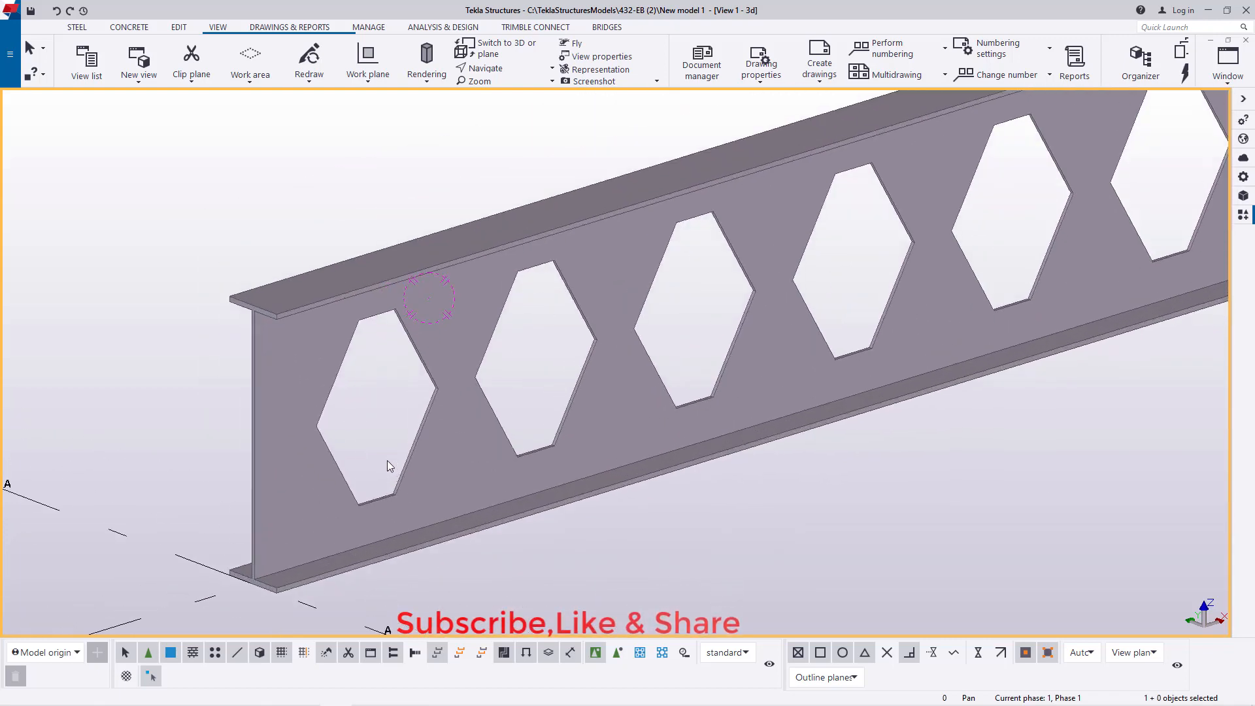
pyautogui.scroll(1, 395, 458)
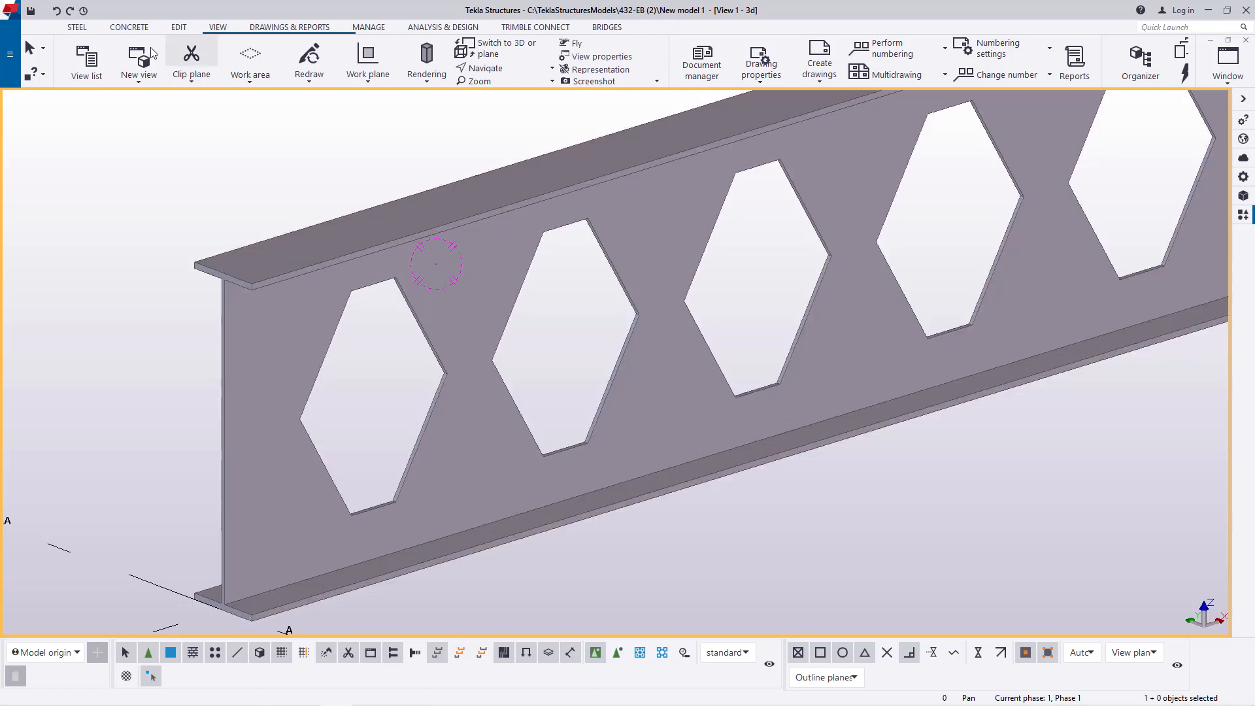
pyautogui.click(178, 28)
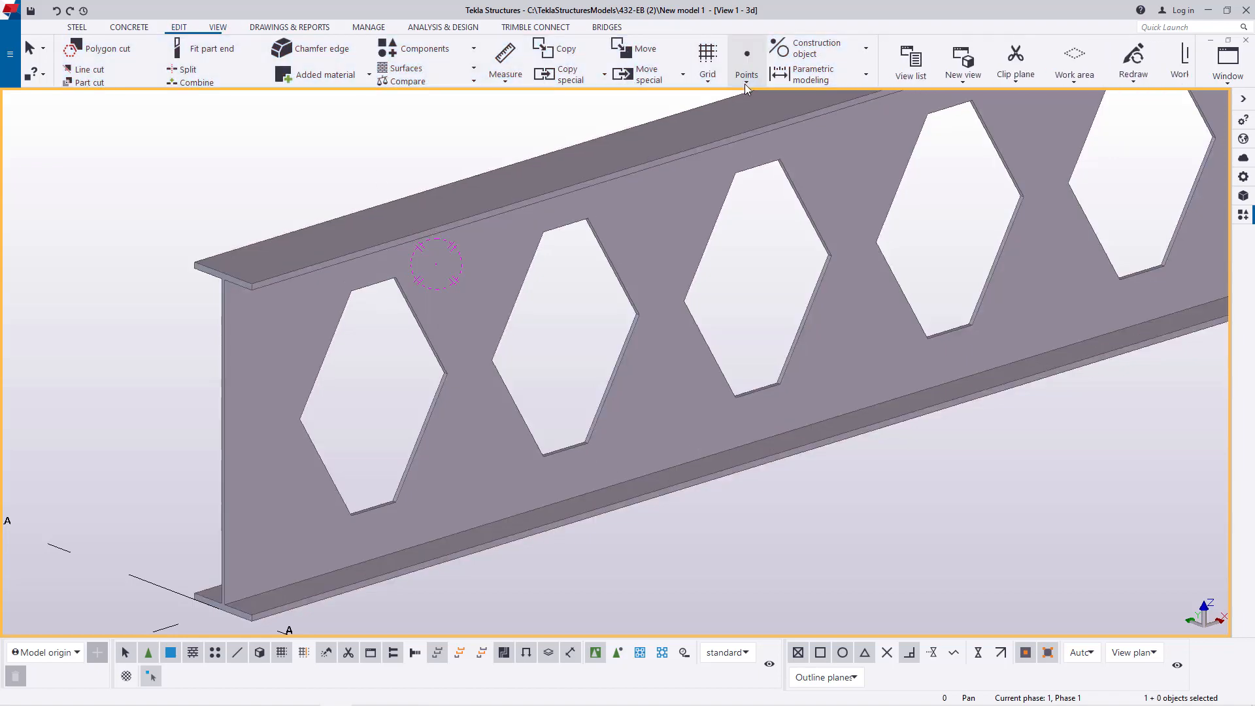
pyautogui.click(745, 80)
pyautogui.click(781, 337)
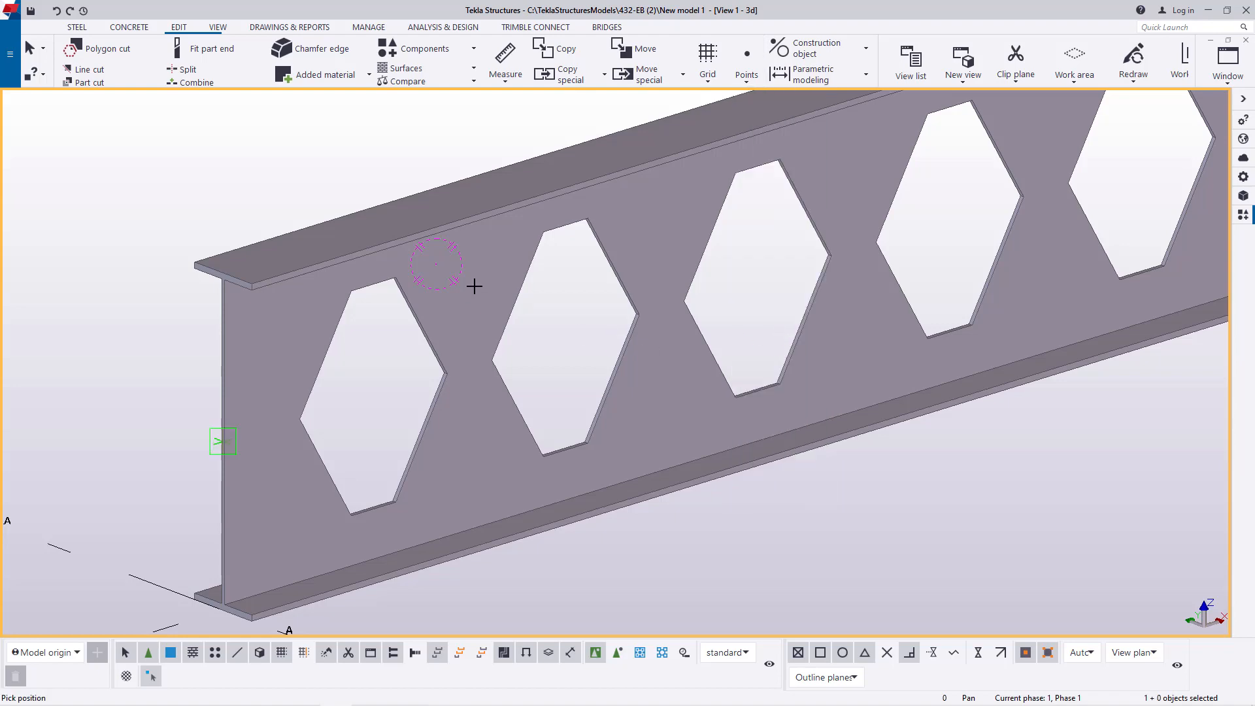
pyautogui.scroll(5, 238, 414)
pyautogui.scroll(3, 235, 409)
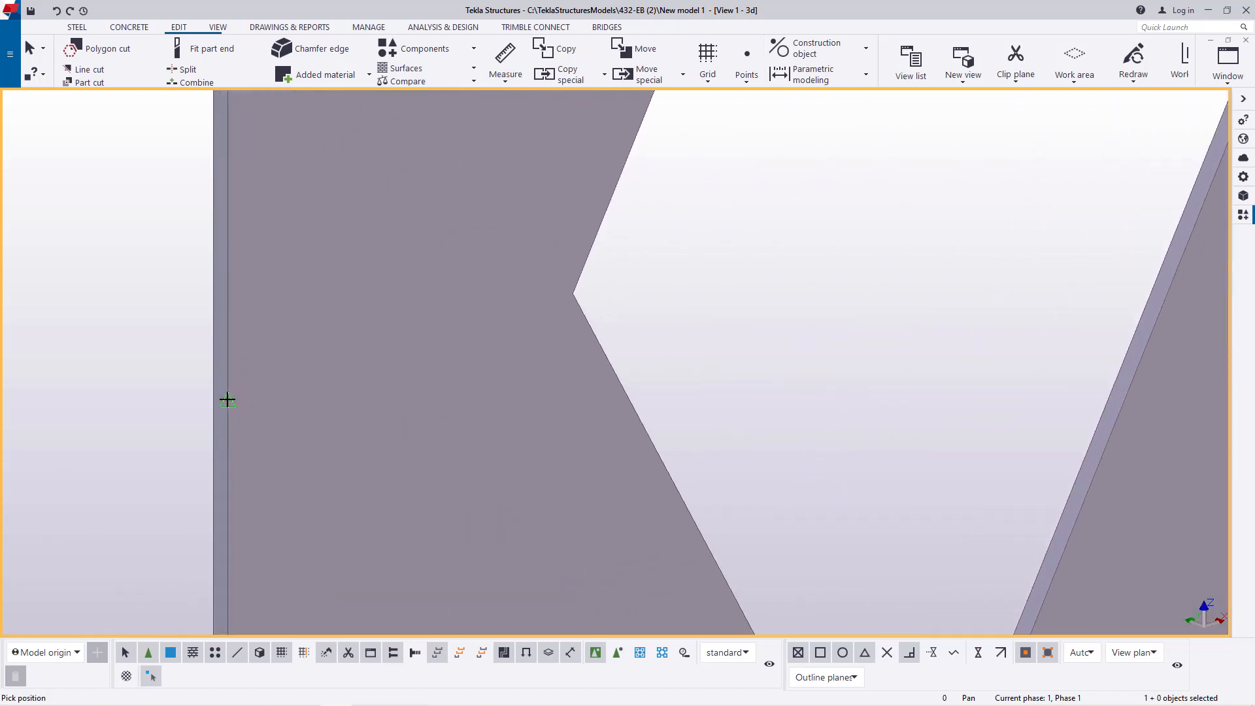
# - Add construction points at the web-to-bottom-flange corner and directly below it on the flange's underside, and end point creation
pyautogui.scroll(-5, 364, 183)
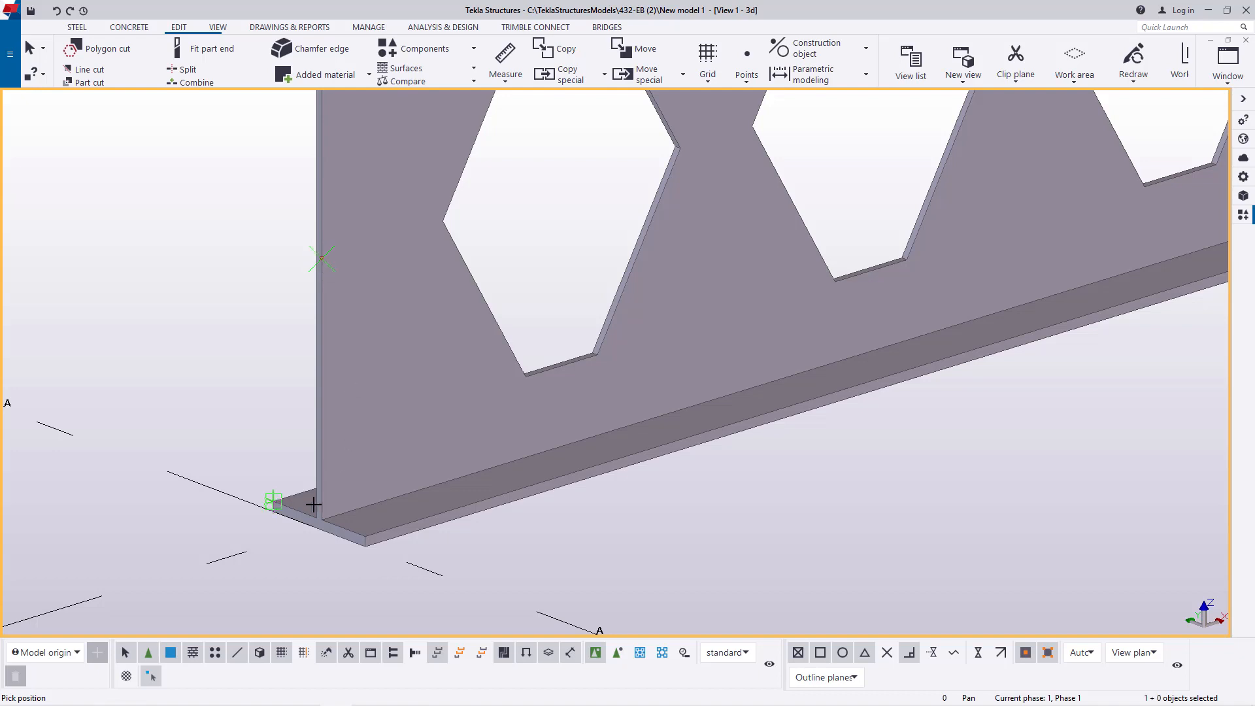
pyautogui.scroll(2, 315, 513)
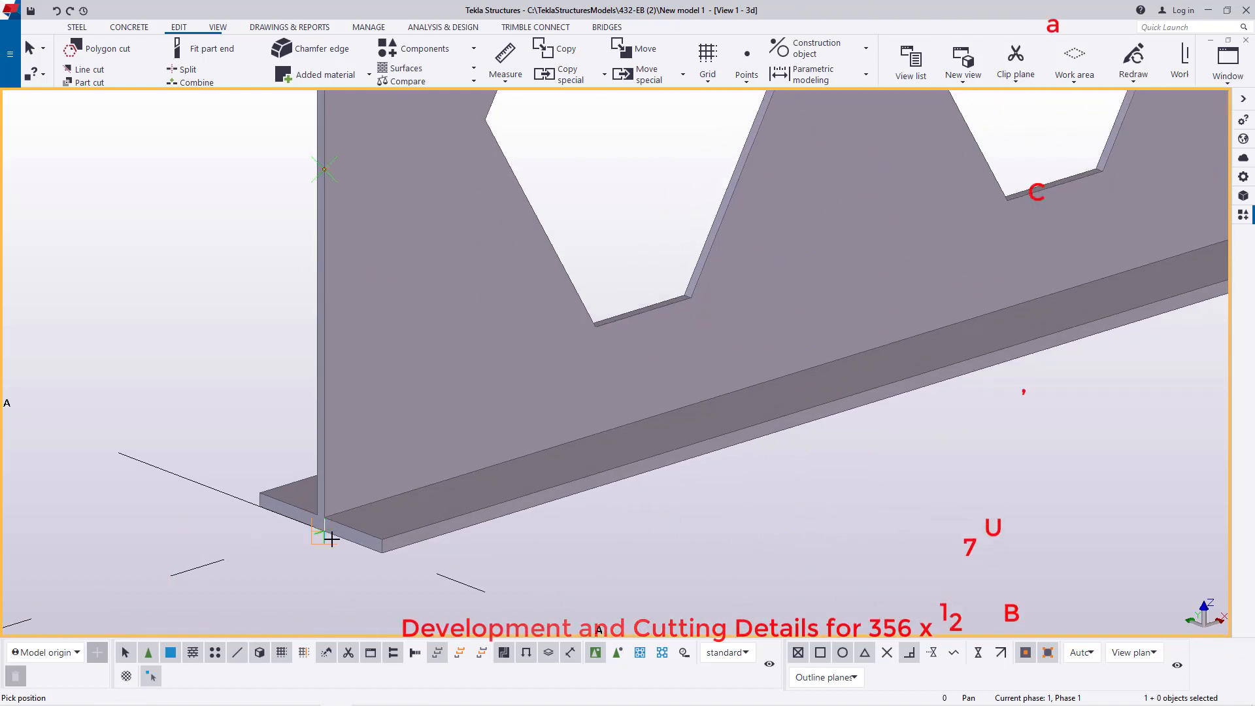
pyautogui.scroll(3, 317, 541)
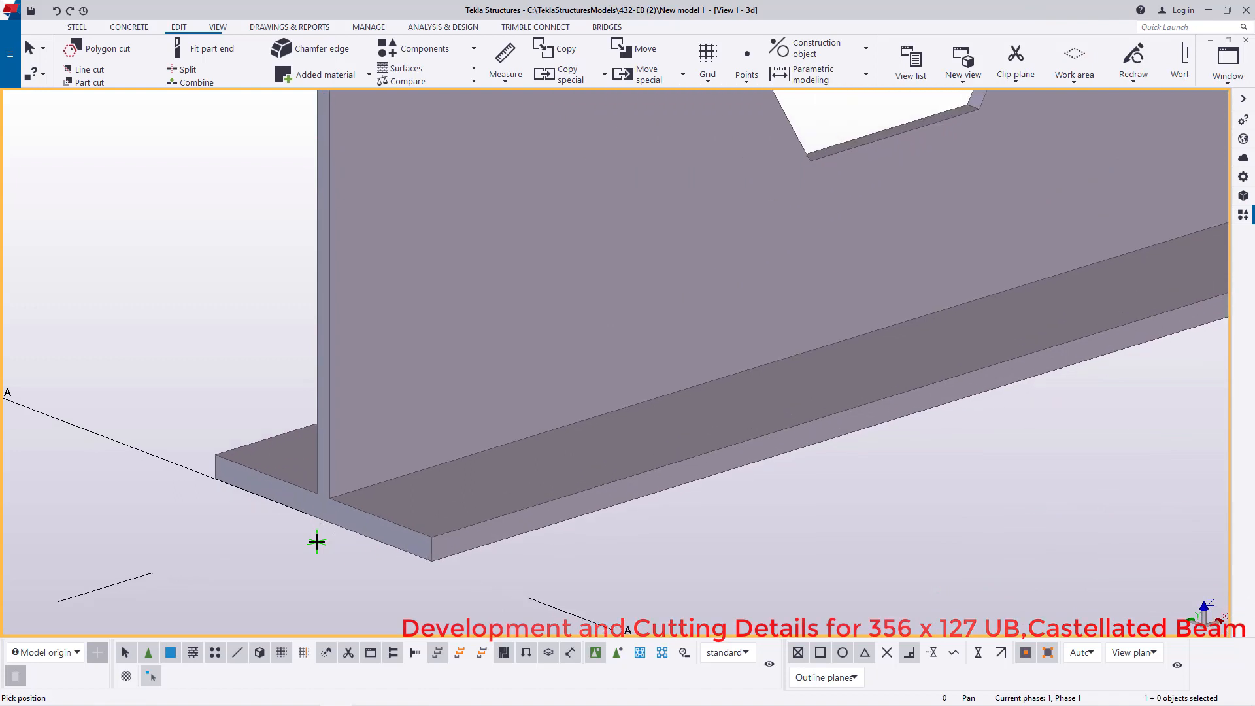
pyautogui.scroll(5, 316, 541)
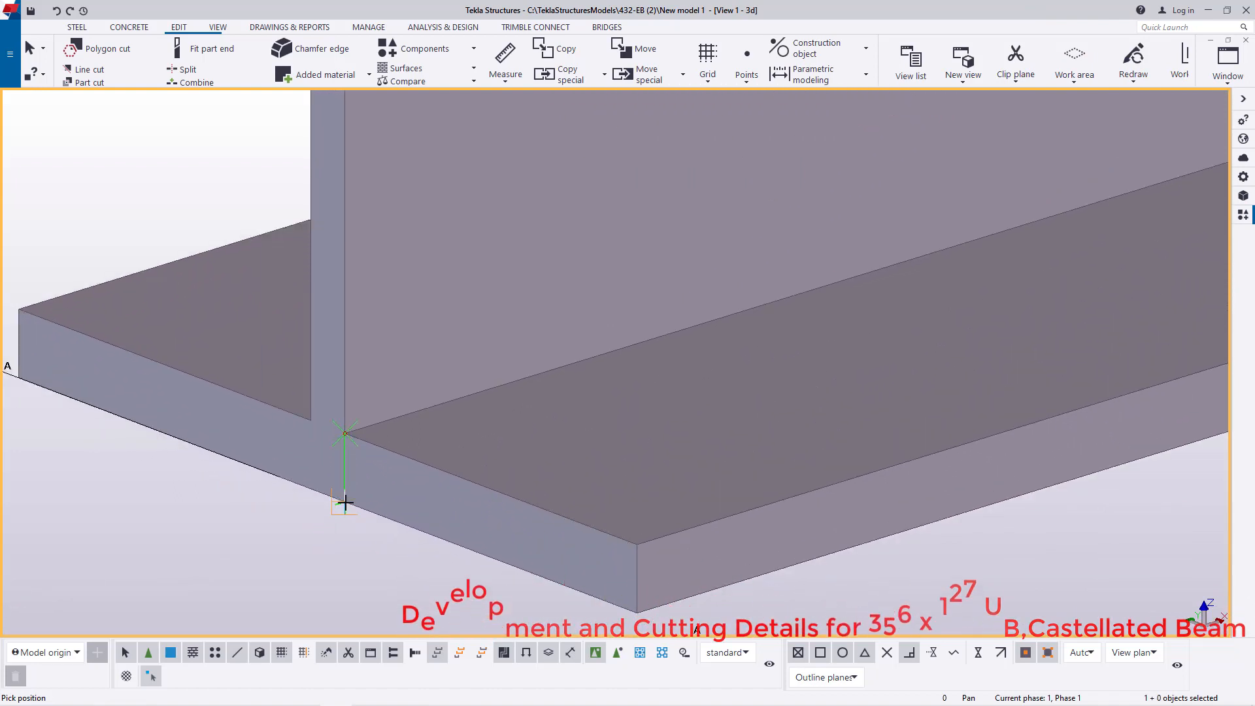
pyautogui.rightClick(210, 253)
pyautogui.click(242, 260)
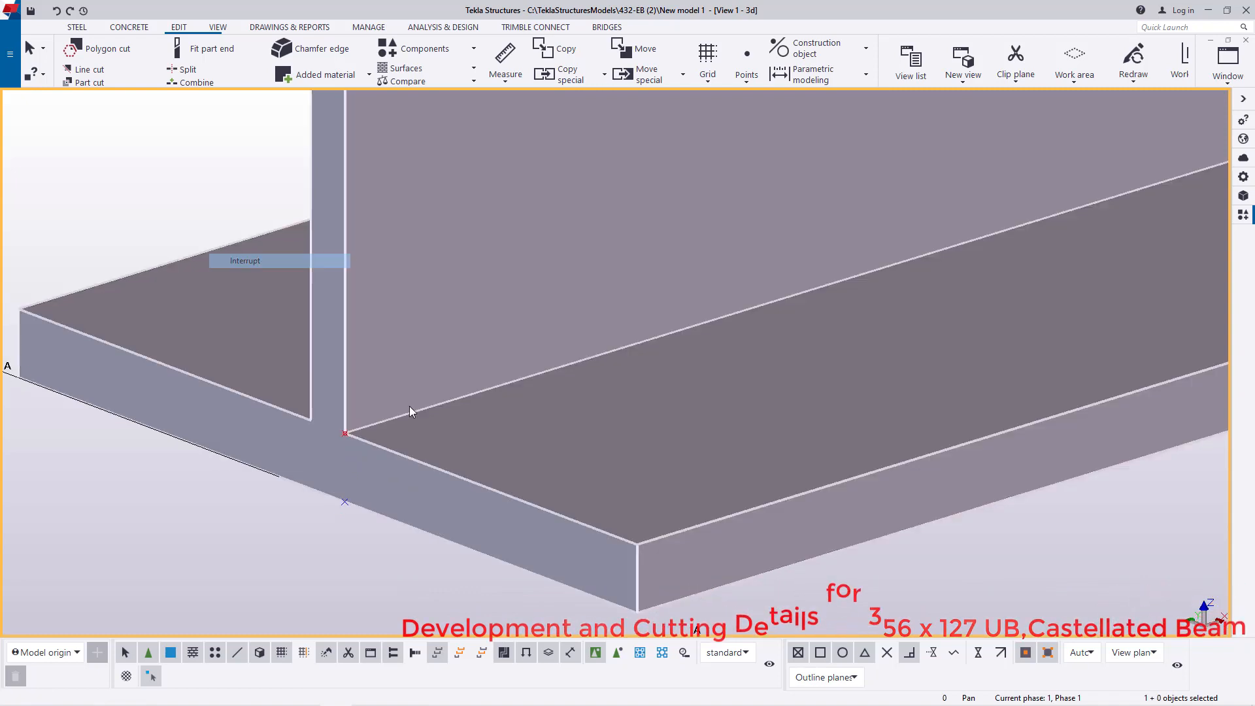
# - Copy the underside point to the beam's far end, using the matching web-to-flange corners as origin and destination
pyautogui.scroll(5, 419, 524)
pyautogui.press('Return')
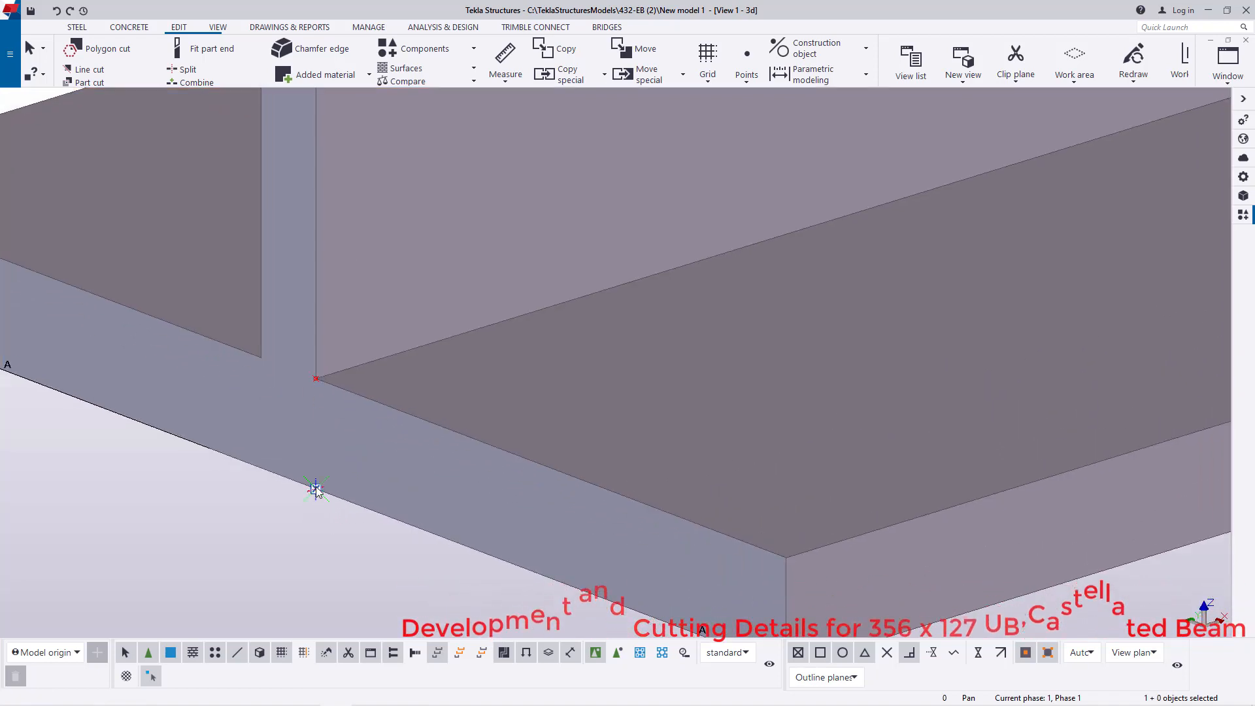
pyautogui.rightClick(316, 489)
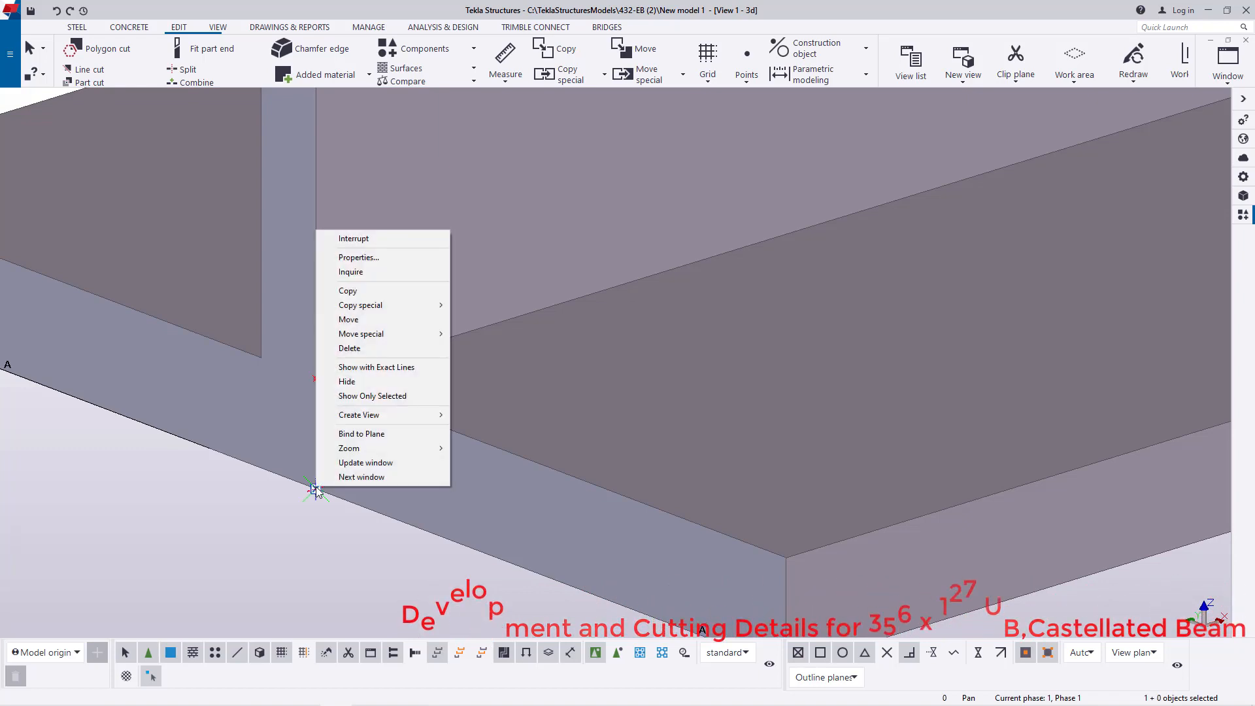
pyautogui.click(385, 292)
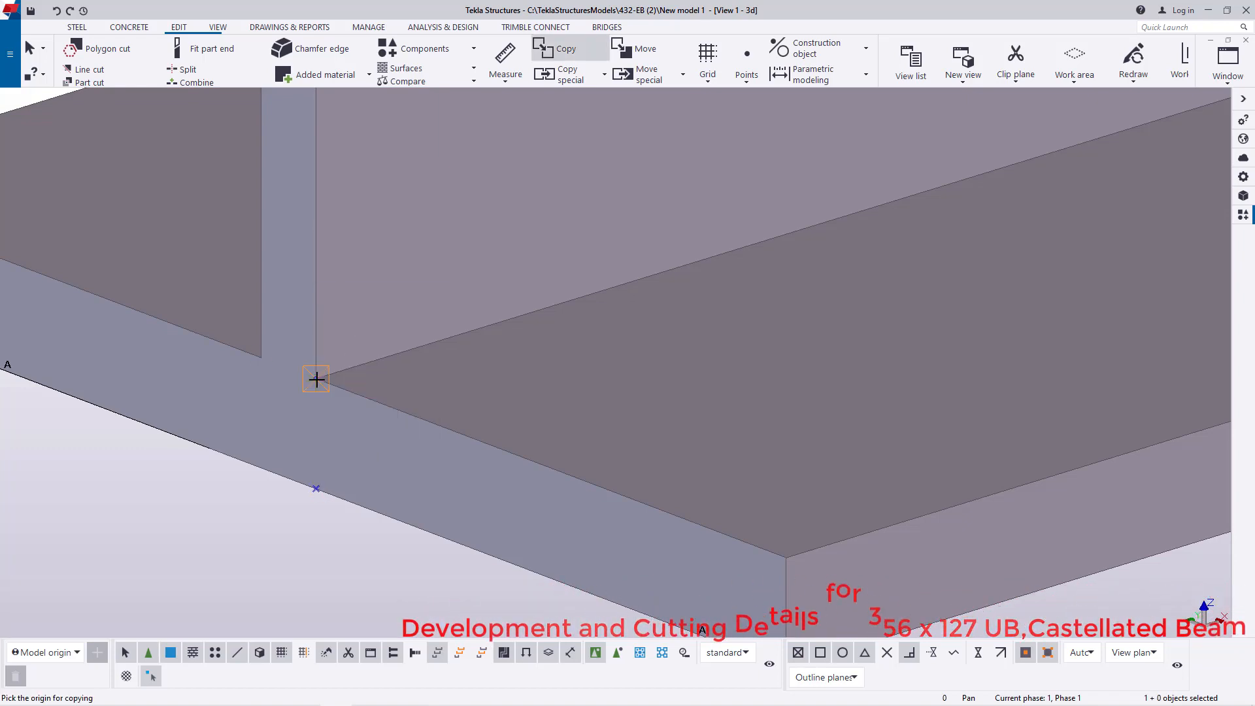
pyautogui.click(262, 474)
pyautogui.scroll(-5, 242, 418)
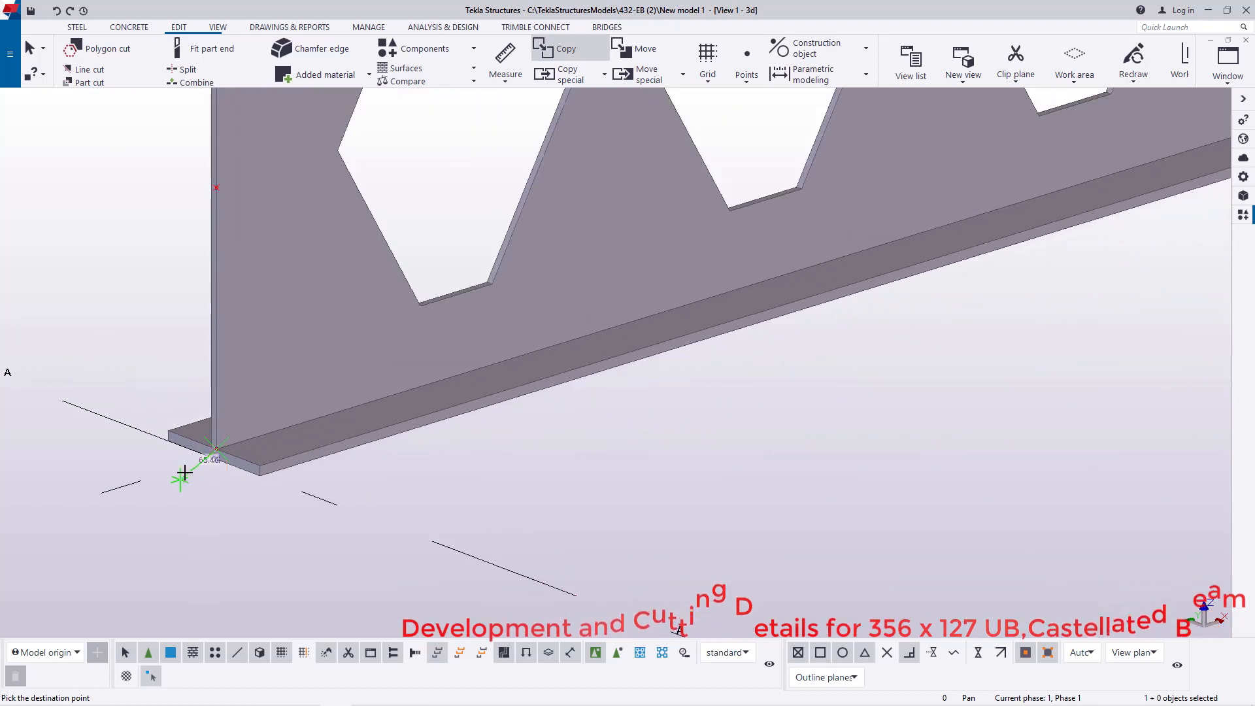
pyautogui.scroll(-5, 182, 463)
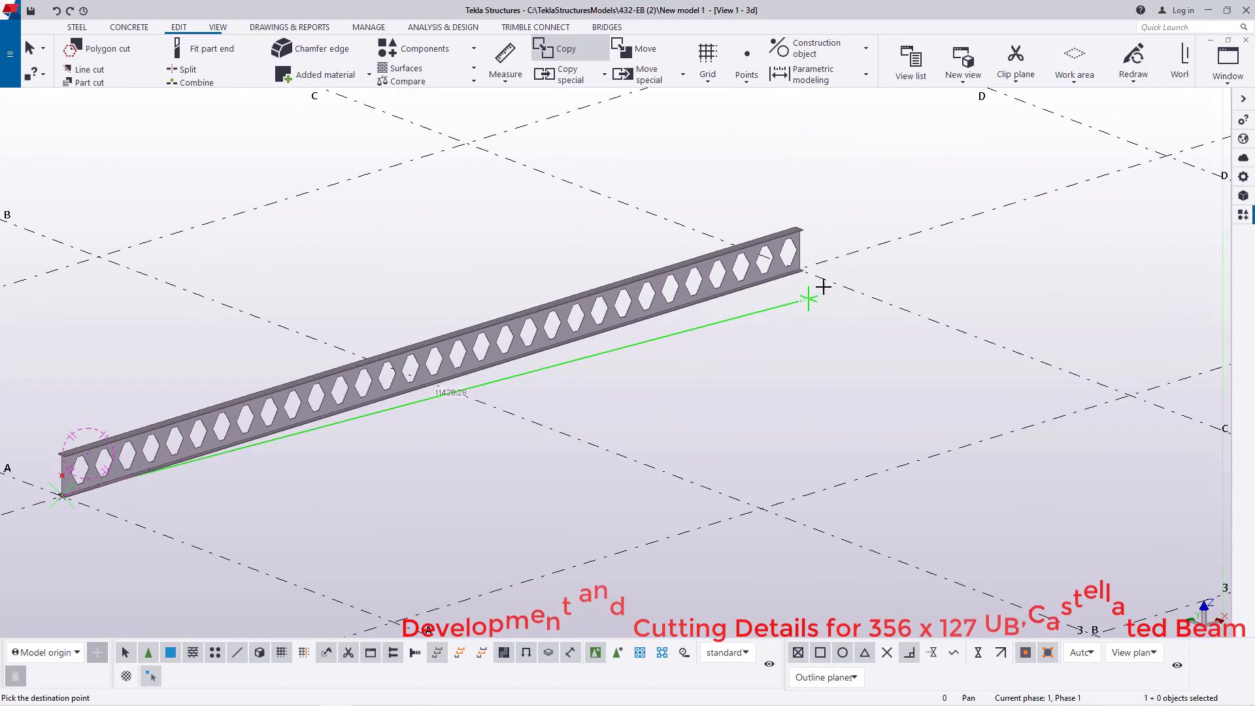
pyautogui.scroll(5, 782, 252)
pyautogui.scroll(10, 782, 253)
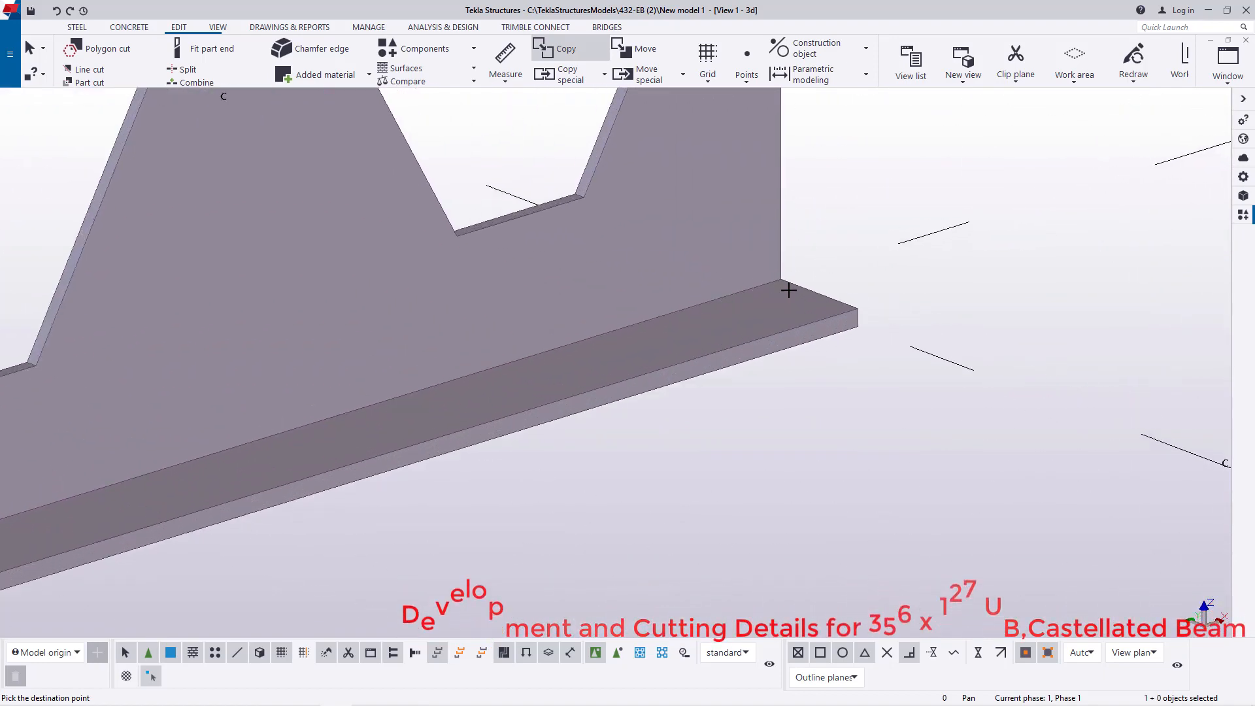
pyautogui.scroll(2, 792, 289)
pyautogui.rightClick(847, 220)
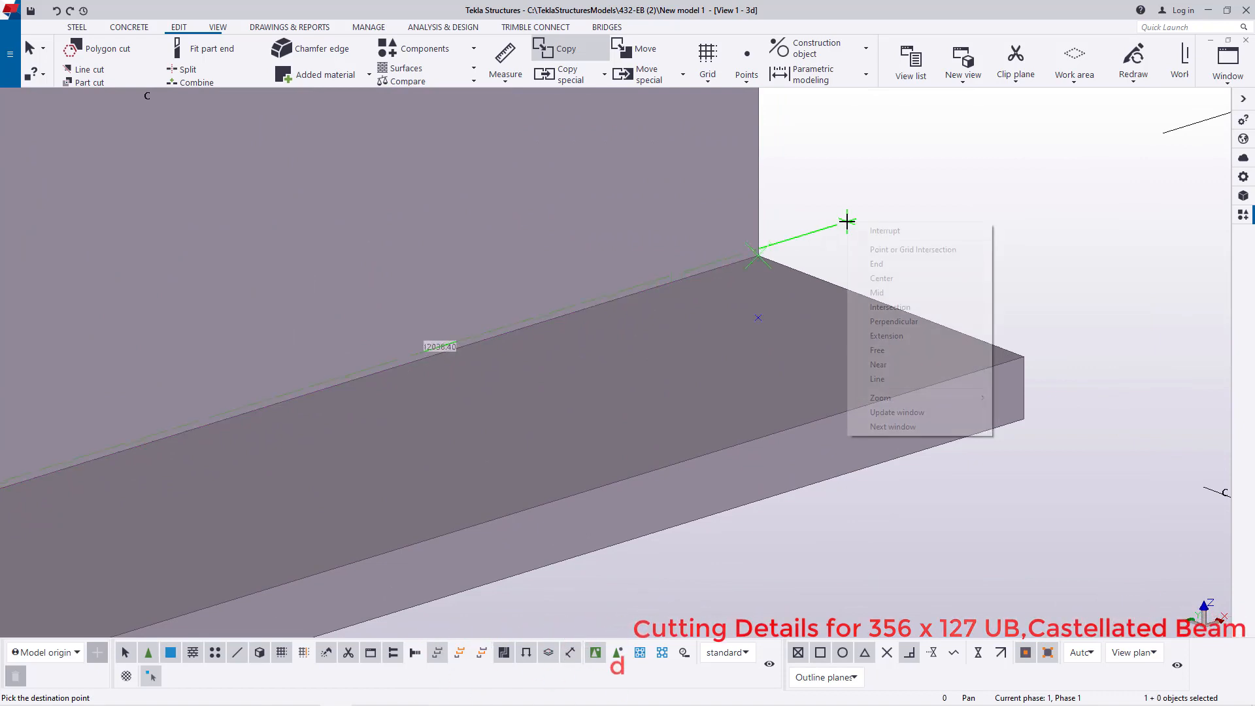
pyautogui.click(886, 231)
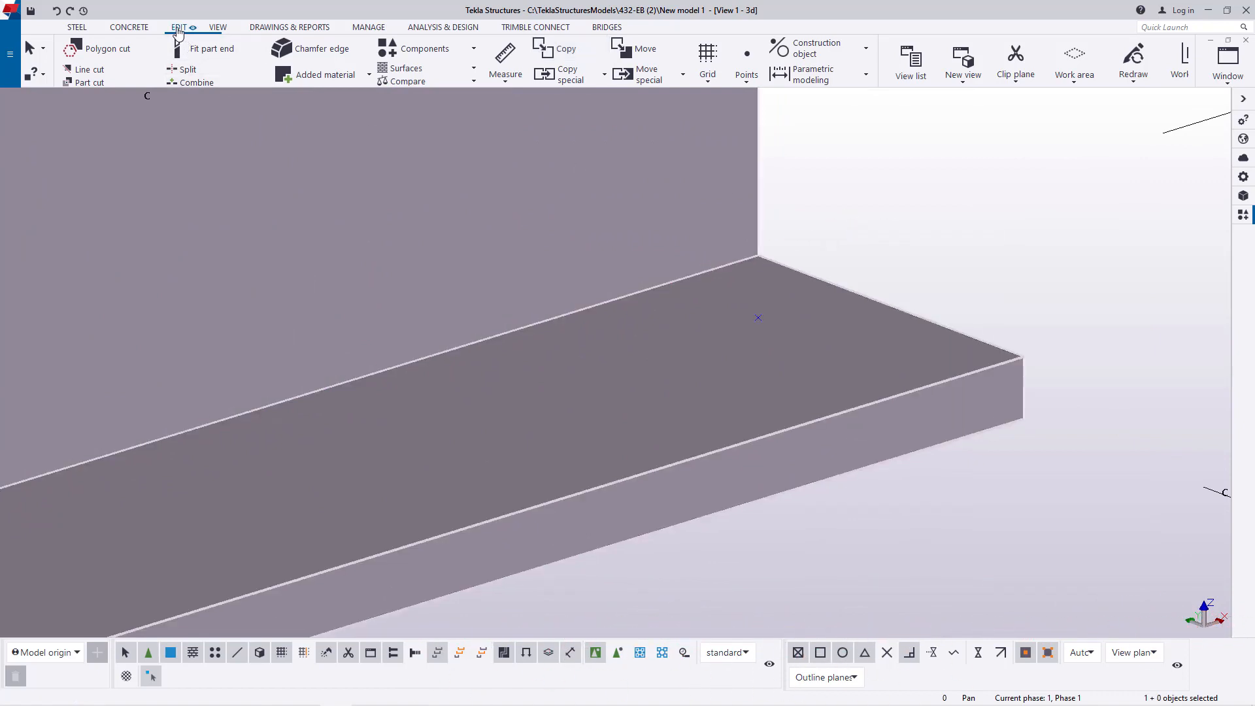
# - Begin a polygon cut on the beam, with its first edge running 267 mm up from the far-end underside point to mid-web
pyautogui.click(108, 47)
pyautogui.scroll(3, 752, 327)
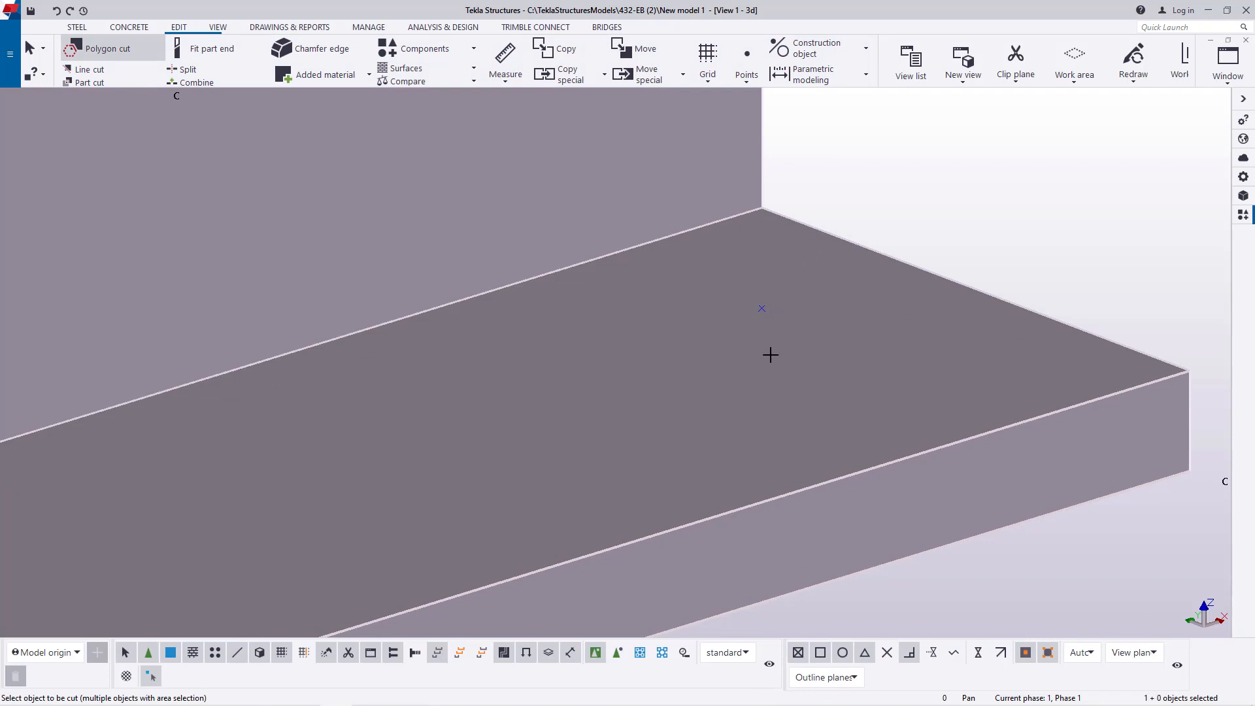
pyautogui.scroll(-4, 861, 398)
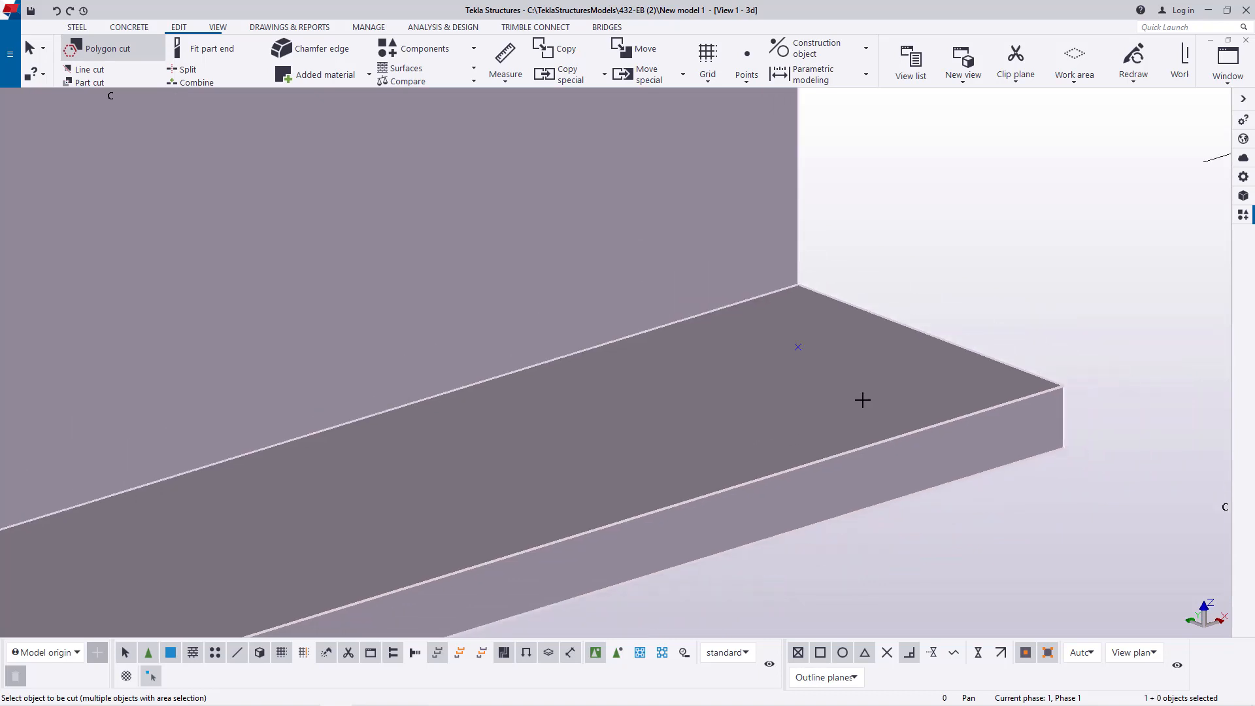
pyautogui.click(746, 275)
pyautogui.scroll(5, 841, 383)
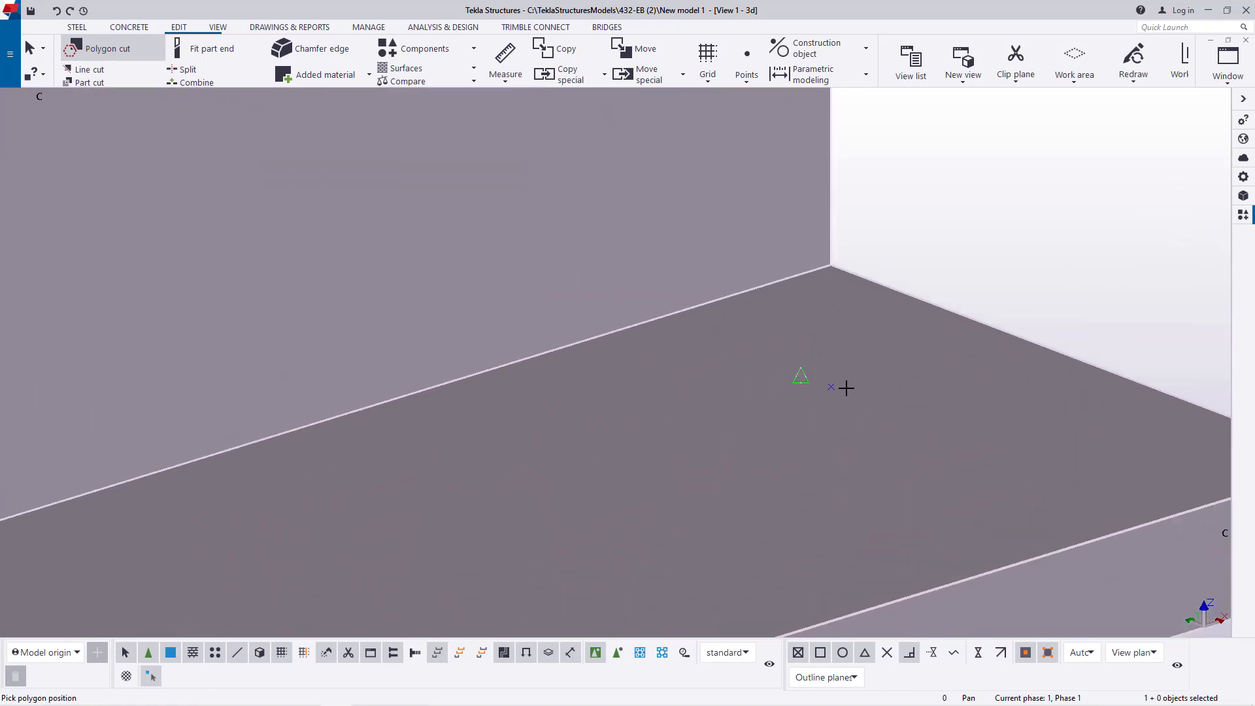
pyautogui.scroll(-6, 806, 458)
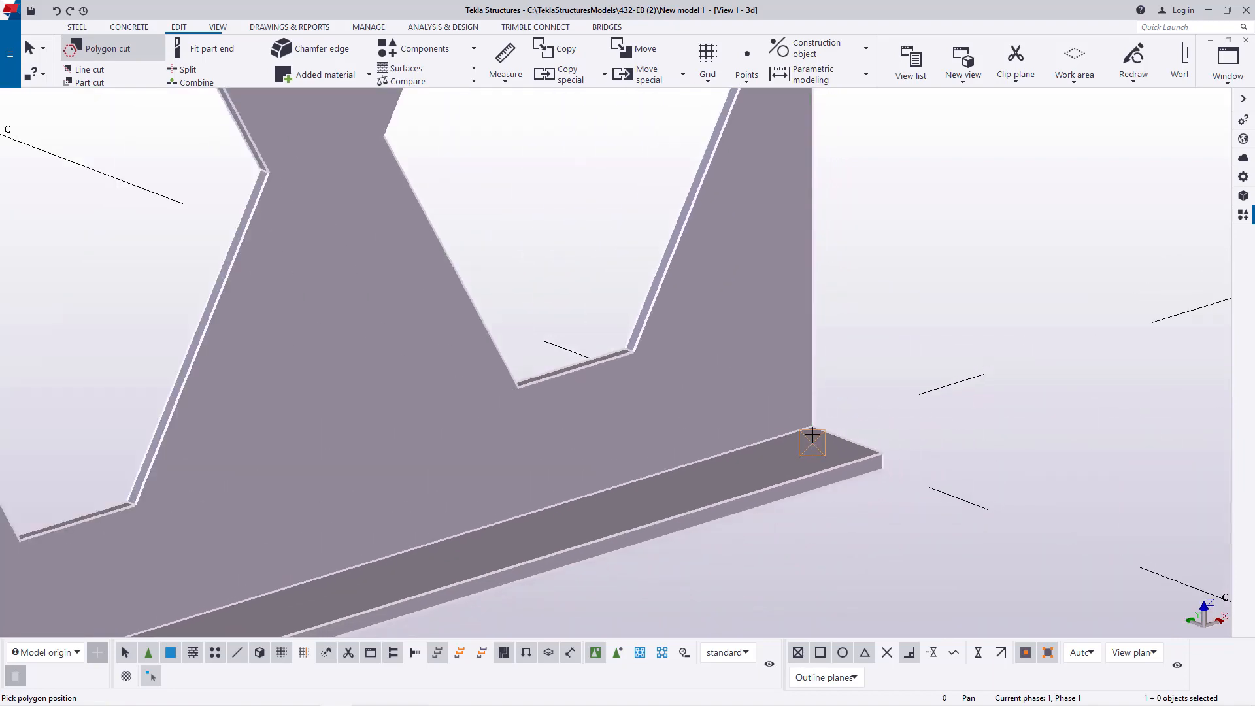
pyautogui.scroll(6, 817, 143)
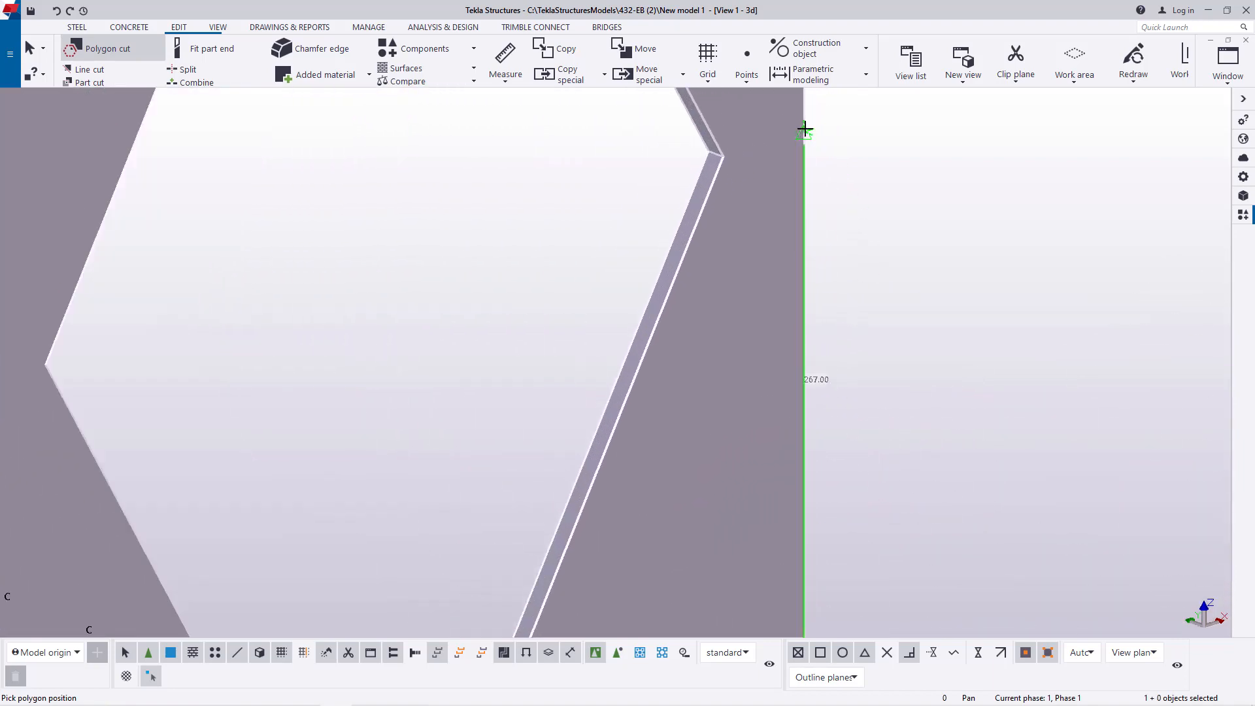
pyautogui.click(804, 127)
# - Continue the cut polygon 12000 mm along mid-height to the grid A end, and 267 mm down to the underside point
pyautogui.scroll(-4, 1000, 219)
pyautogui.scroll(-8, 1003, 219)
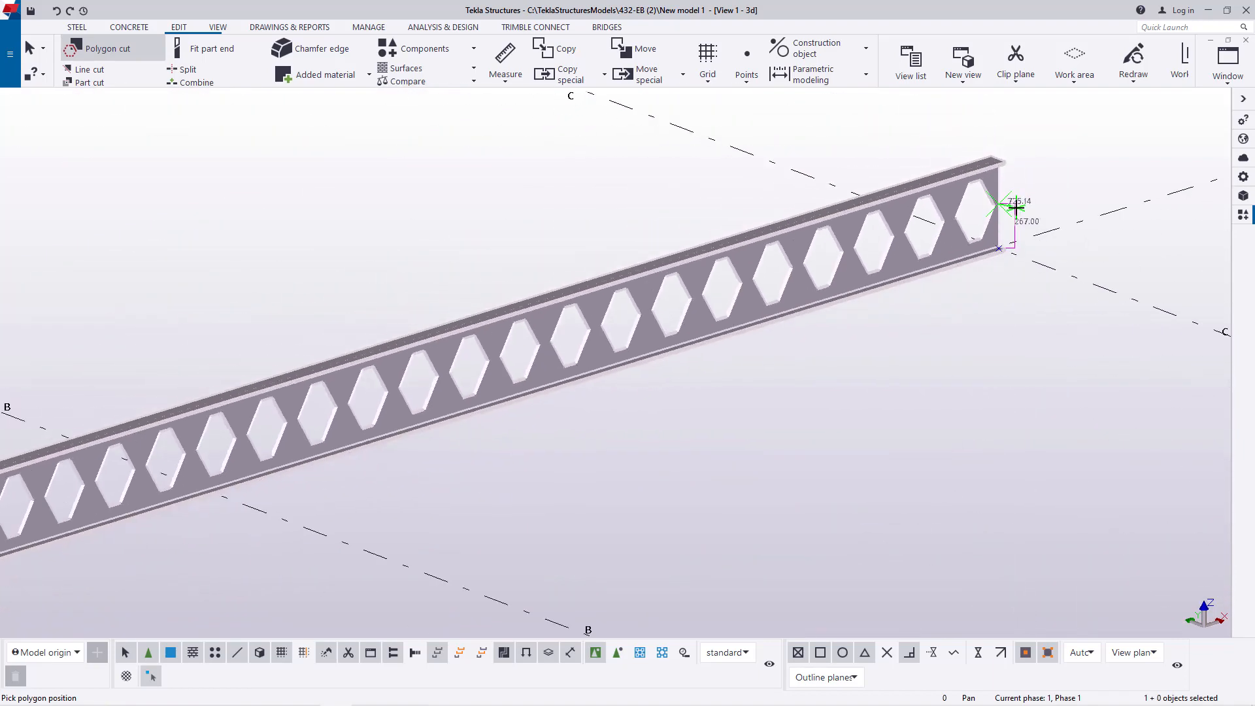
pyautogui.scroll(10, 549, 347)
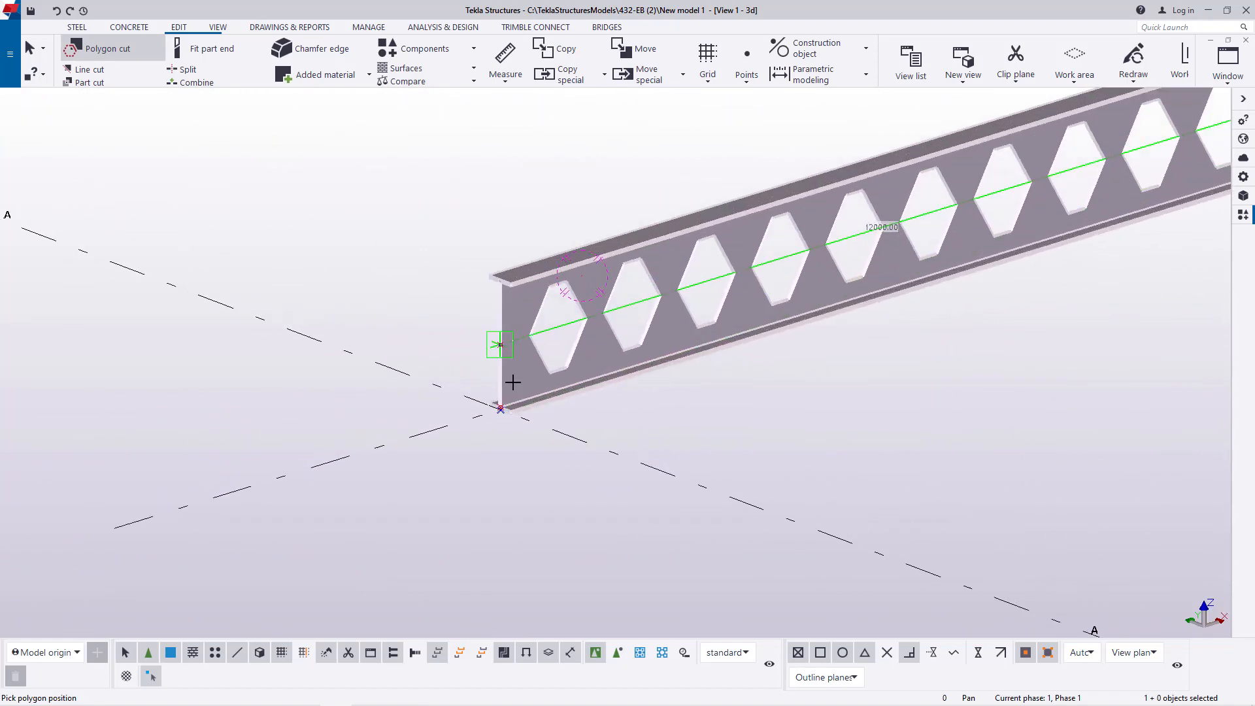
pyautogui.scroll(5, 510, 316)
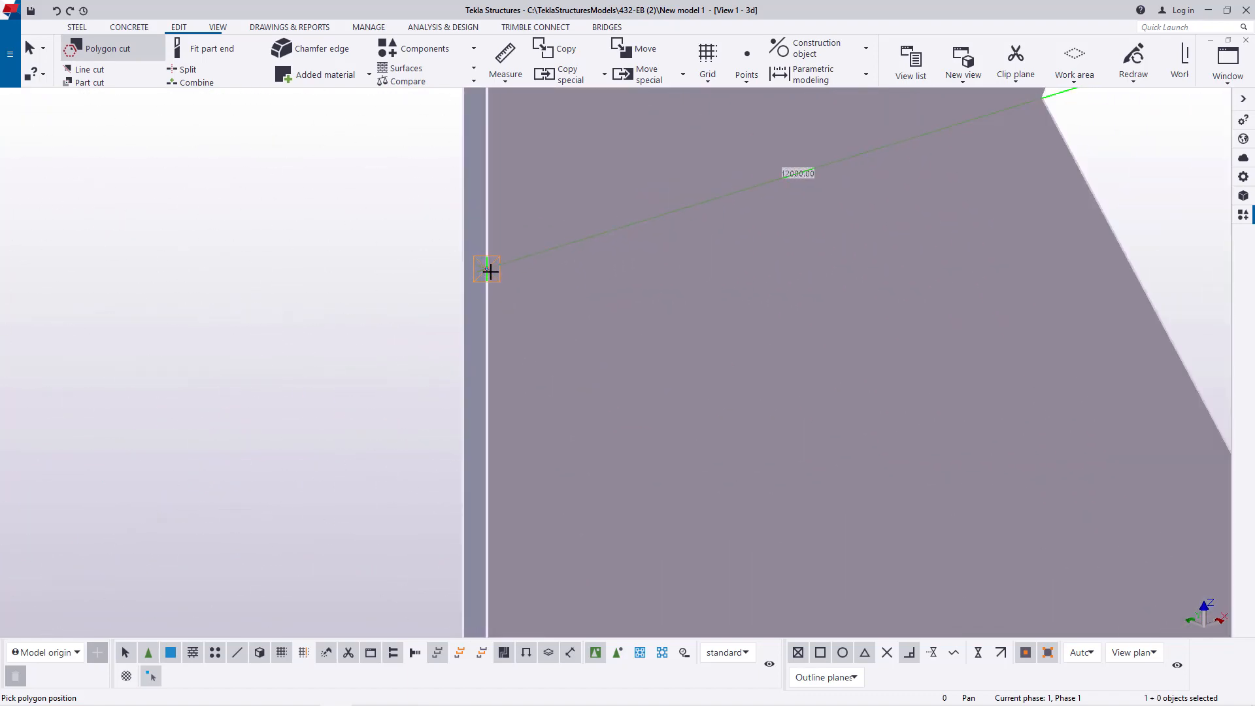
pyautogui.scroll(-6, 492, 277)
pyautogui.scroll(5, 530, 405)
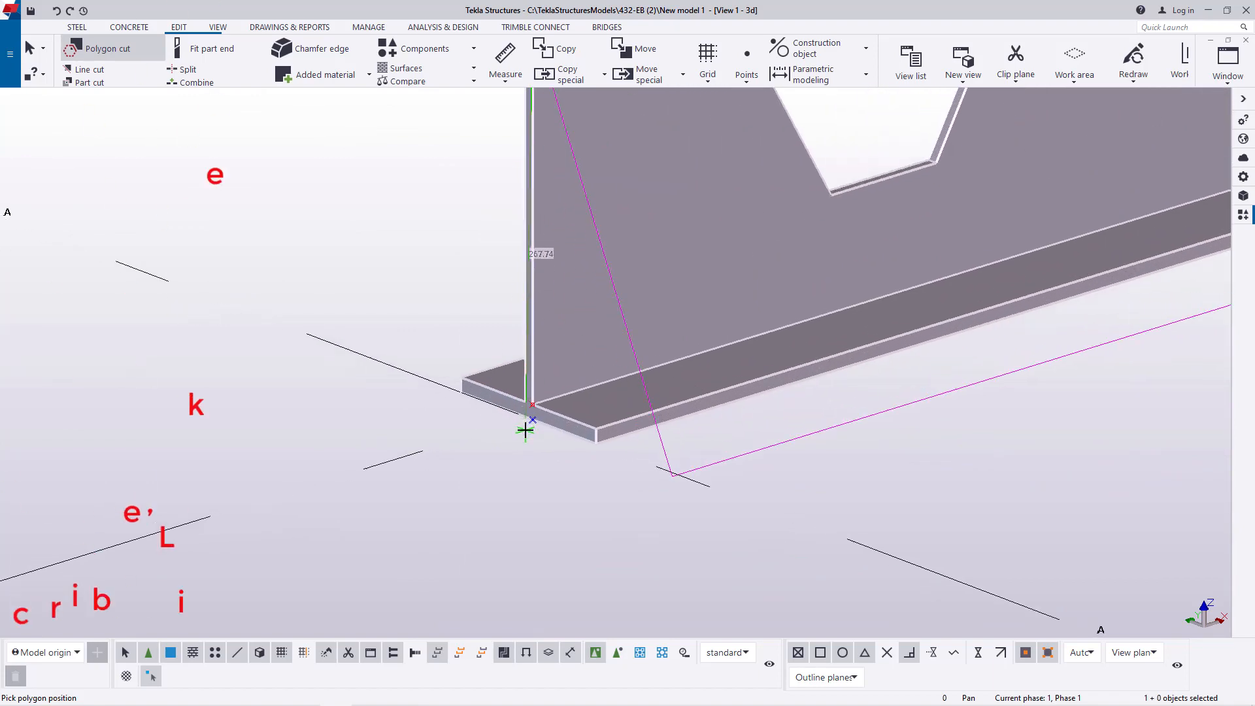
pyautogui.scroll(-2, 528, 404)
pyautogui.scroll(-3, 246, 472)
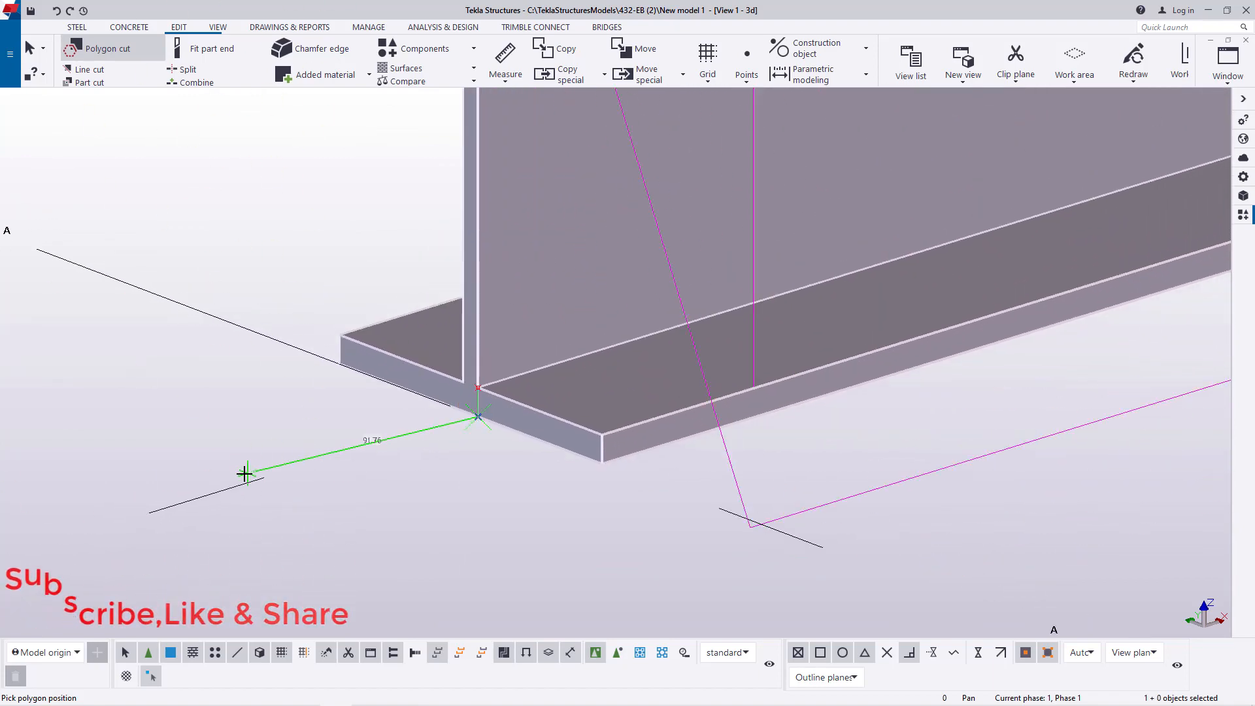
# - Close the cut polygon at the far-end underside point to remove the beam's lower half, and end the command
pyautogui.scroll(-8, 242, 477)
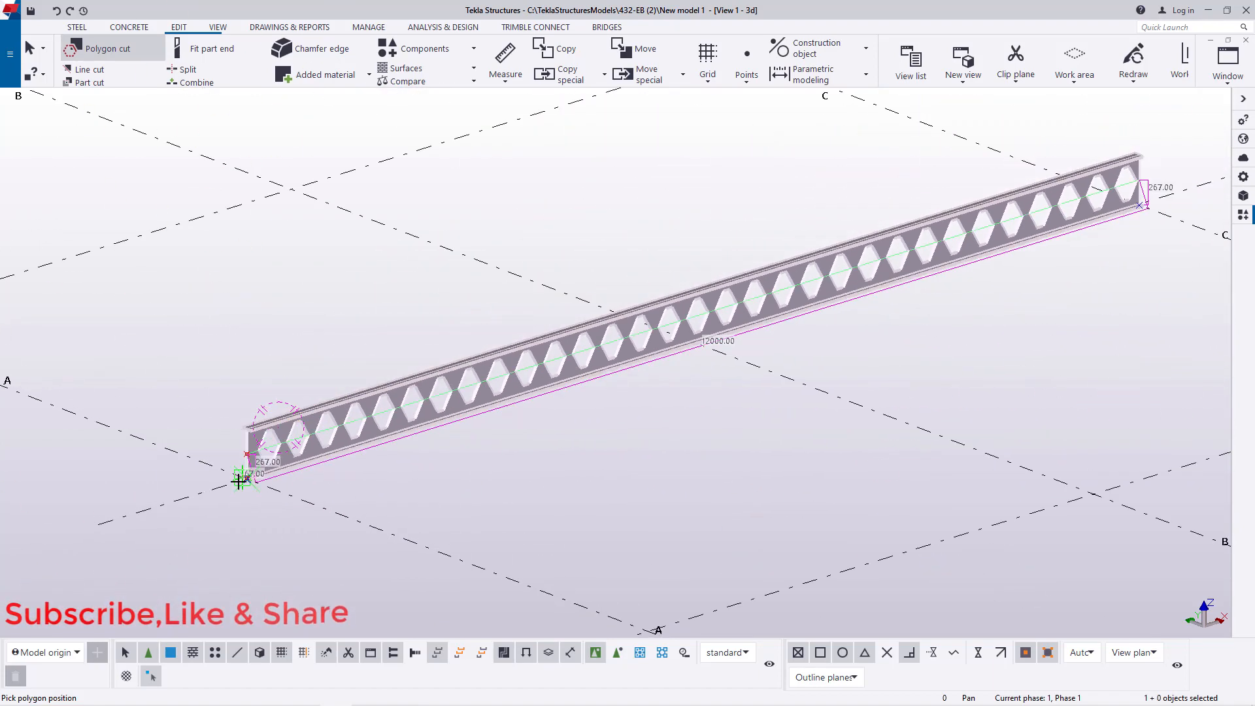
pyautogui.scroll(8, 827, 319)
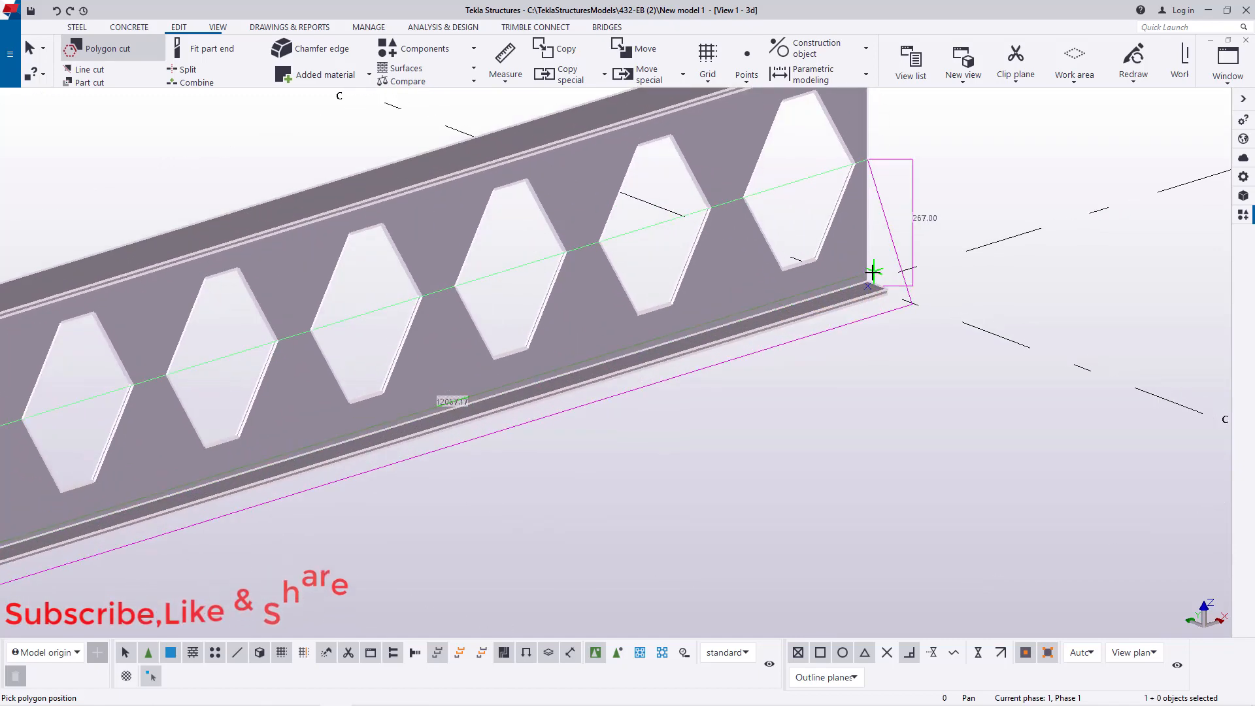
pyautogui.scroll(6, 866, 289)
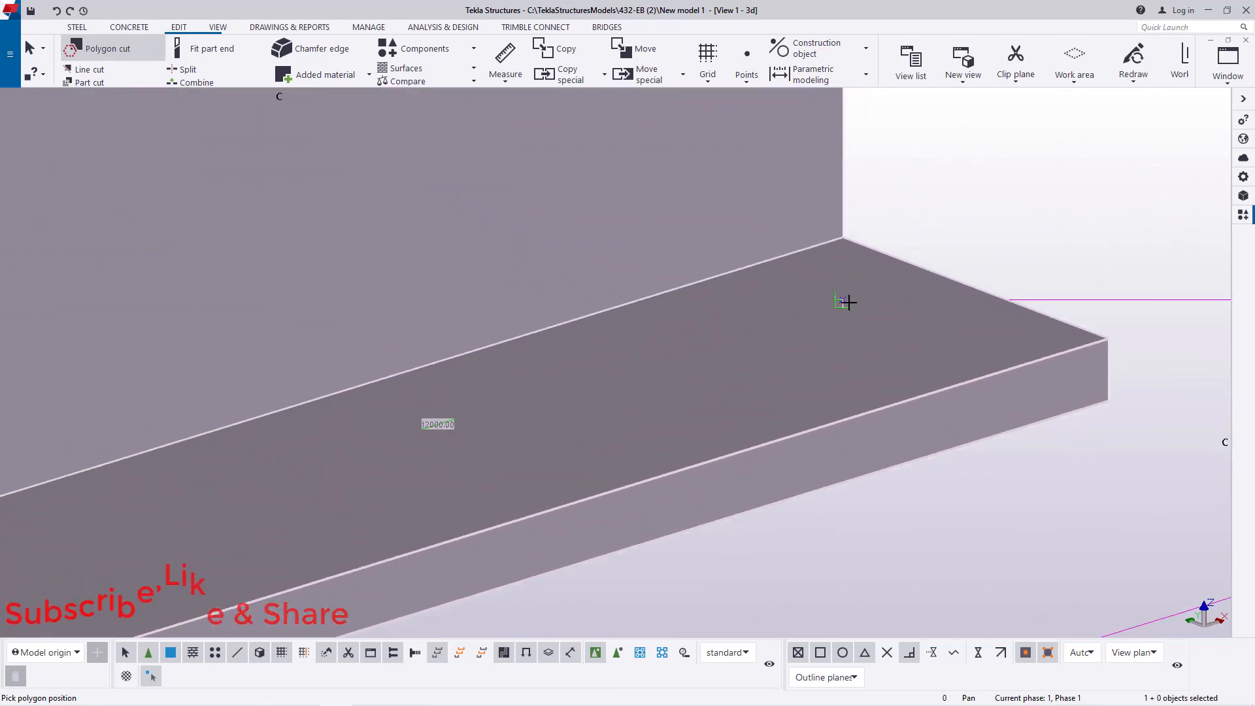
pyautogui.click(844, 300)
pyautogui.rightClick(908, 226)
pyautogui.click(928, 233)
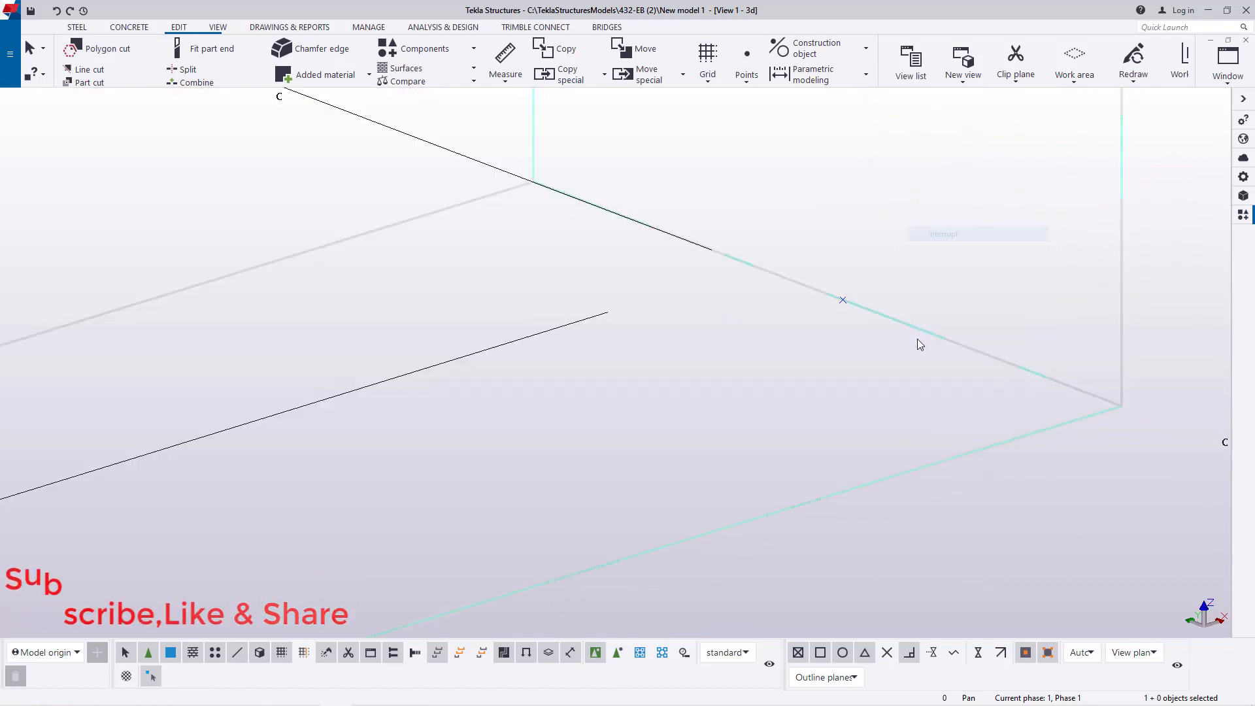
# - Inspect the remaining upper half at both beam ends, including the cut edge of the web at the grid A end
pyautogui.scroll(-4, 942, 346)
pyautogui.scroll(-10, 943, 346)
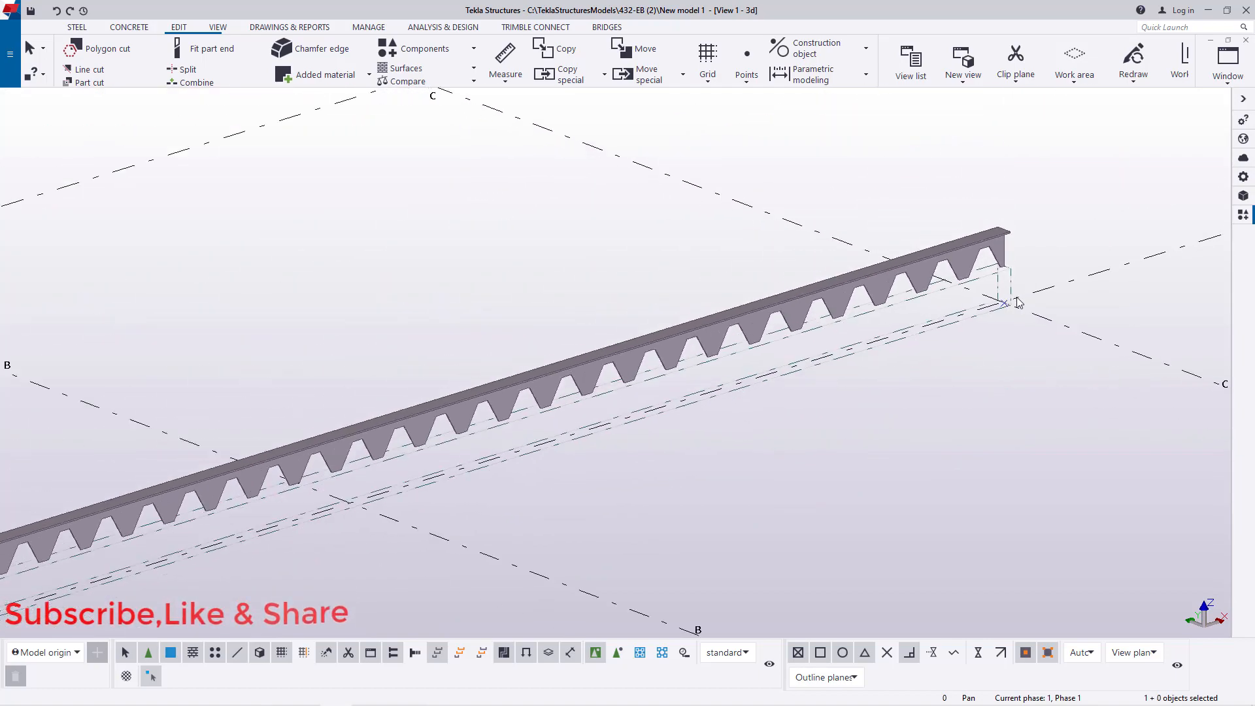
pyautogui.scroll(-2, 1022, 293)
pyautogui.scroll(8, 689, 401)
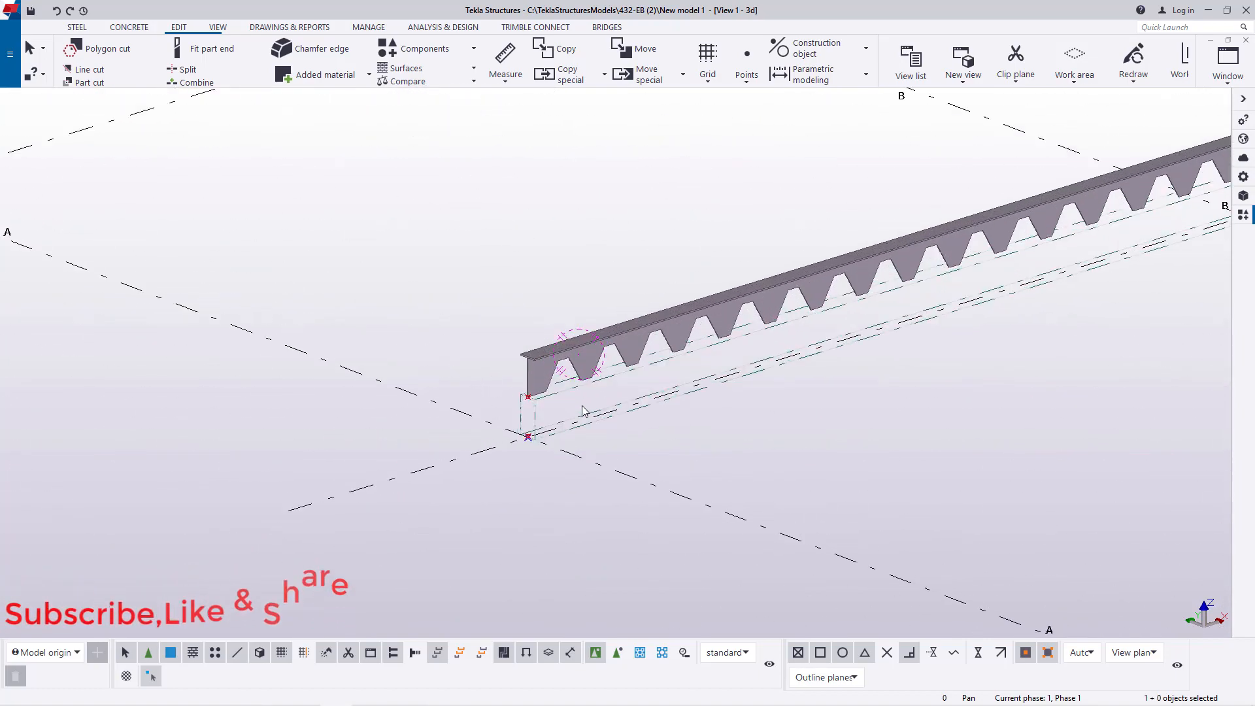
pyautogui.scroll(2, 523, 415)
pyautogui.scroll(3, 496, 378)
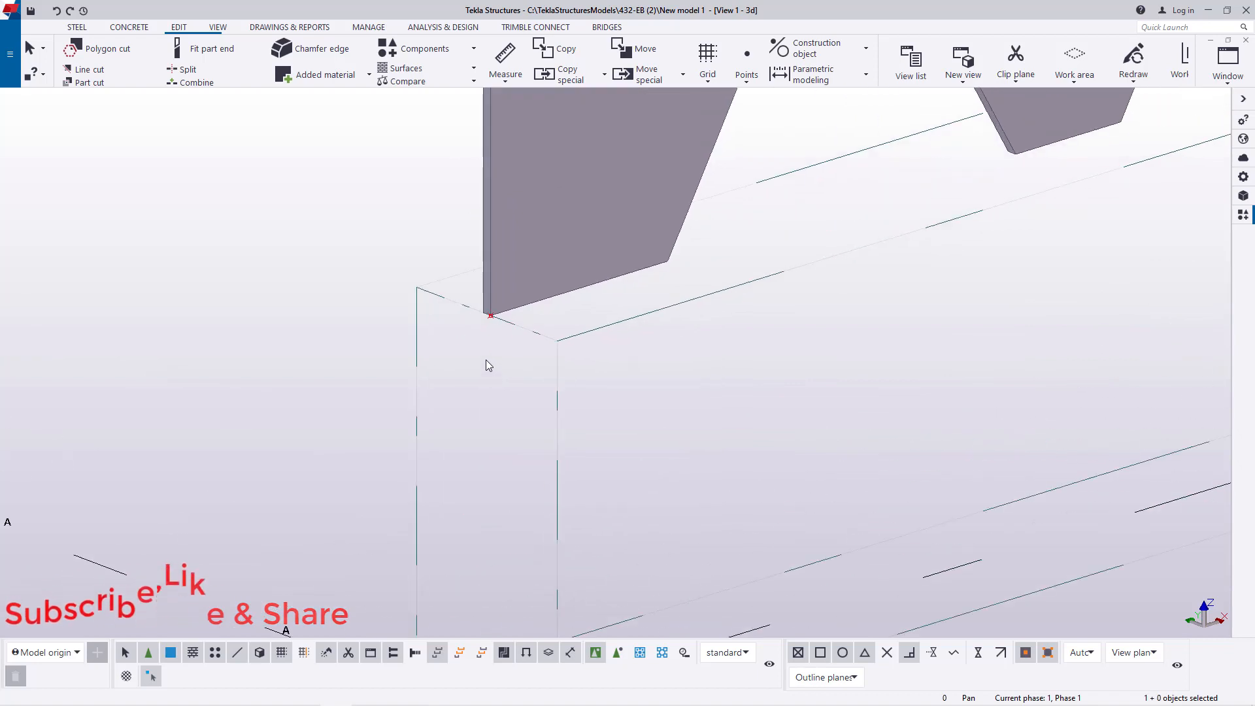
# - Clear the selection and redraw the view to remove the leftover polygon cut outlines around the remaining half-beam
pyautogui.rightClick(187, 235)
pyautogui.click(288, 187)
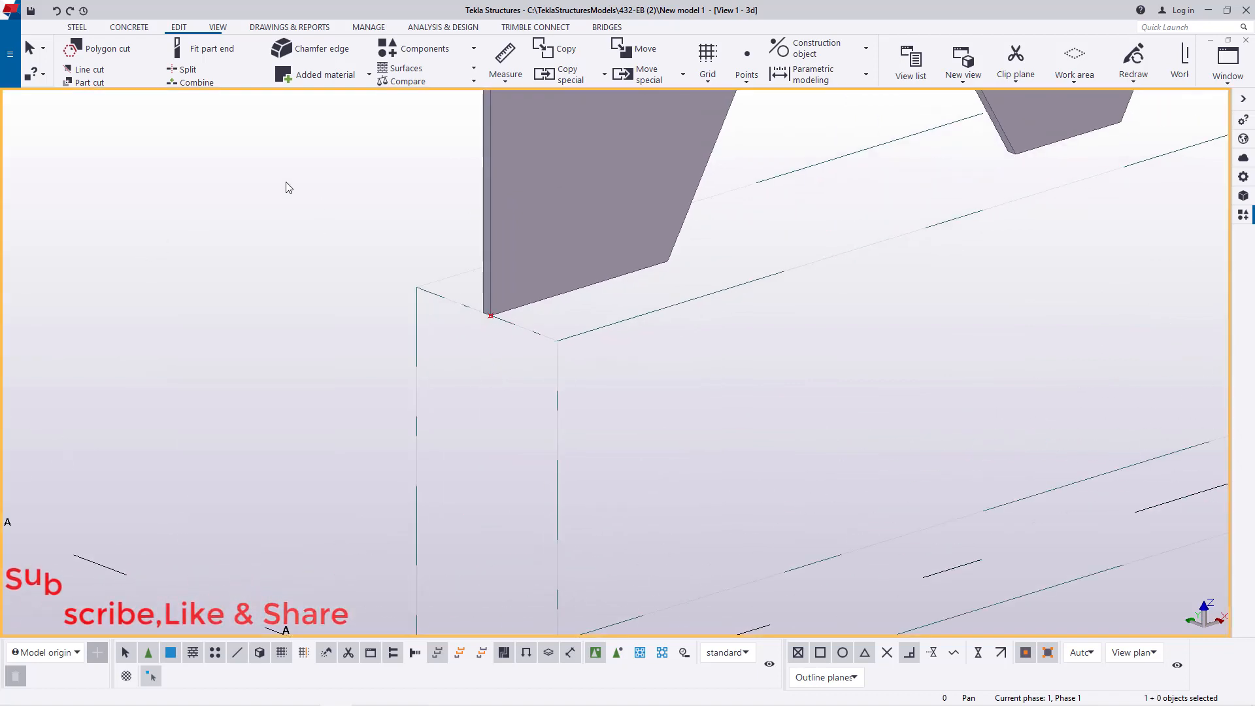
pyautogui.rightClick(287, 185)
pyautogui.click(332, 256)
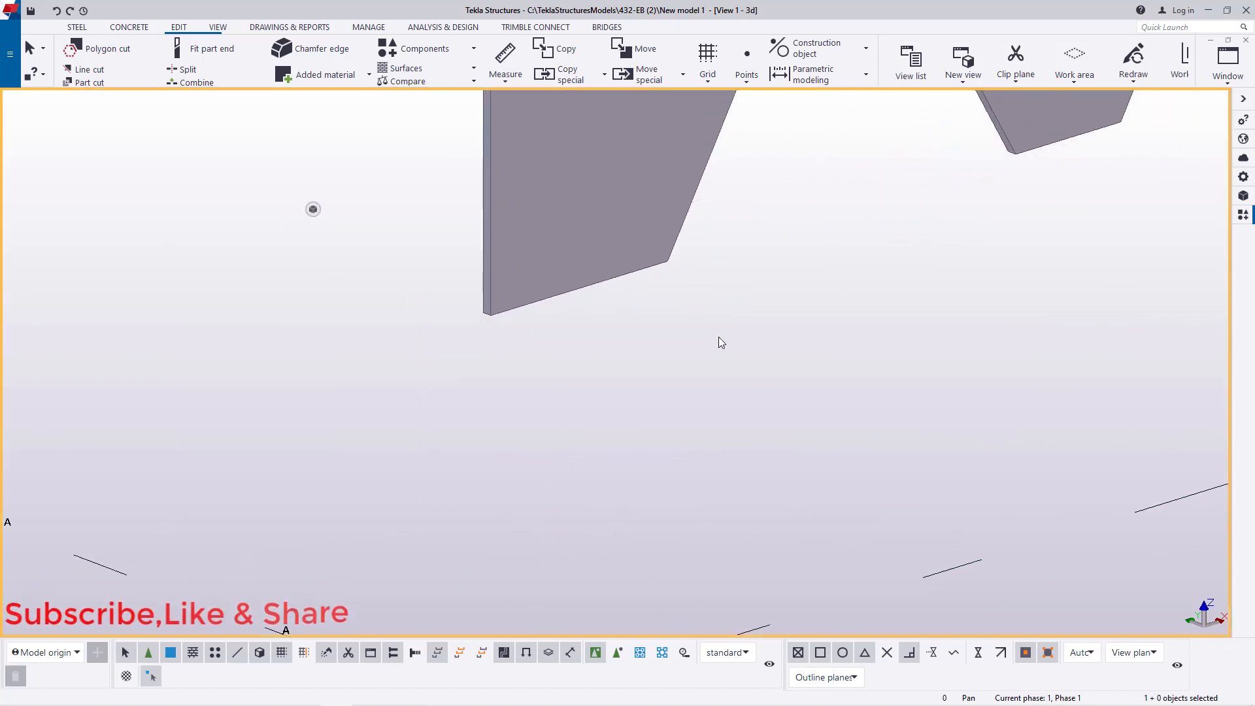
# - Copy the half-beam linearly once, with dX 0, dY 0 and dZ 1000 mm, and end the copy command
pyautogui.scroll(-4, 433, 475)
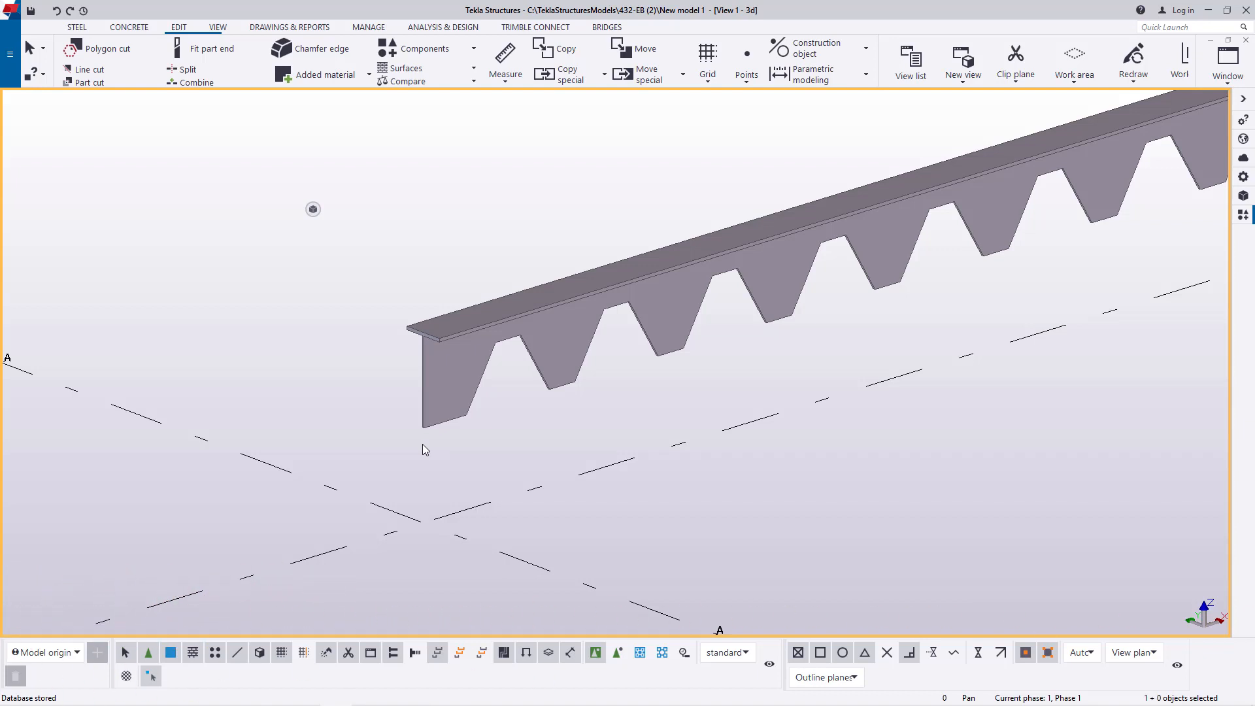
pyautogui.scroll(5, 452, 354)
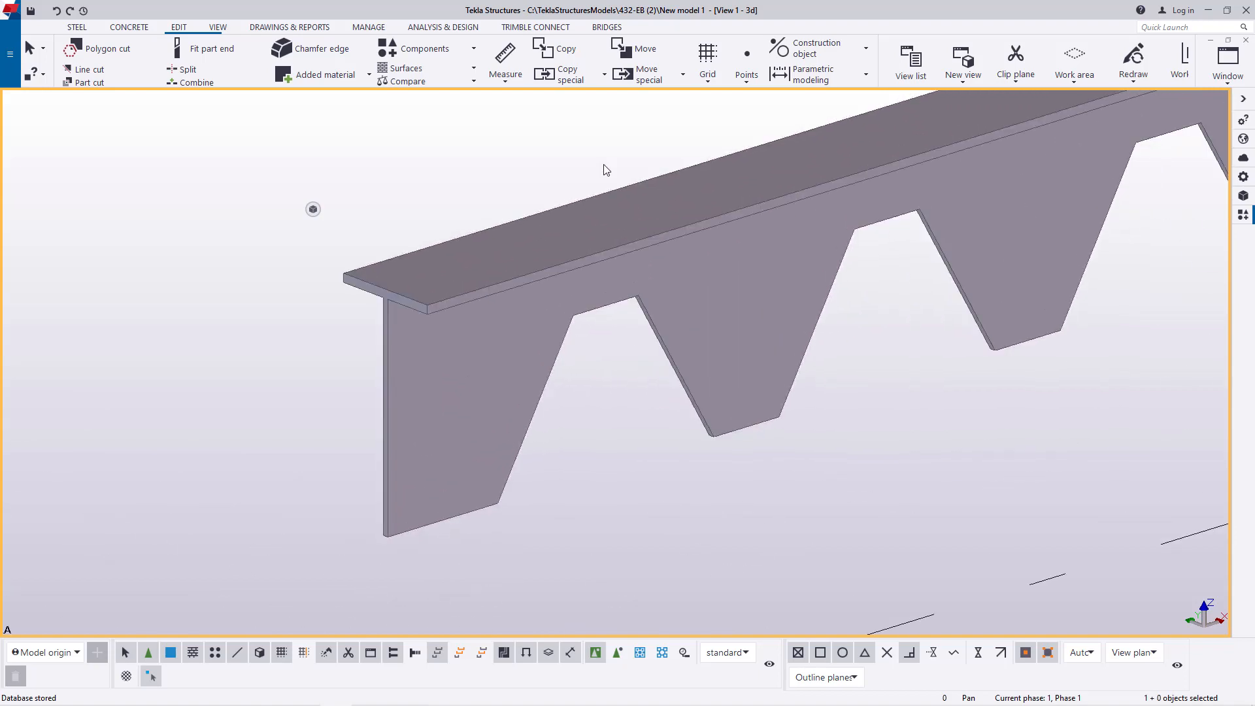
pyautogui.scroll(-6, 483, 401)
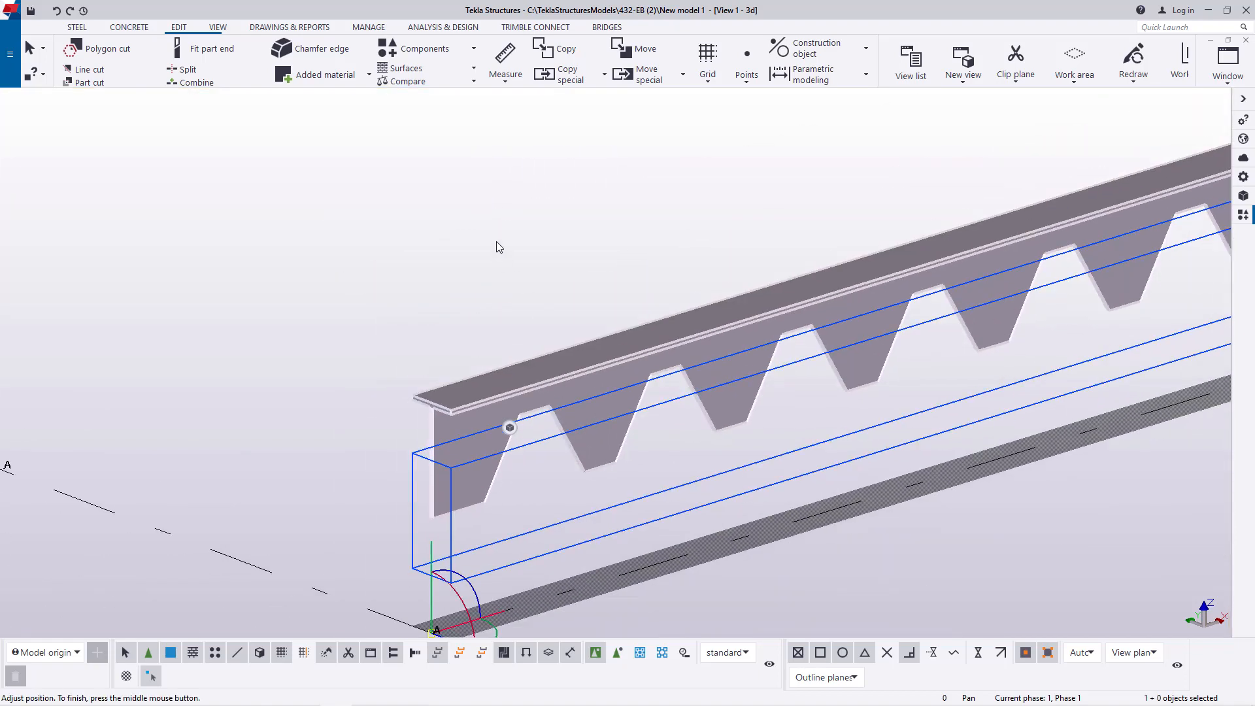
pyautogui.rightClick(497, 242)
pyautogui.moveTo(589, 316)
pyautogui.click(704, 316)
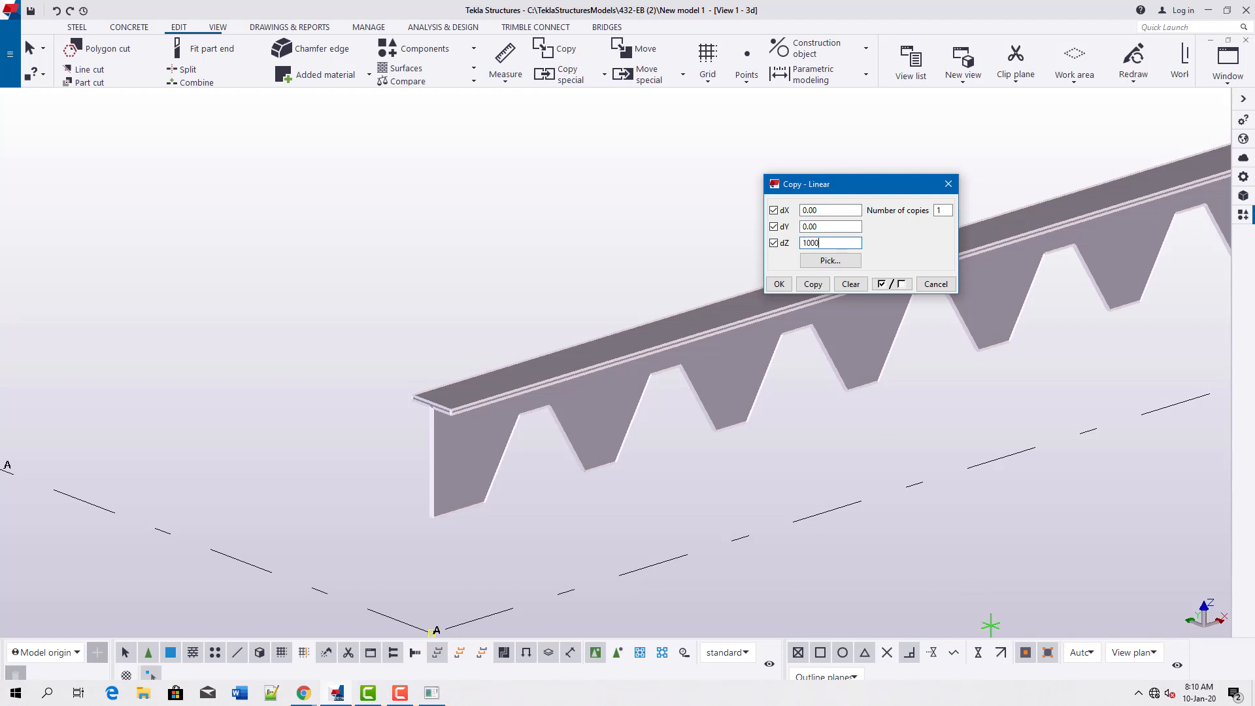
pyautogui.click(814, 284)
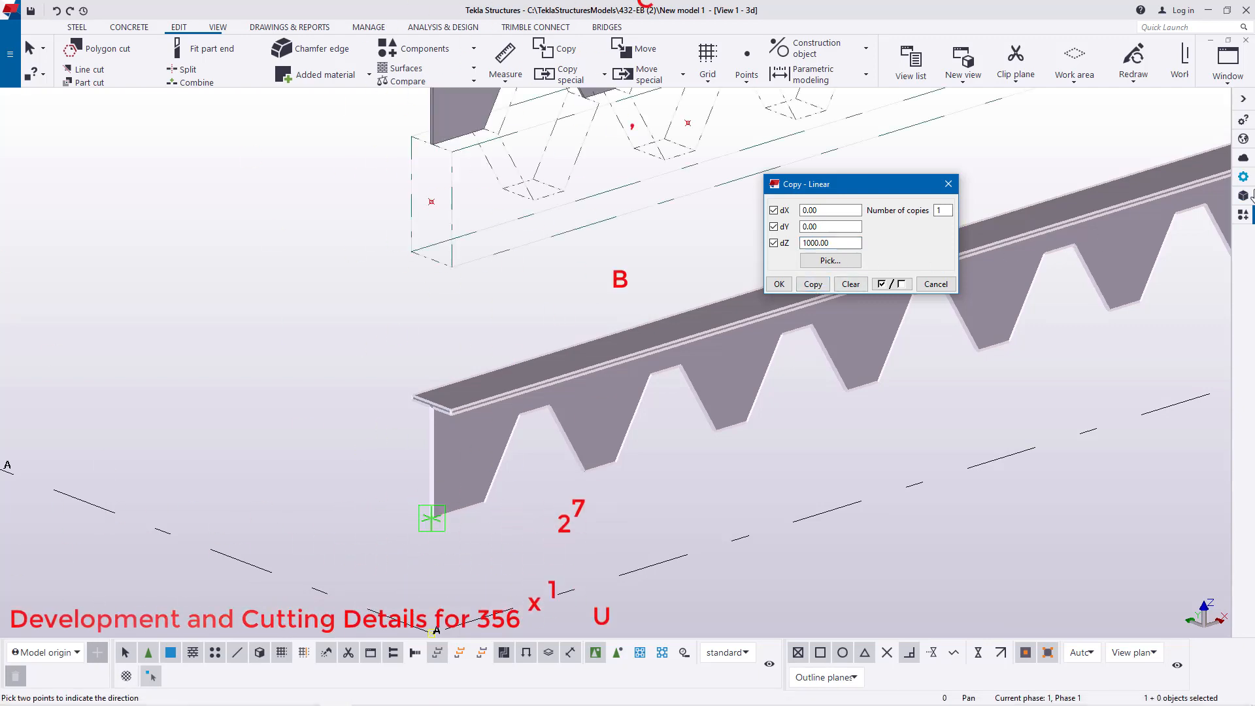
pyautogui.rightClick(632, 248)
pyautogui.click(655, 256)
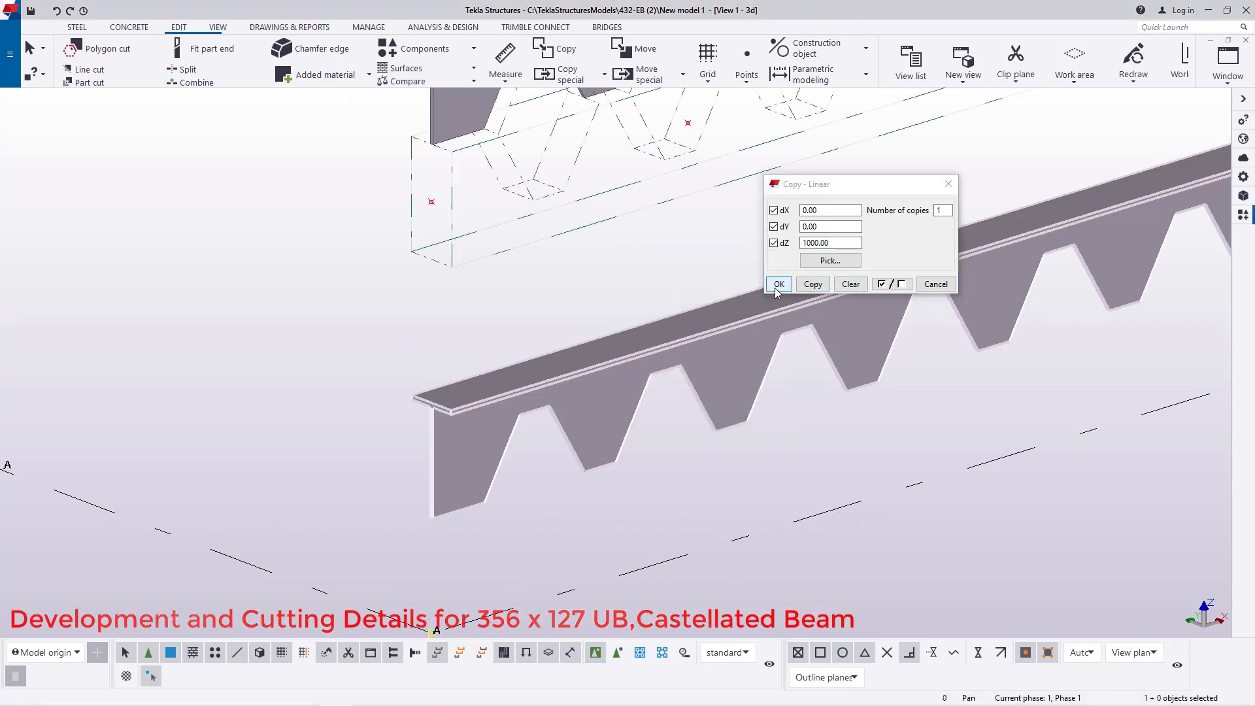
pyautogui.click(775, 287)
# - Redraw the view to clear the cut outlines around the raised copy, and bring its grid A end into view
pyautogui.scroll(-2, 654, 492)
pyautogui.rightClick(389, 289)
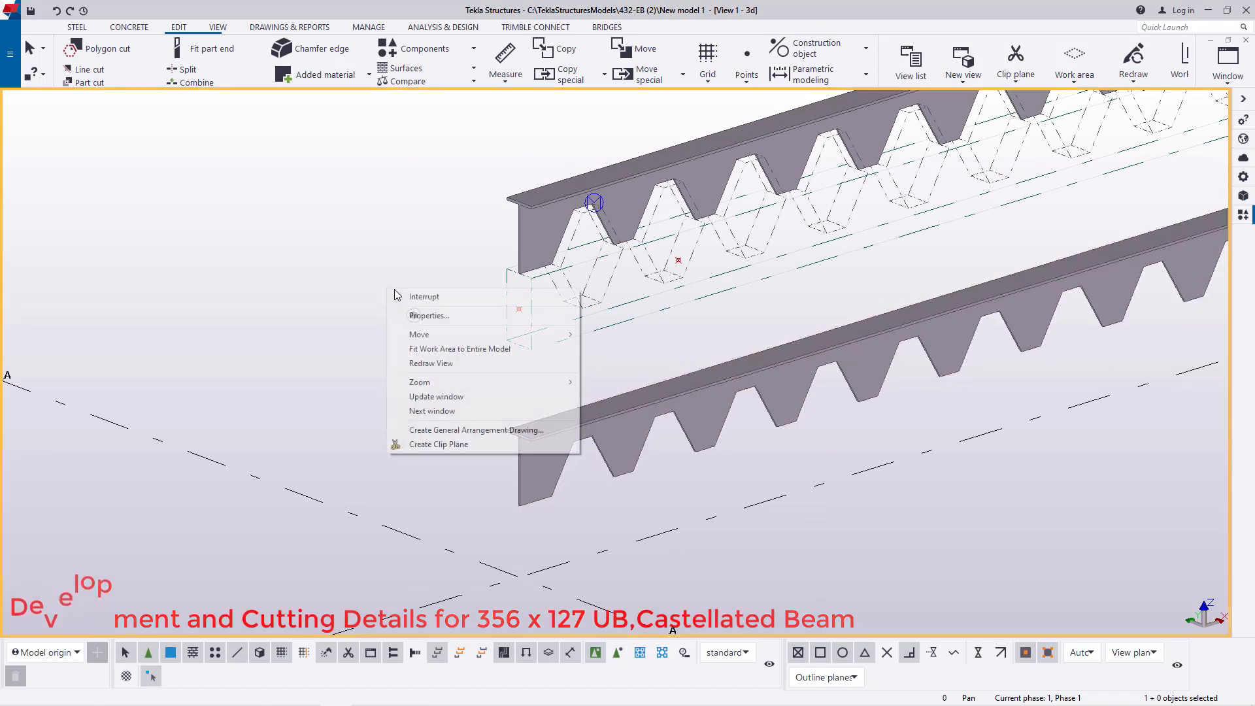
pyautogui.click(443, 363)
pyautogui.scroll(3, 582, 165)
pyautogui.moveTo(664, 143); pyautogui.dragTo(503, 382)
pyautogui.click(888, 332)
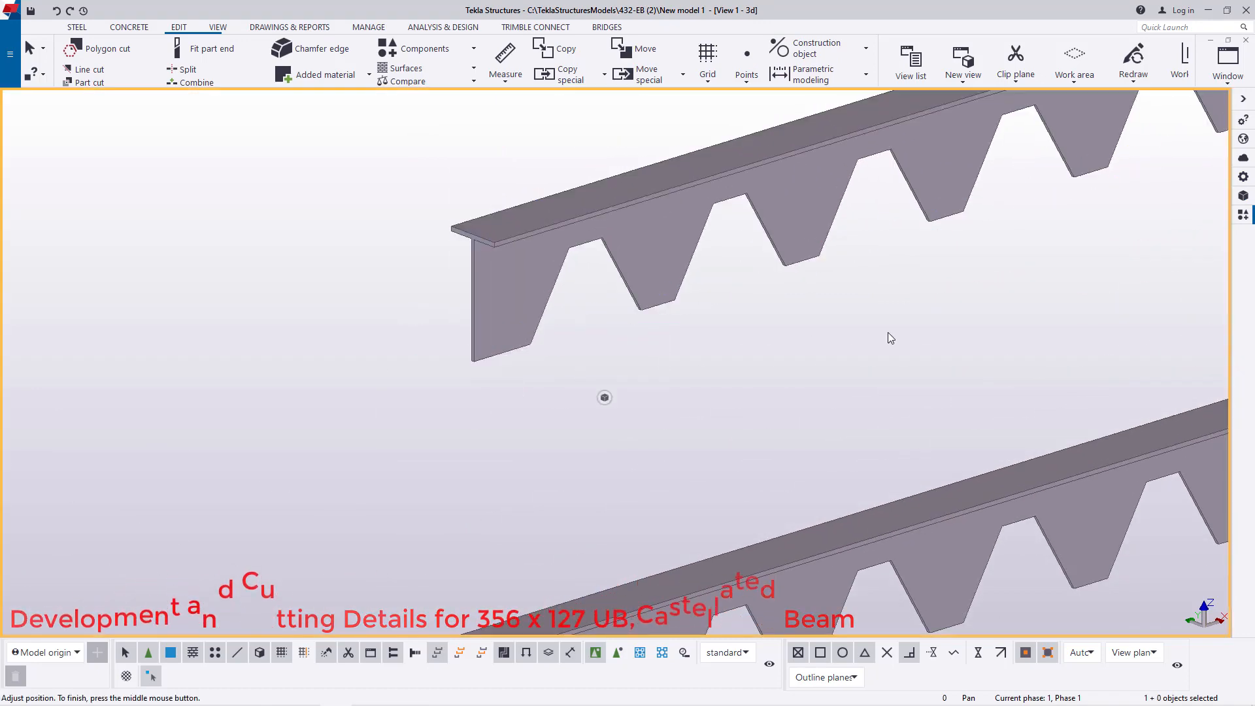
# - Set the work plane on the web face of the upper half-beam copy at its grid A end, using the work plane tool
pyautogui.click(218, 27)
pyautogui.click(371, 80)
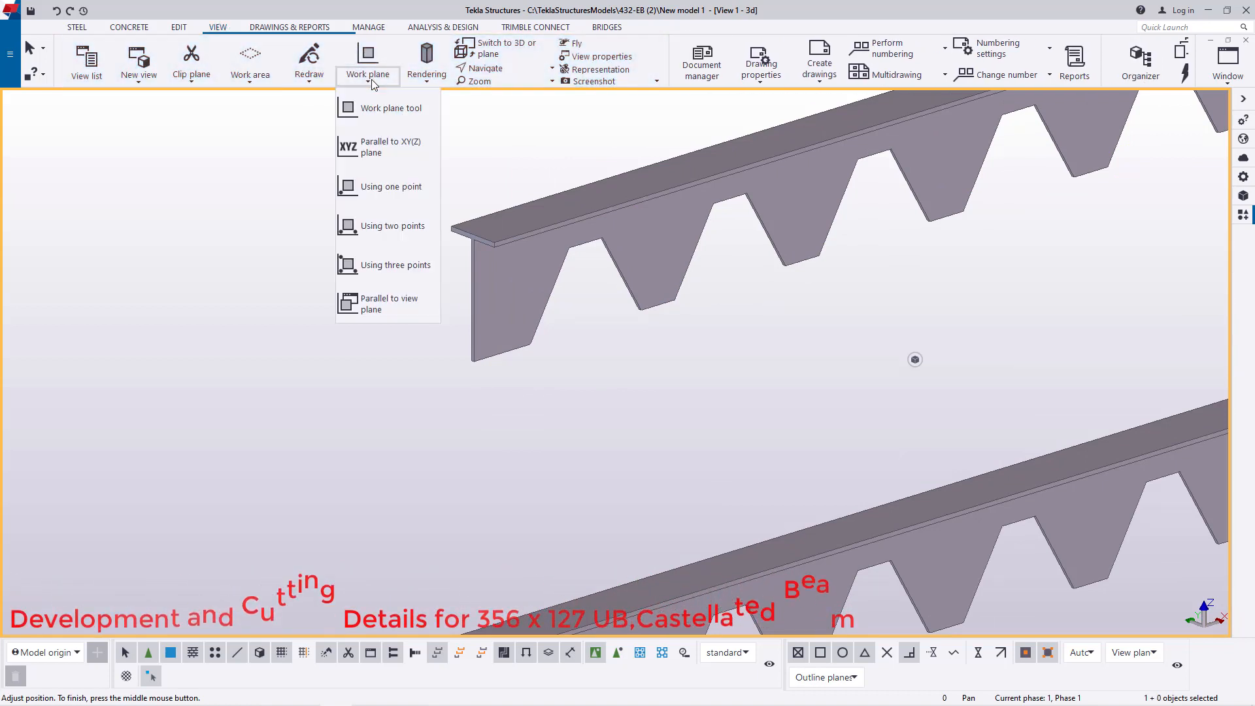
pyautogui.click(391, 108)
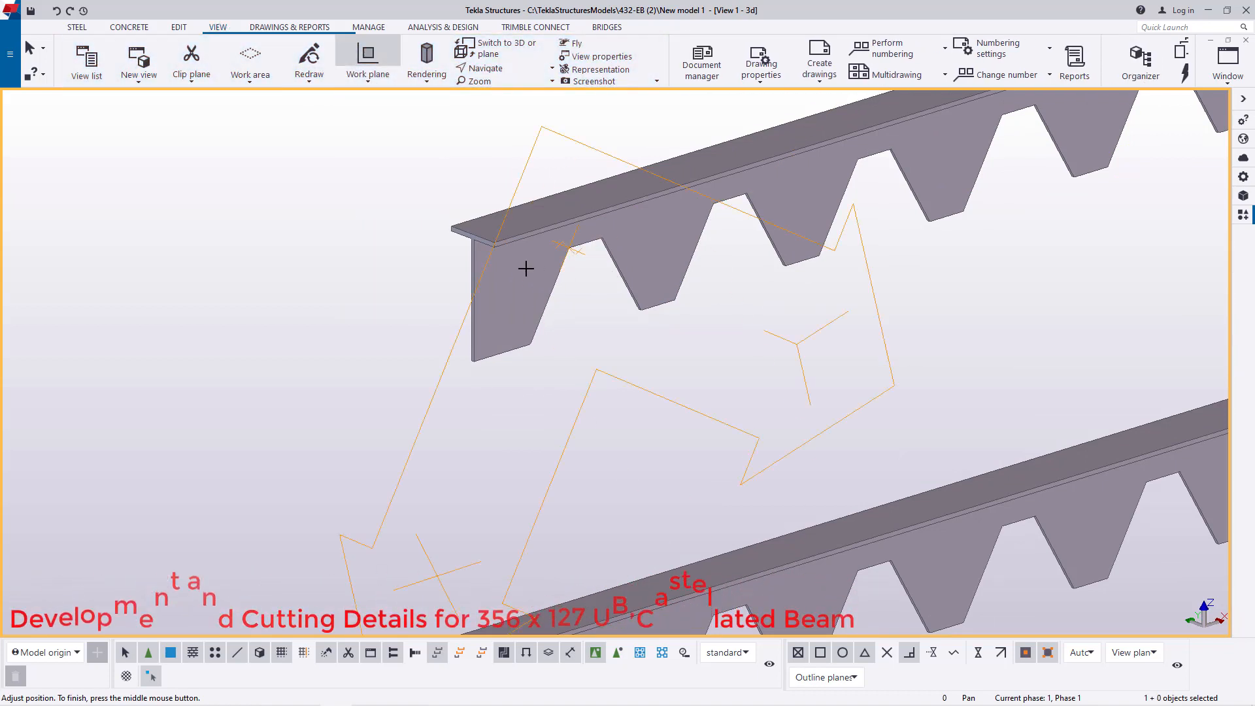
pyautogui.rightClick(465, 168)
pyautogui.click(510, 175)
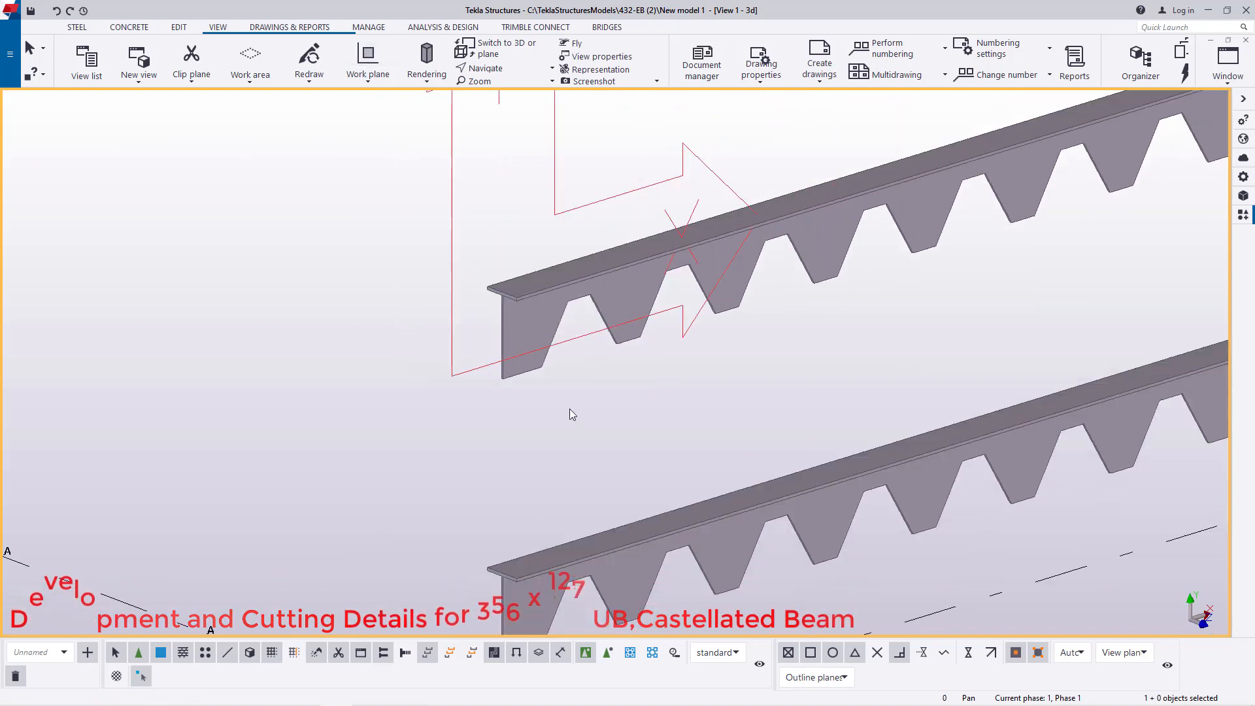
# - Start a special move rotation of the upper half-beam copy, set to 180 degrees around a line
pyautogui.click(603, 252)
pyautogui.rightClick(464, 188)
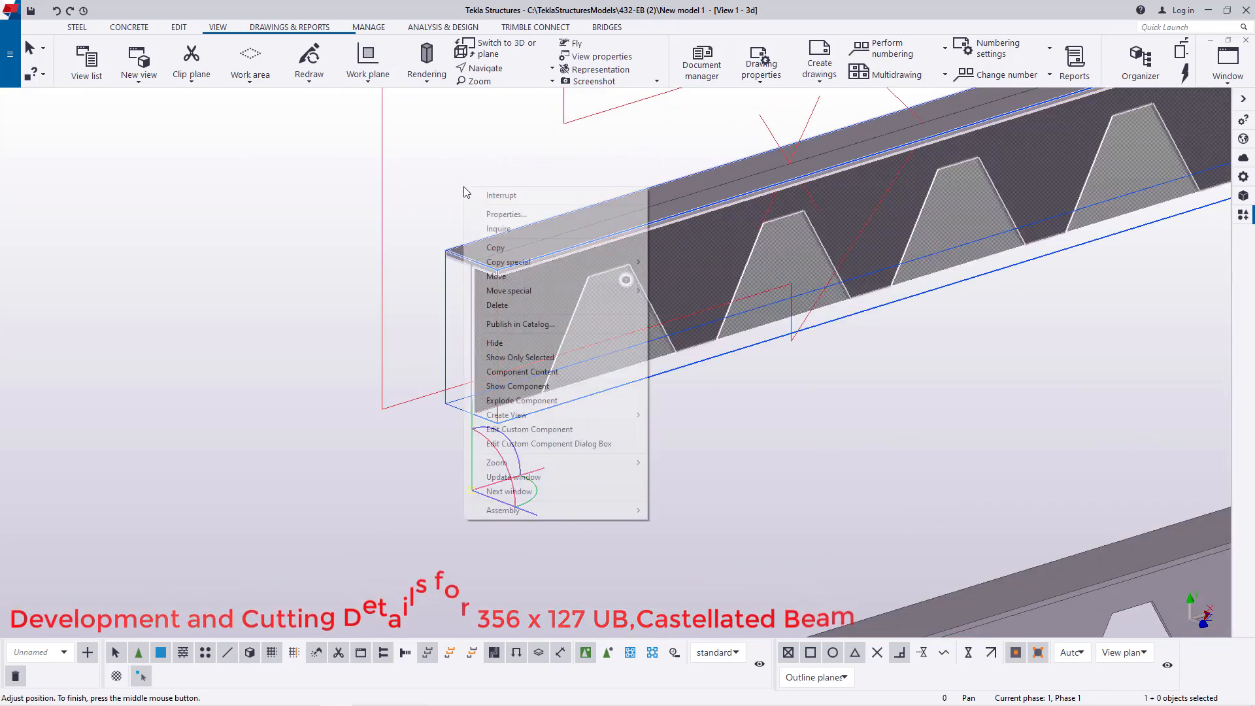
pyautogui.moveTo(527, 297)
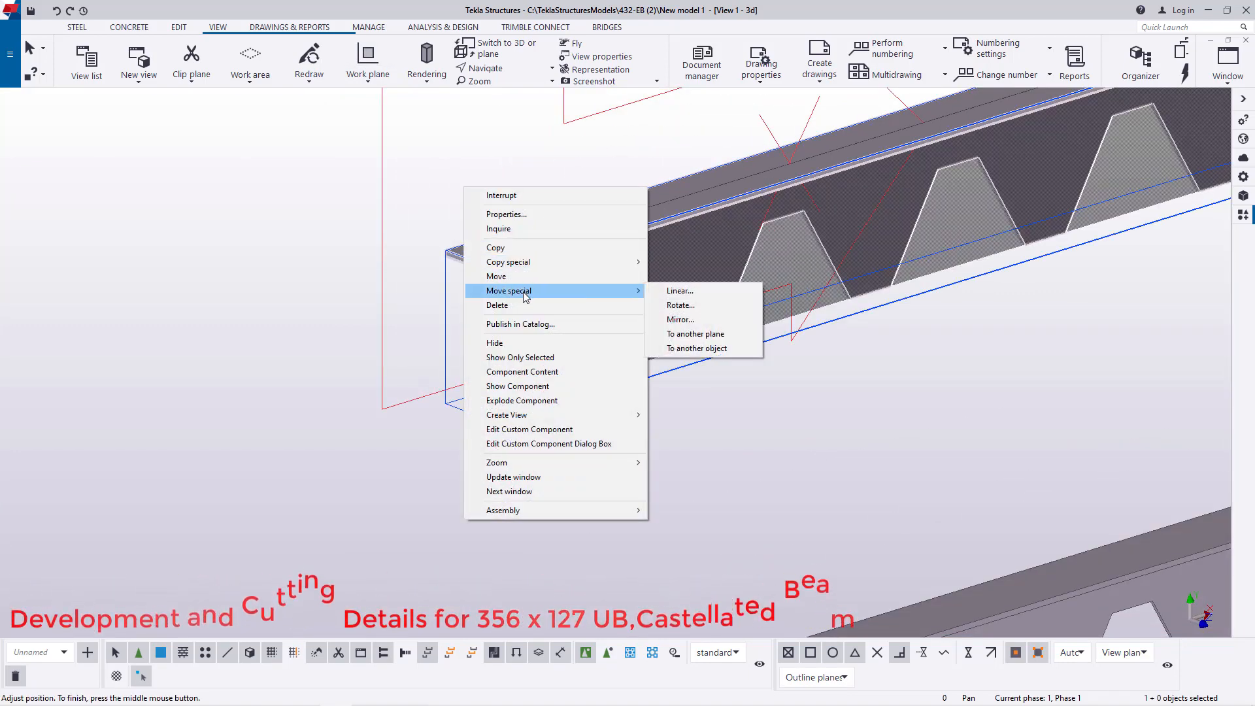
pyautogui.click(679, 306)
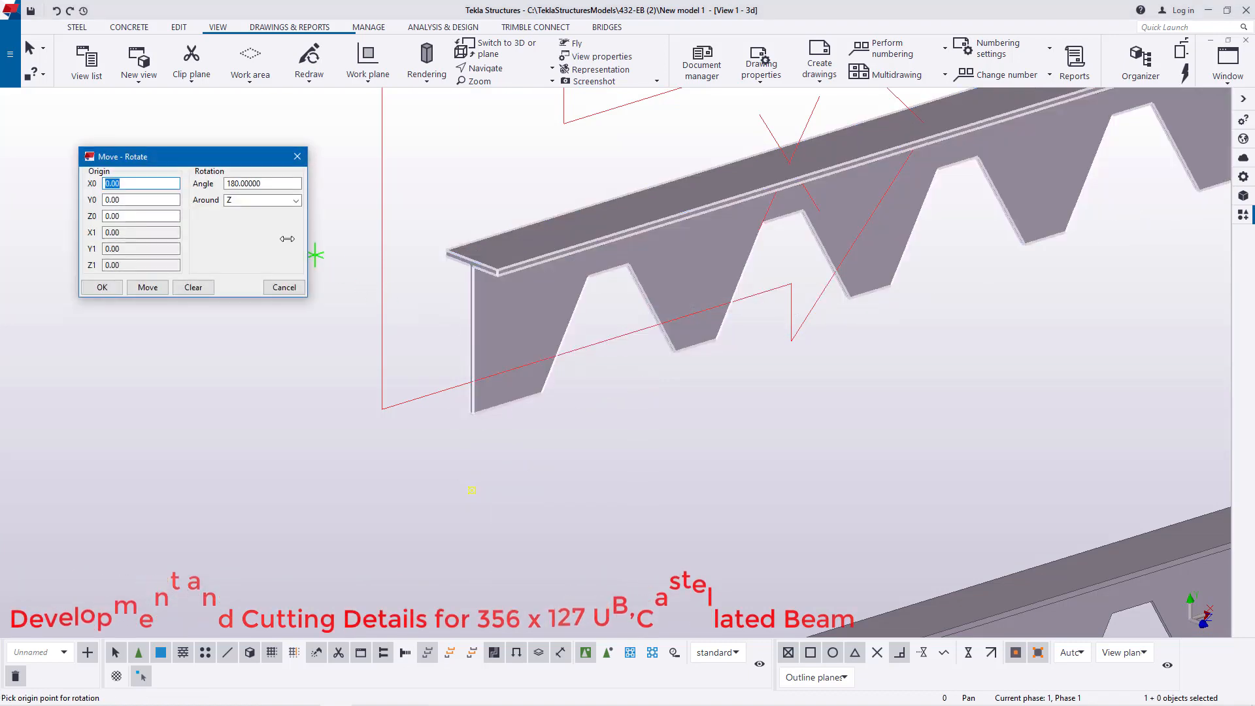
pyautogui.scroll(5, 472, 413)
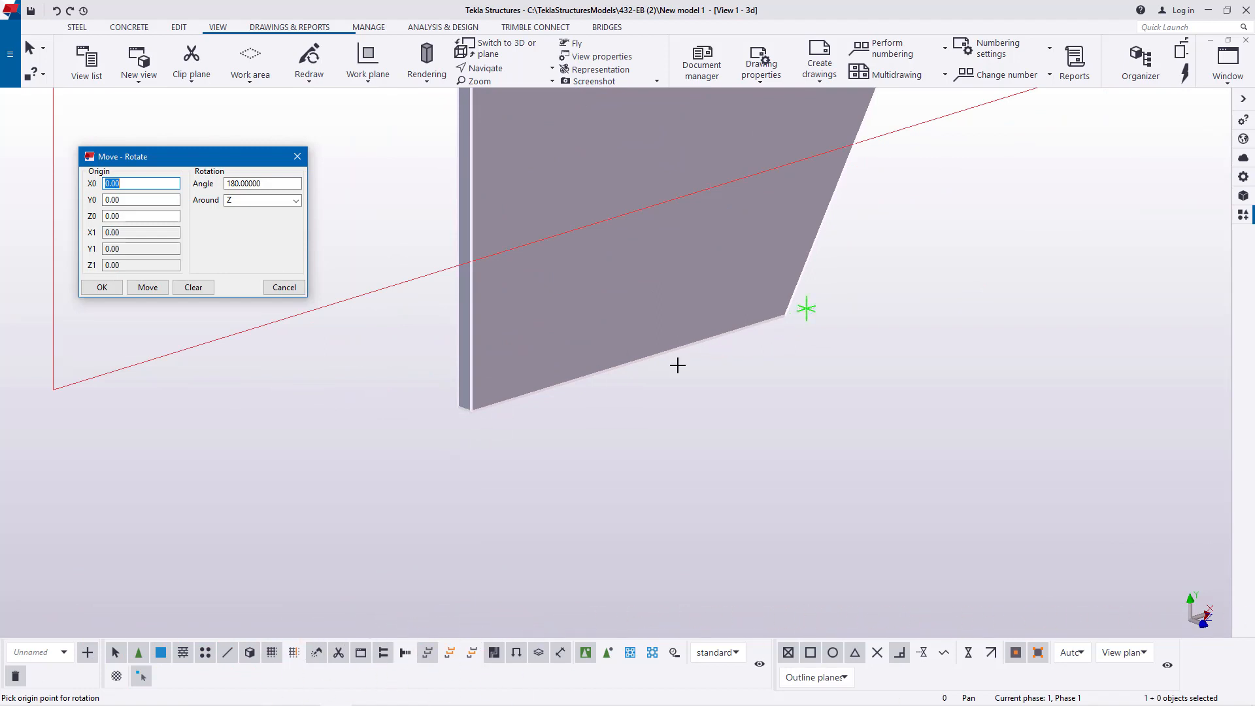
pyautogui.click(296, 203)
pyautogui.click(261, 218)
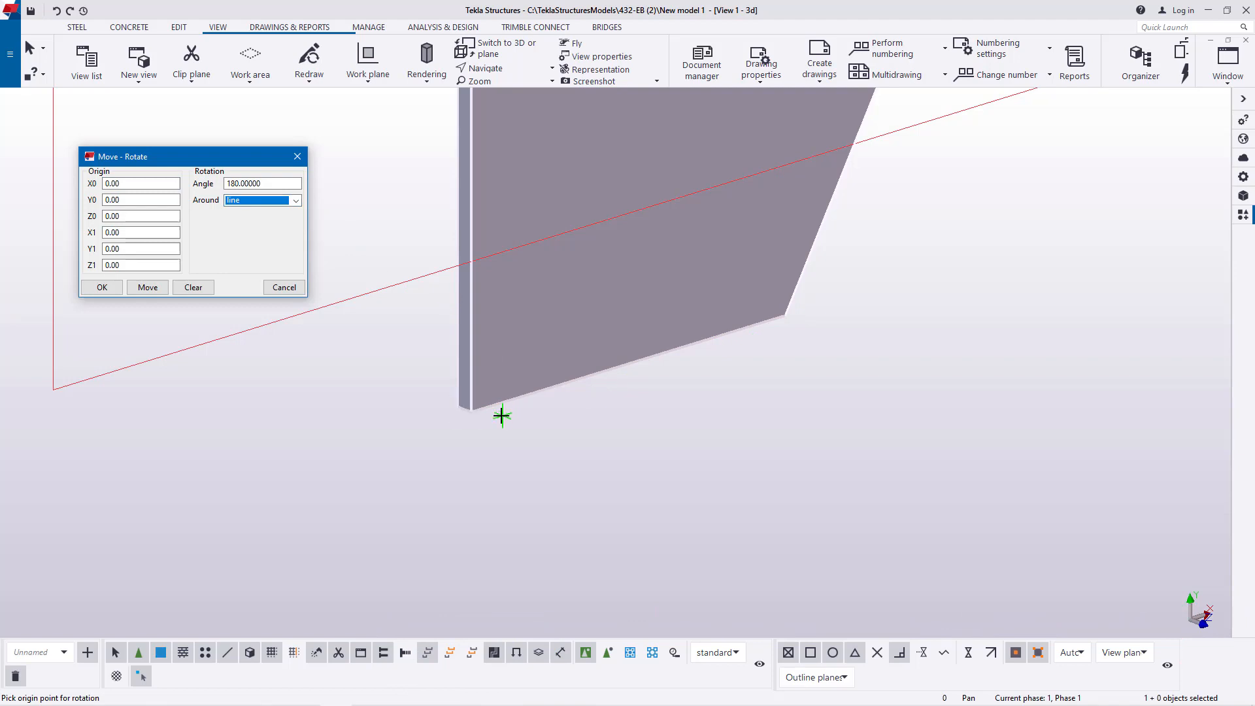
# - Rotate the upper copy 180° about its web's lower cut edge, from the grid A end corner to the first tooth corner 150 mm along
pyautogui.scroll(1, 499, 414)
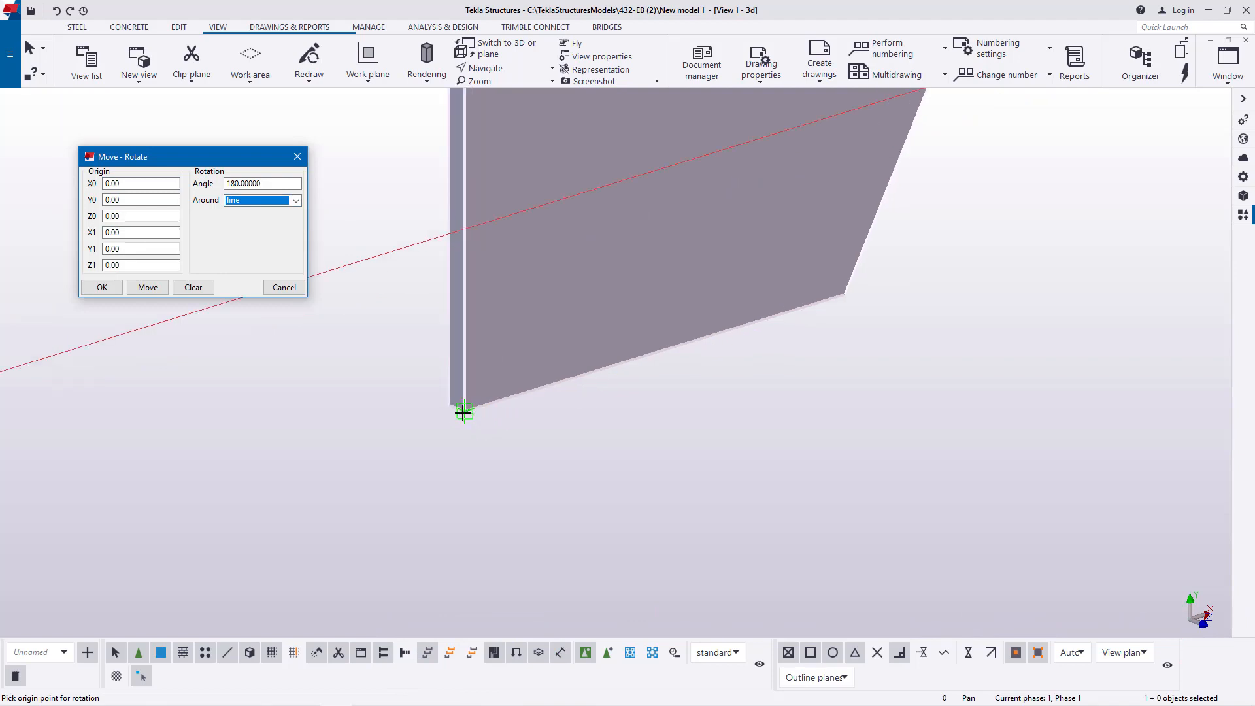
pyautogui.click(464, 411)
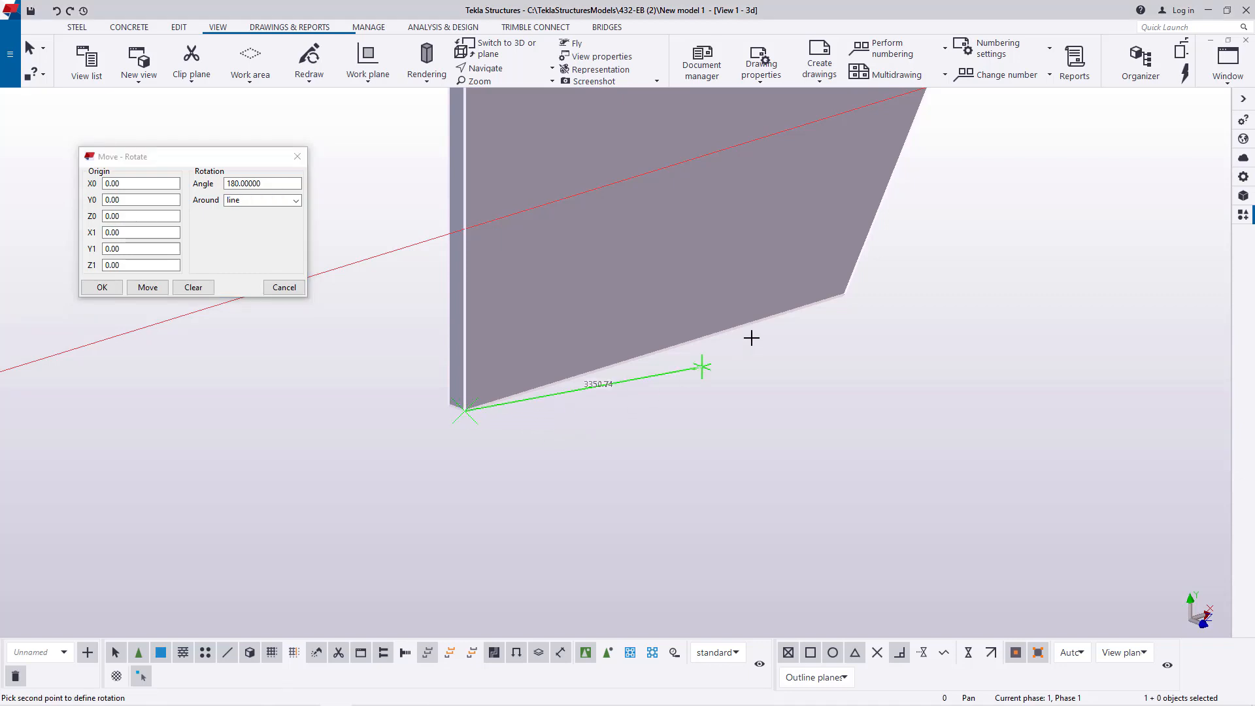
pyautogui.click(843, 294)
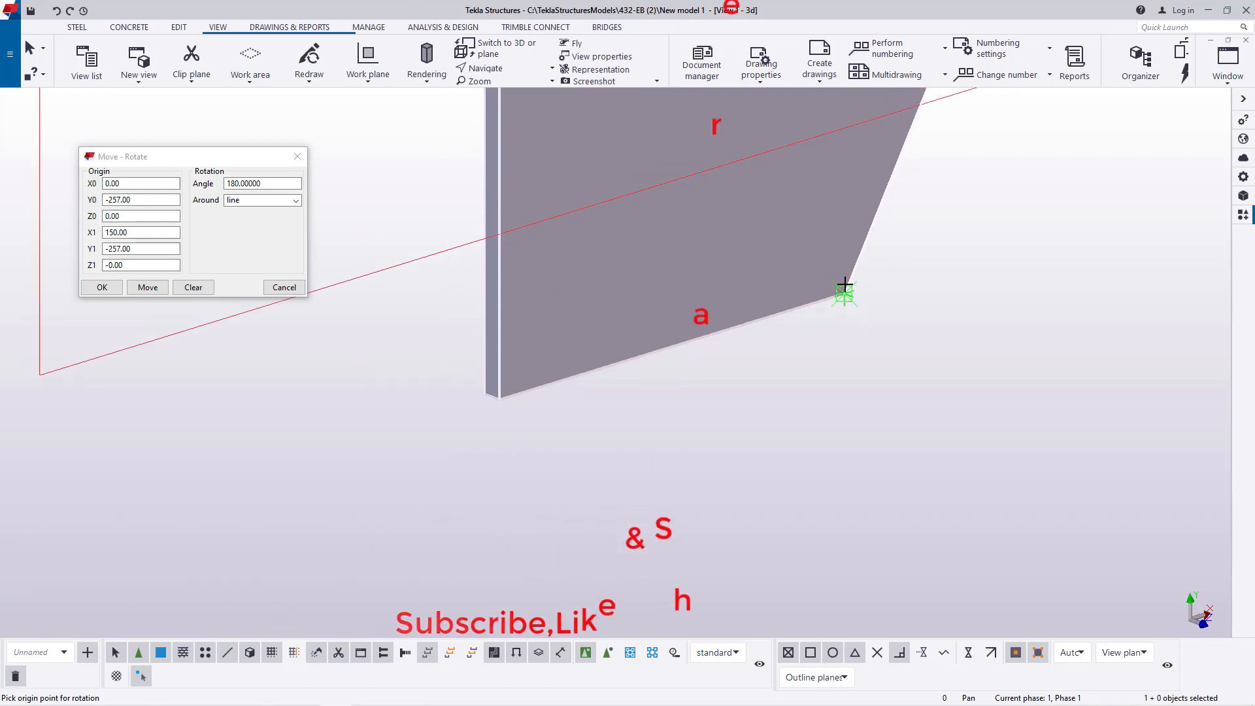
pyautogui.scroll(-3, 842, 288)
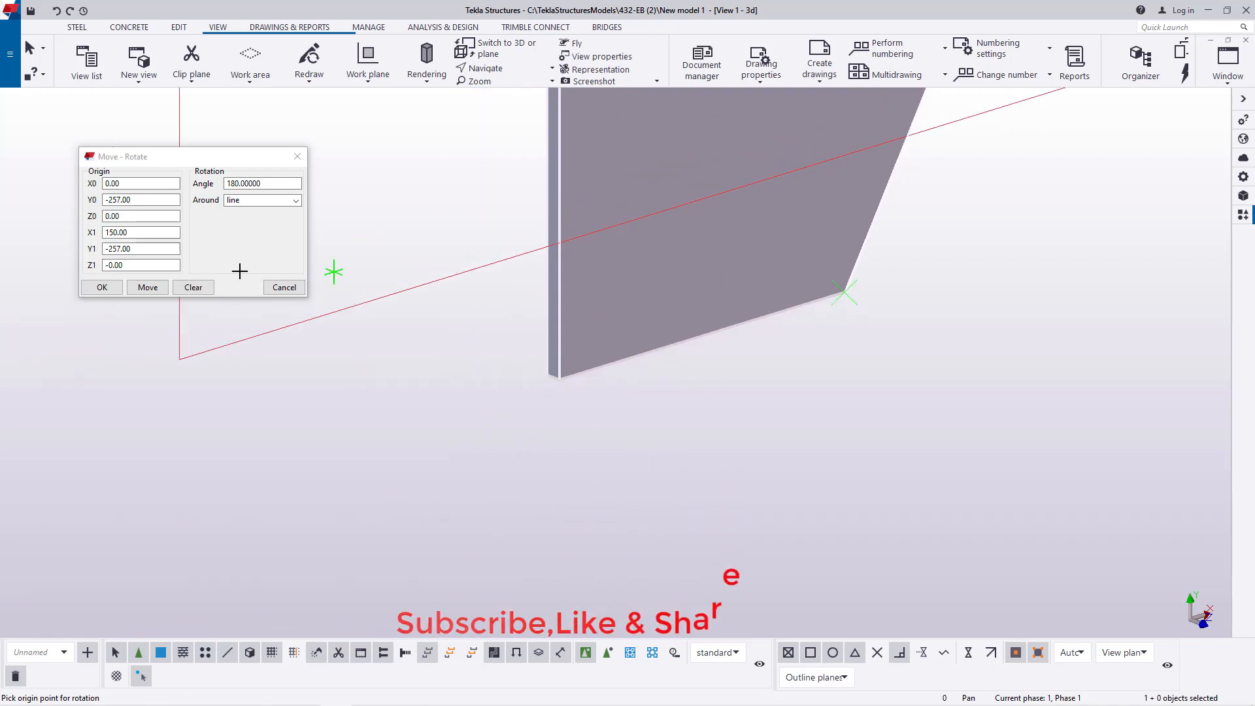
pyautogui.click(145, 287)
pyautogui.rightClick(340, 358)
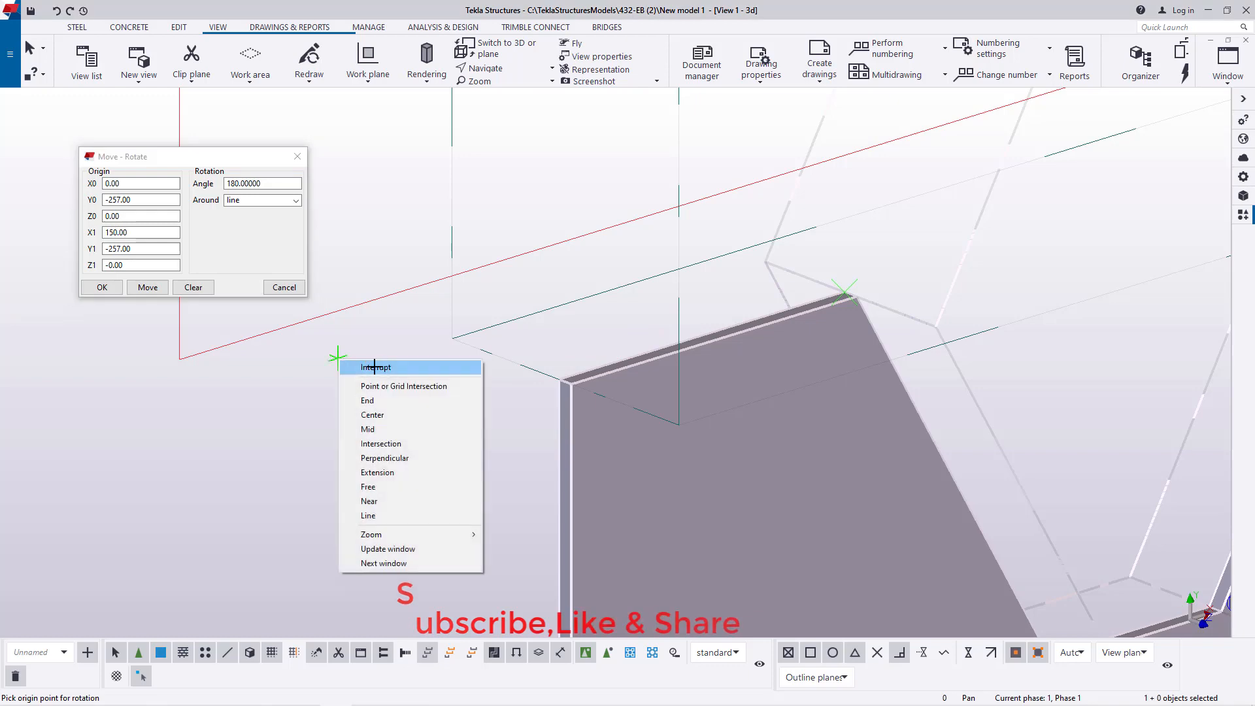
pyautogui.click(366, 368)
pyautogui.click(102, 288)
# - Move the flipped half-beam from its upper web end corner to the matching lower web corner of the other half at grid A
pyautogui.scroll(-5, 590, 319)
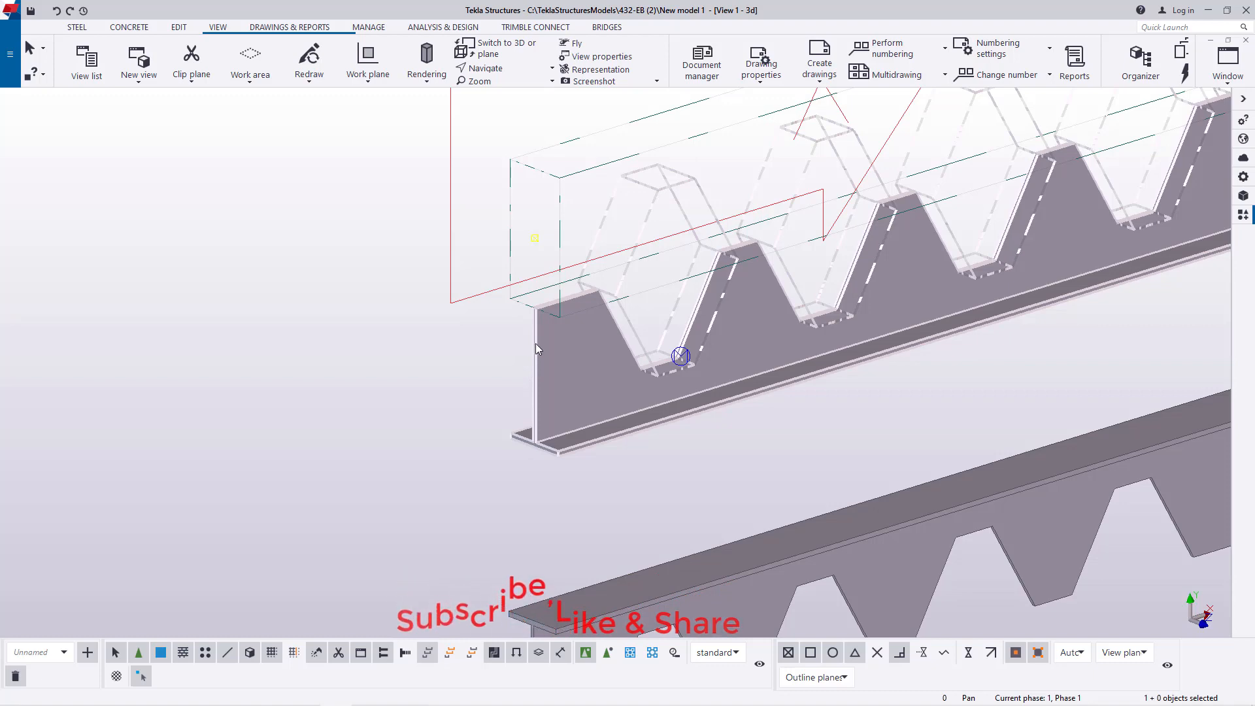
pyautogui.scroll(3, 540, 345)
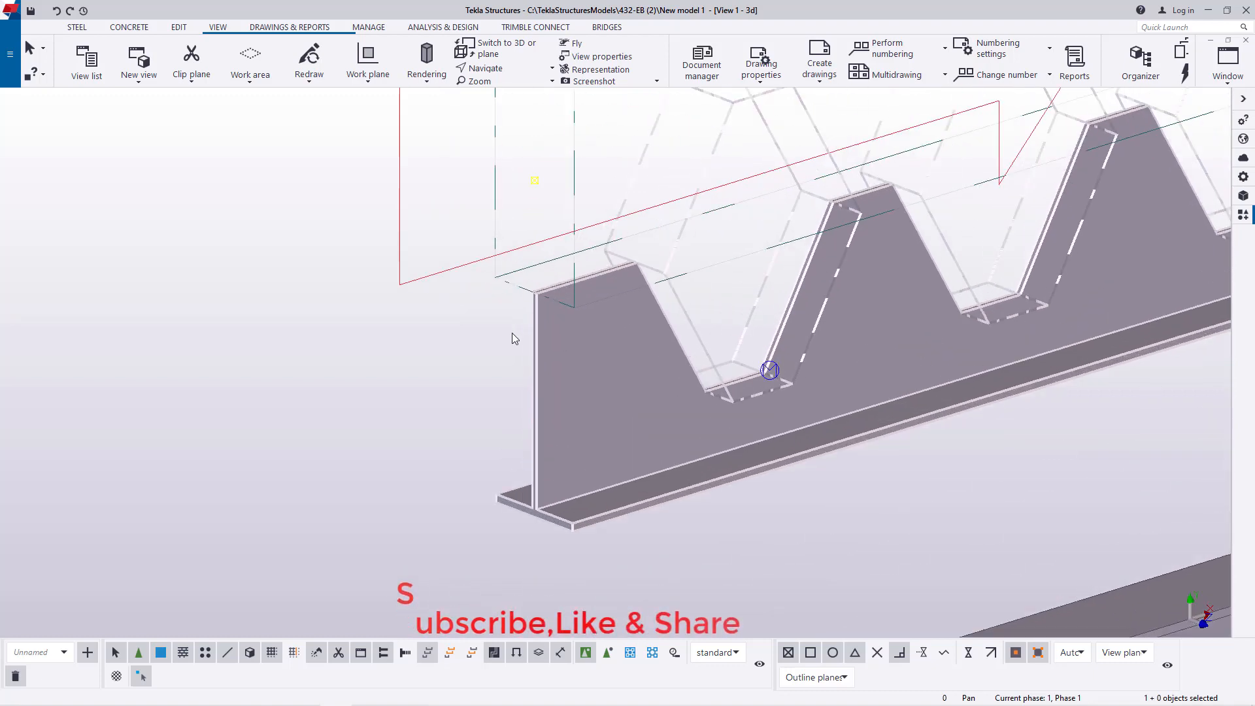
pyautogui.rightClick(371, 352)
pyautogui.click(374, 428)
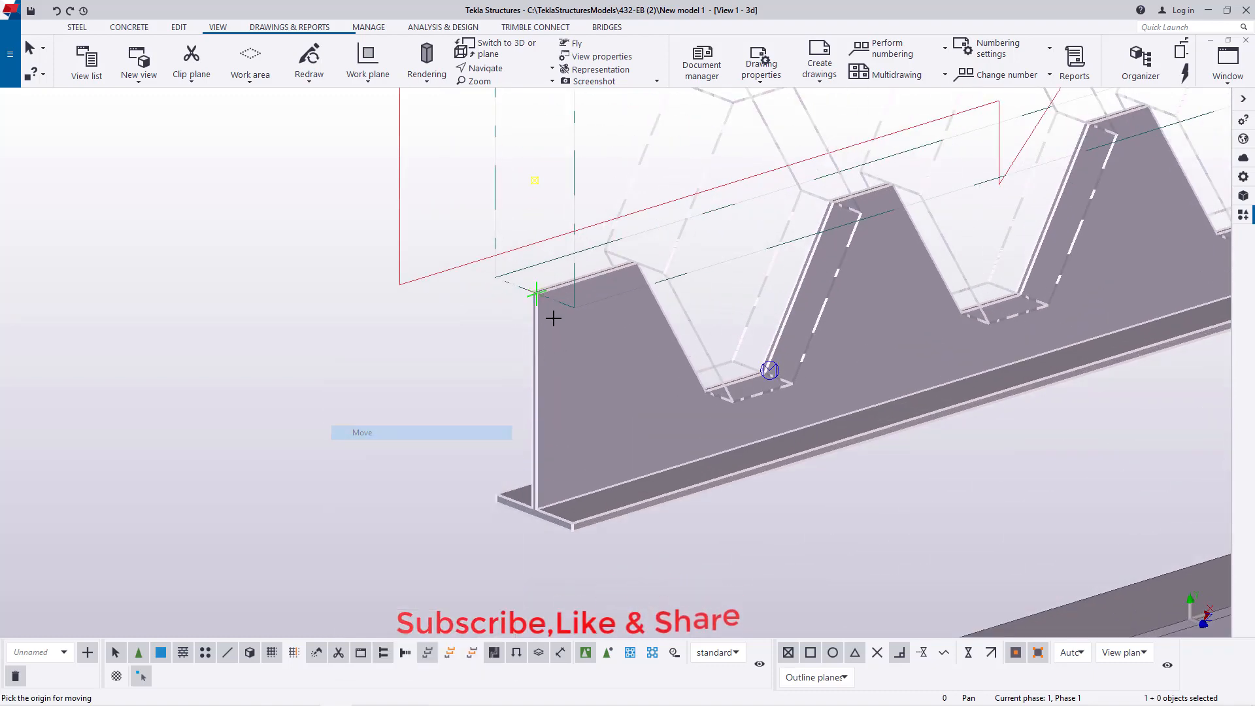
pyautogui.scroll(2, 525, 298)
pyautogui.scroll(5, 525, 298)
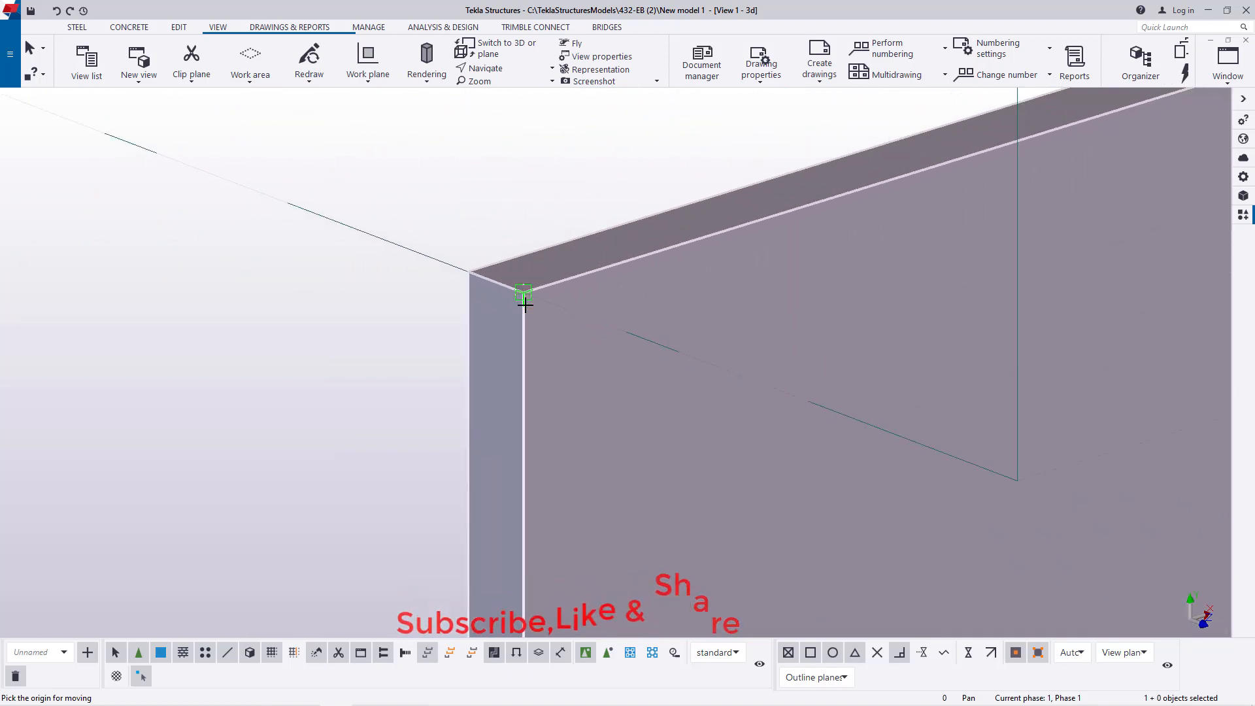
pyautogui.click(522, 288)
pyautogui.scroll(-5, 621, 178)
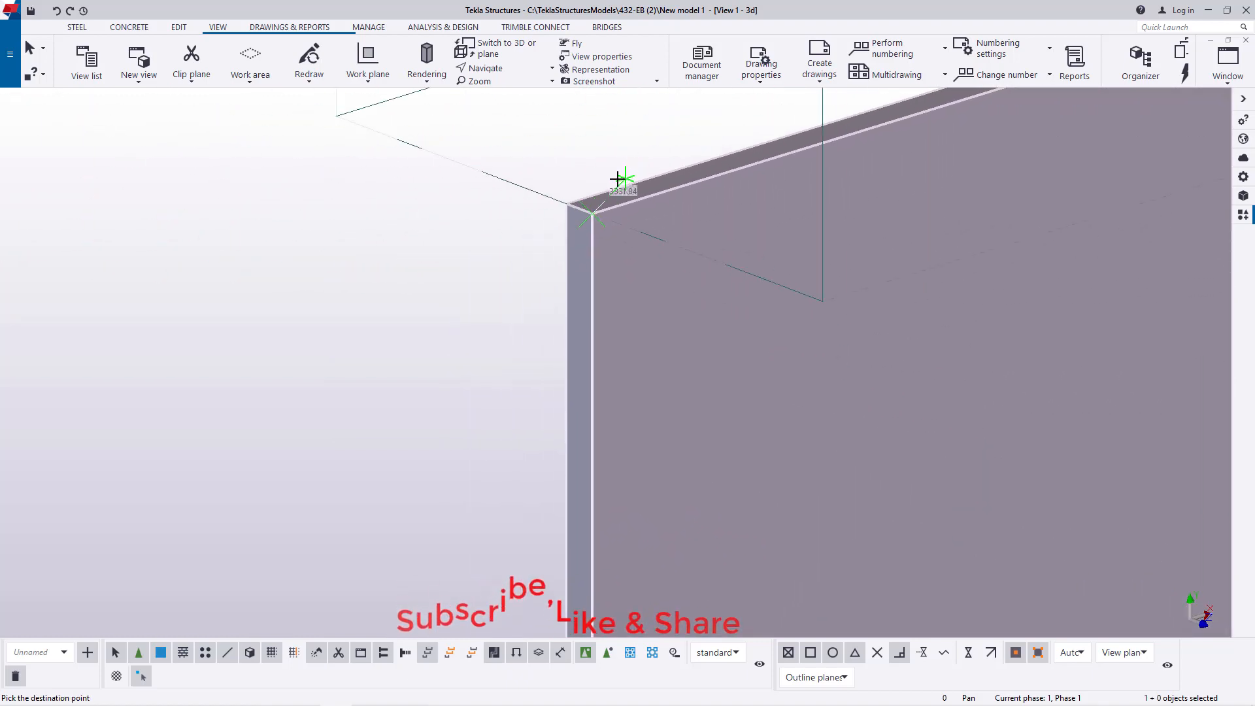
pyautogui.scroll(-3, 589, 176)
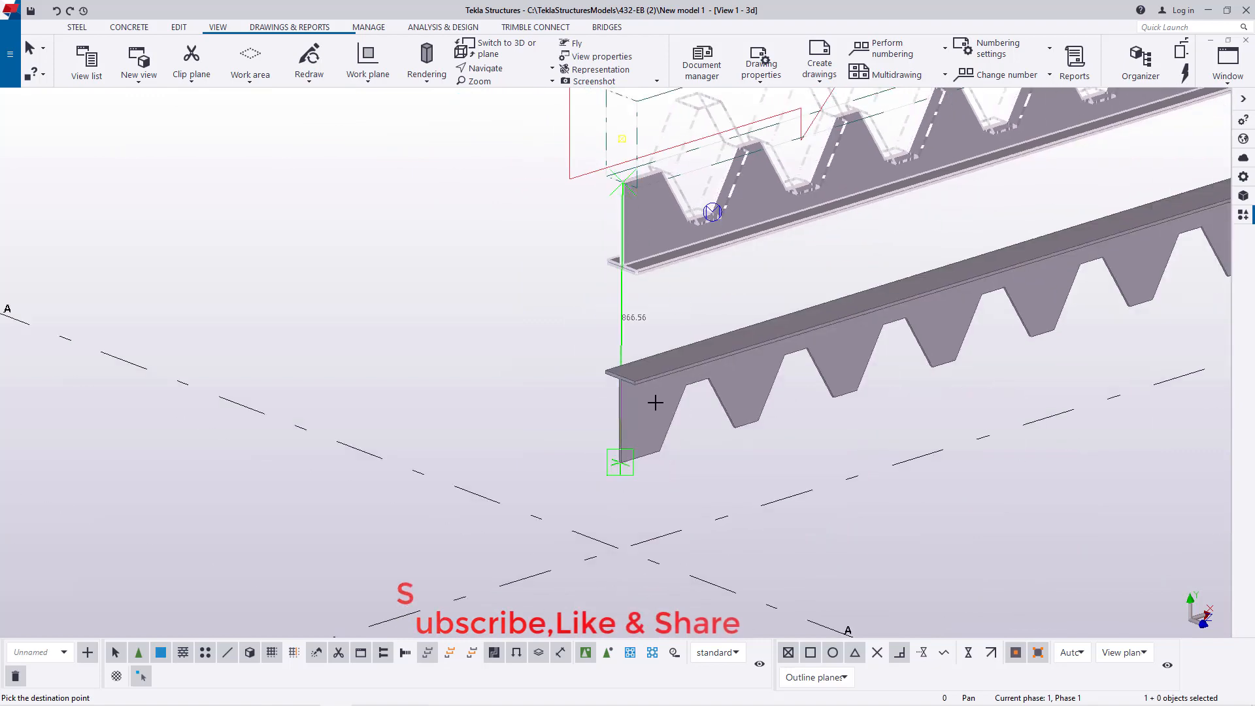
pyautogui.scroll(5, 583, 491)
pyautogui.scroll(3, 583, 503)
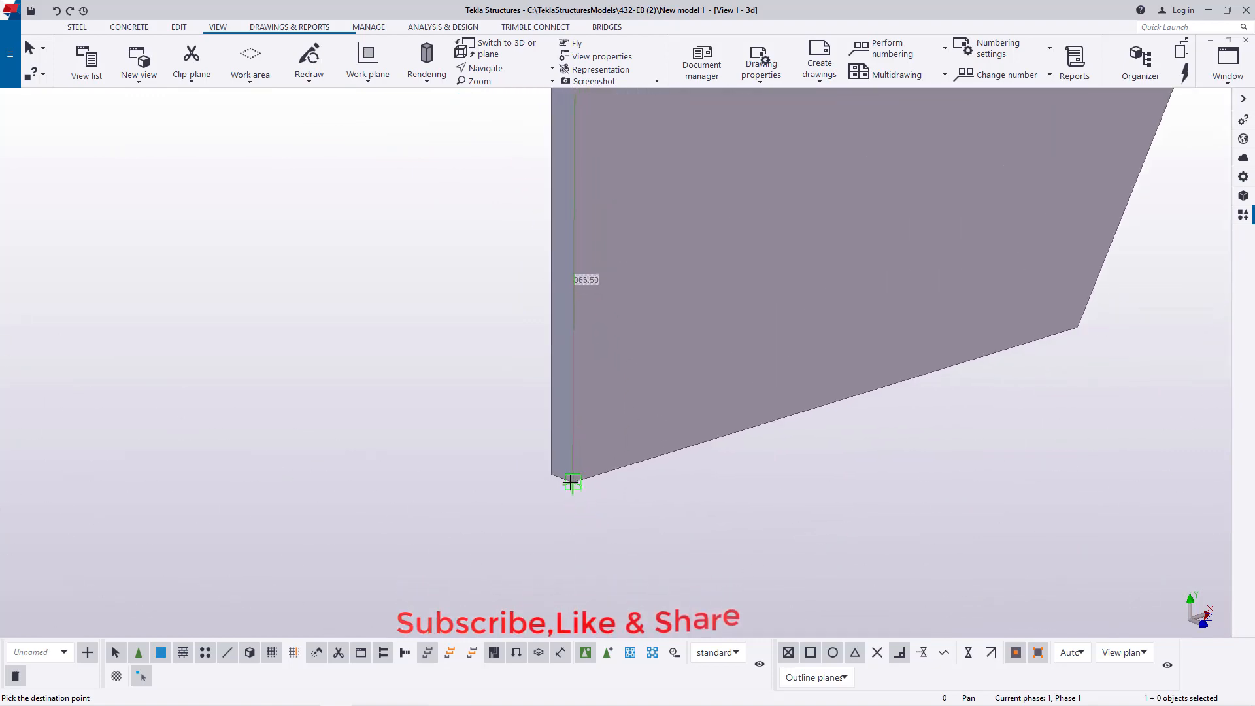
pyautogui.click(573, 484)
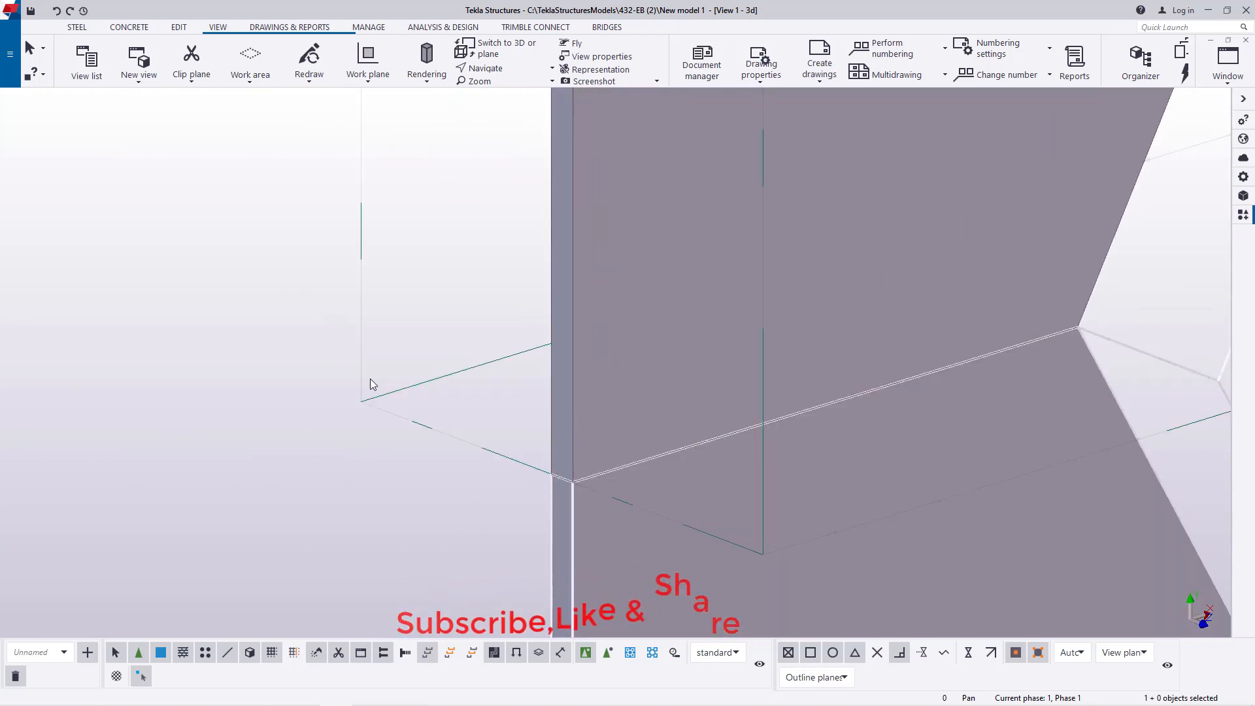
# - Redraw the view to clear the cut outlines, and examine the joined halves and hexagonal openings at the grid A end
pyautogui.scroll(-3, 370, 383)
pyautogui.rightClick(194, 242)
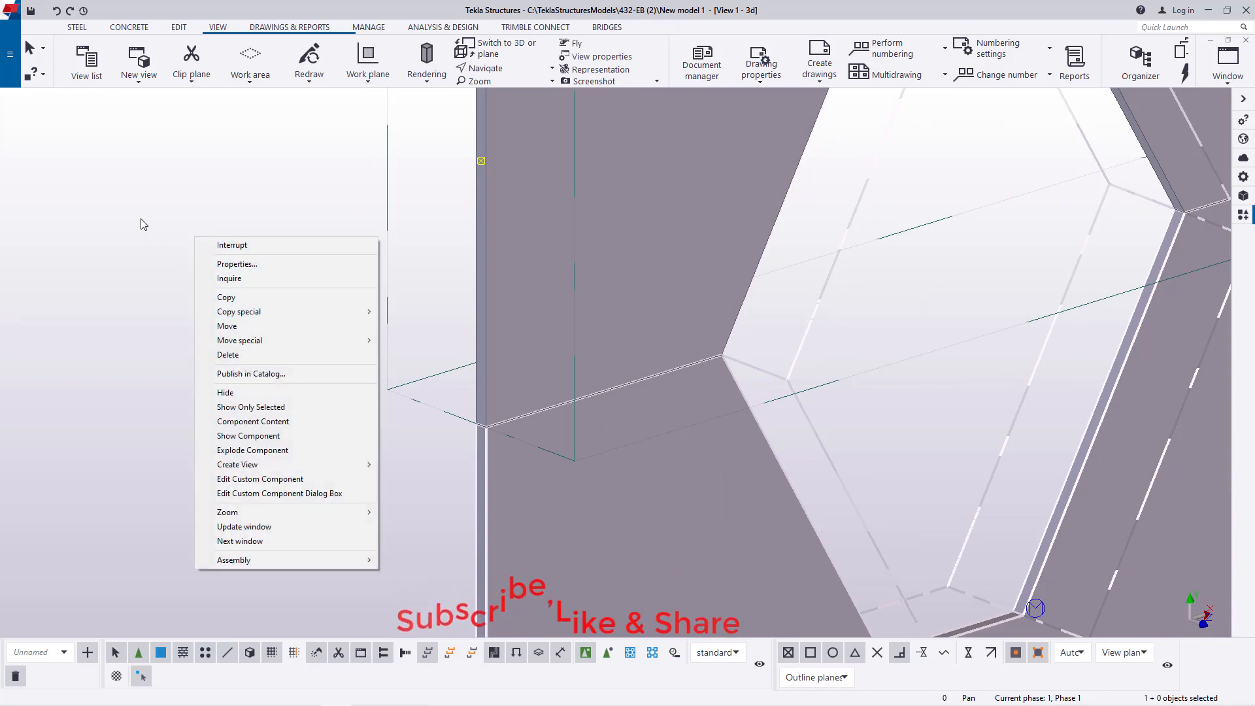
pyautogui.click(232, 190)
pyautogui.rightClick(193, 246)
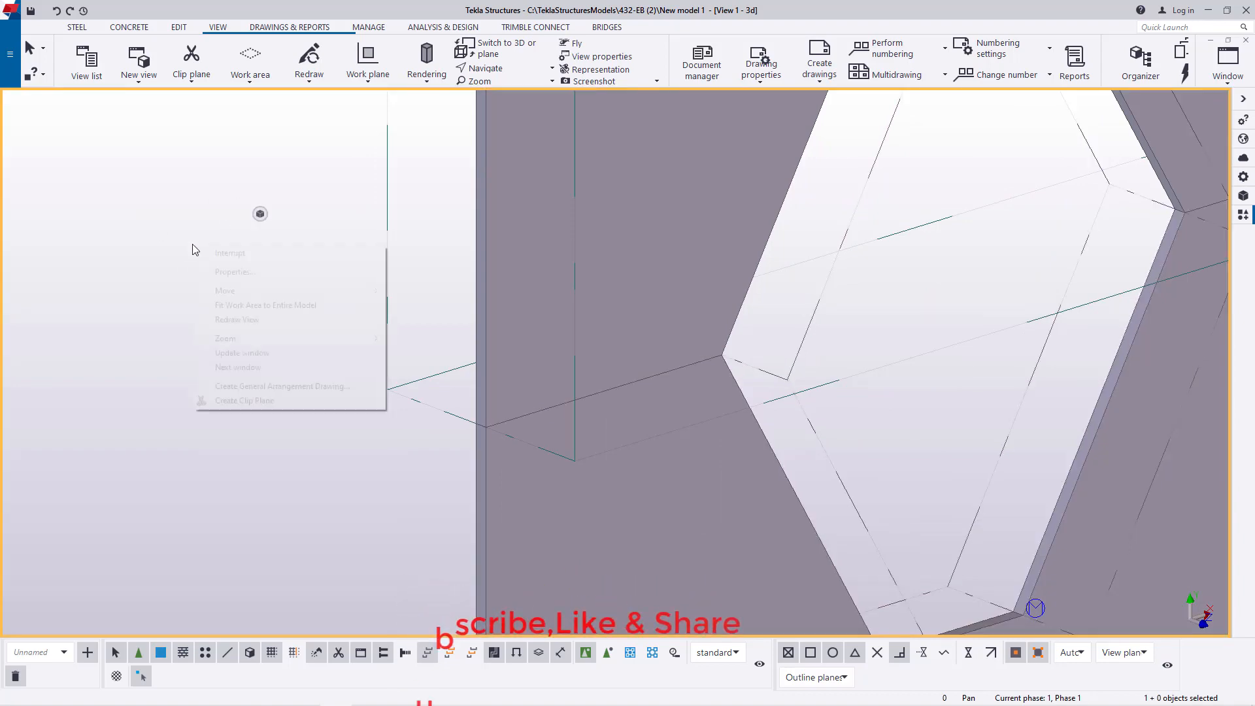
pyautogui.click(250, 323)
pyautogui.scroll(-2, 490, 371)
pyautogui.scroll(-6, 493, 375)
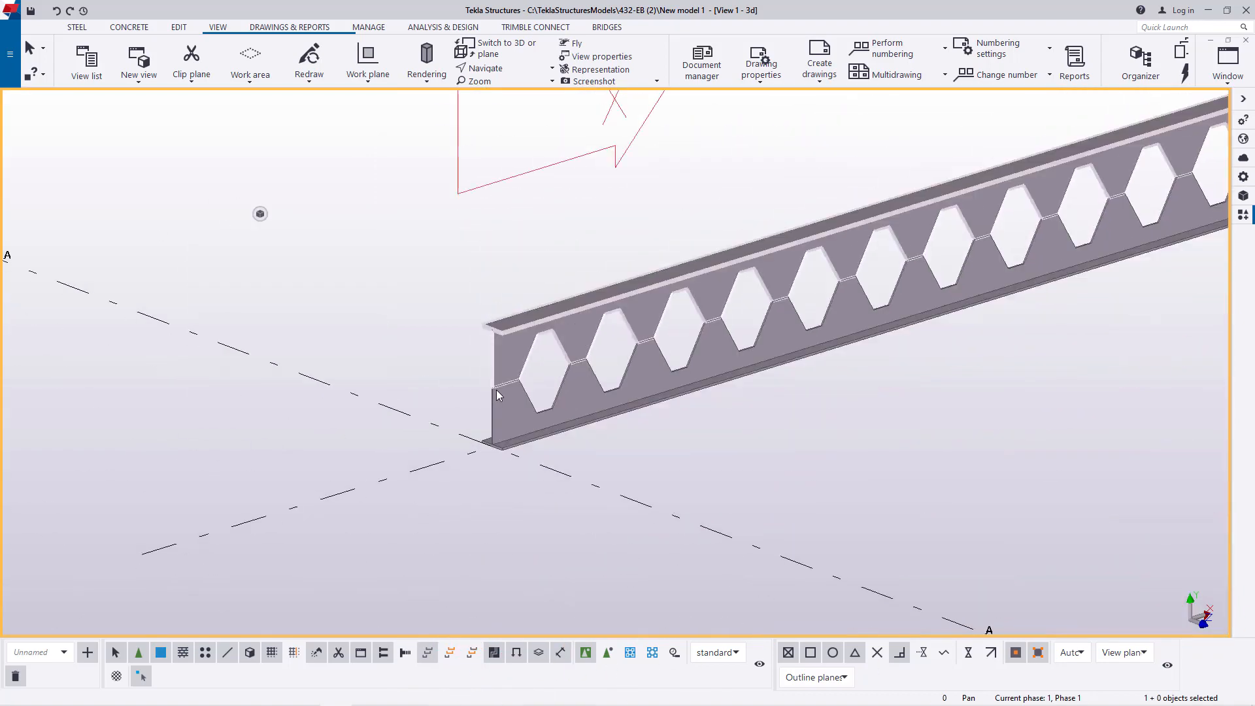
pyautogui.scroll(8, 507, 391)
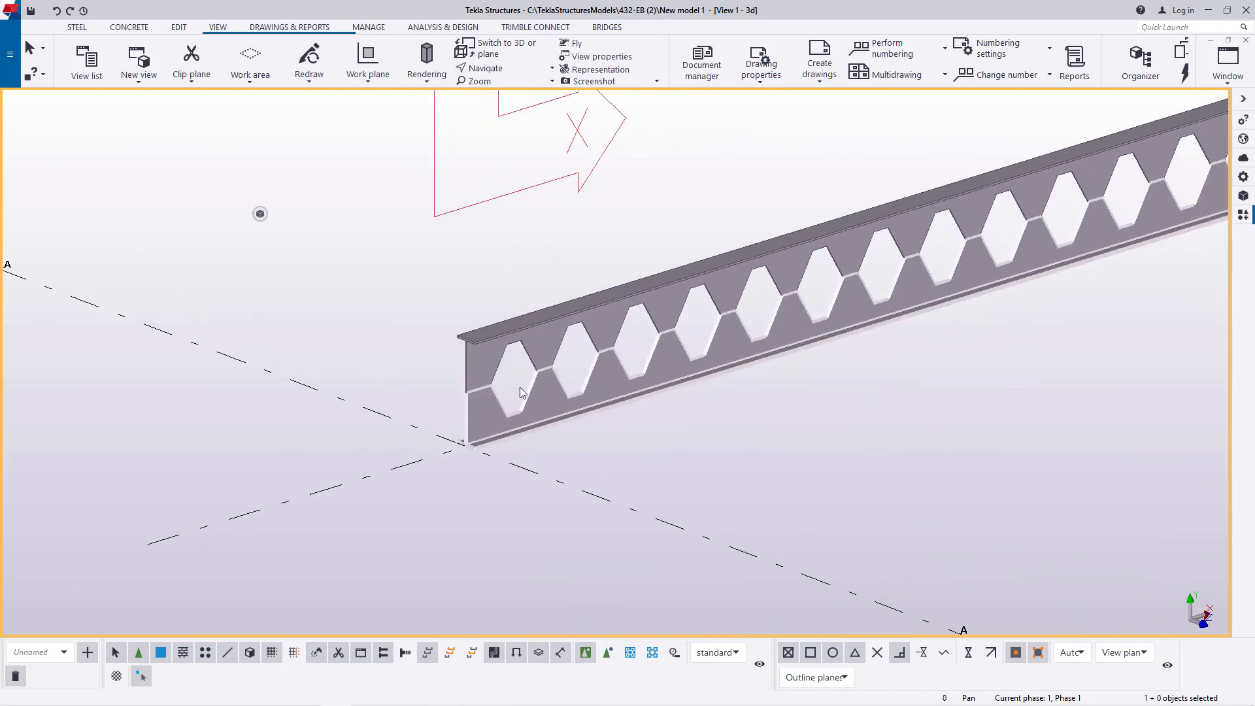
# - Make one linear copy of the joined beam's upper half, offset 1000 mm in Z
pyautogui.scroll(1, 535, 389)
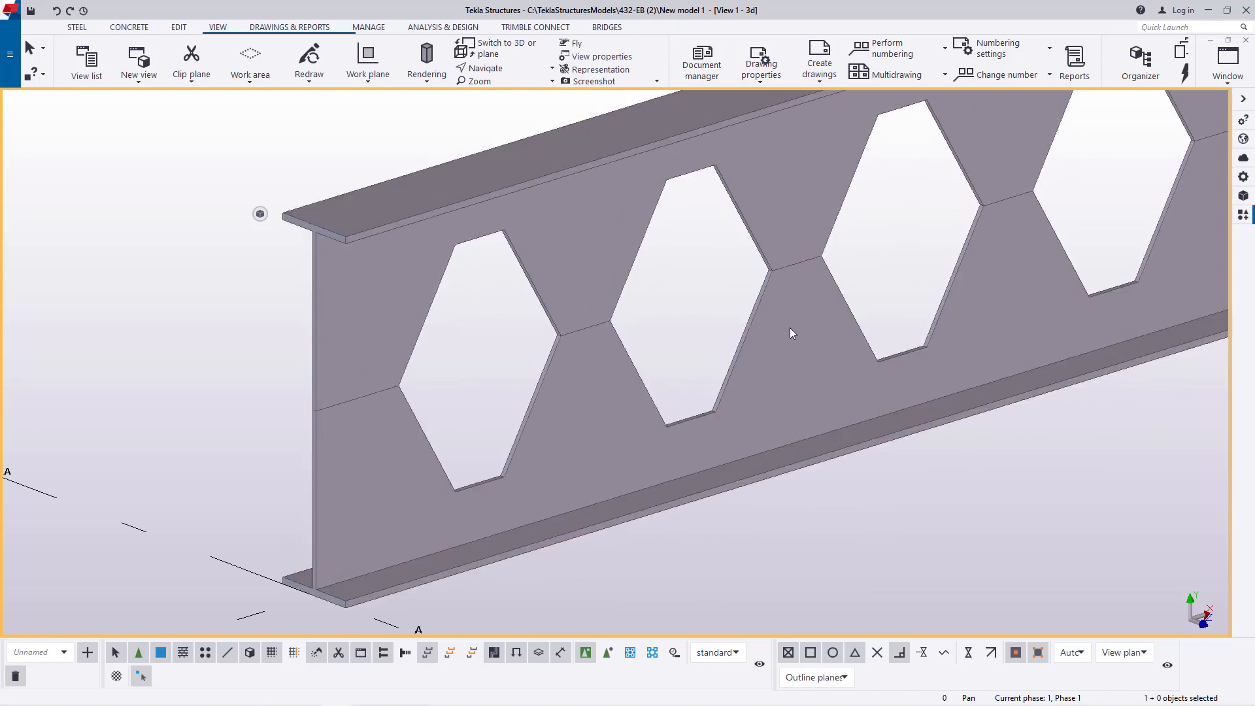
pyautogui.scroll(-2, 523, 435)
pyautogui.scroll(2, 409, 479)
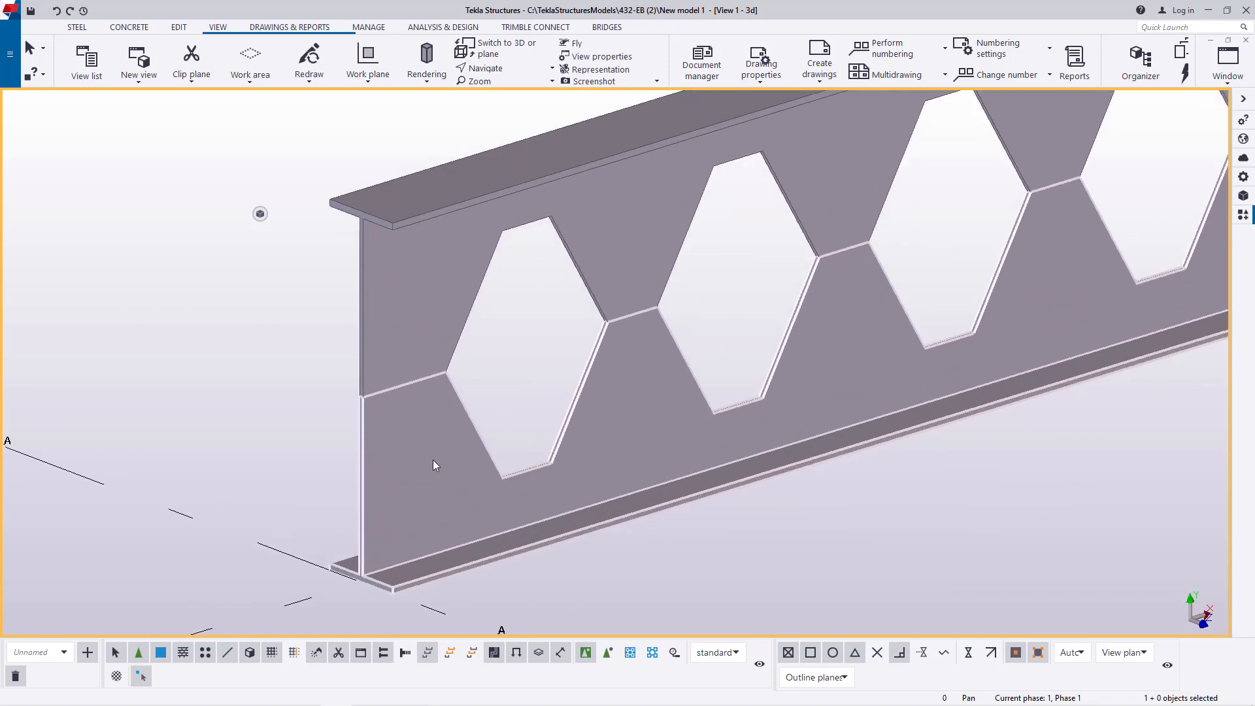
pyautogui.scroll(-2, 432, 460)
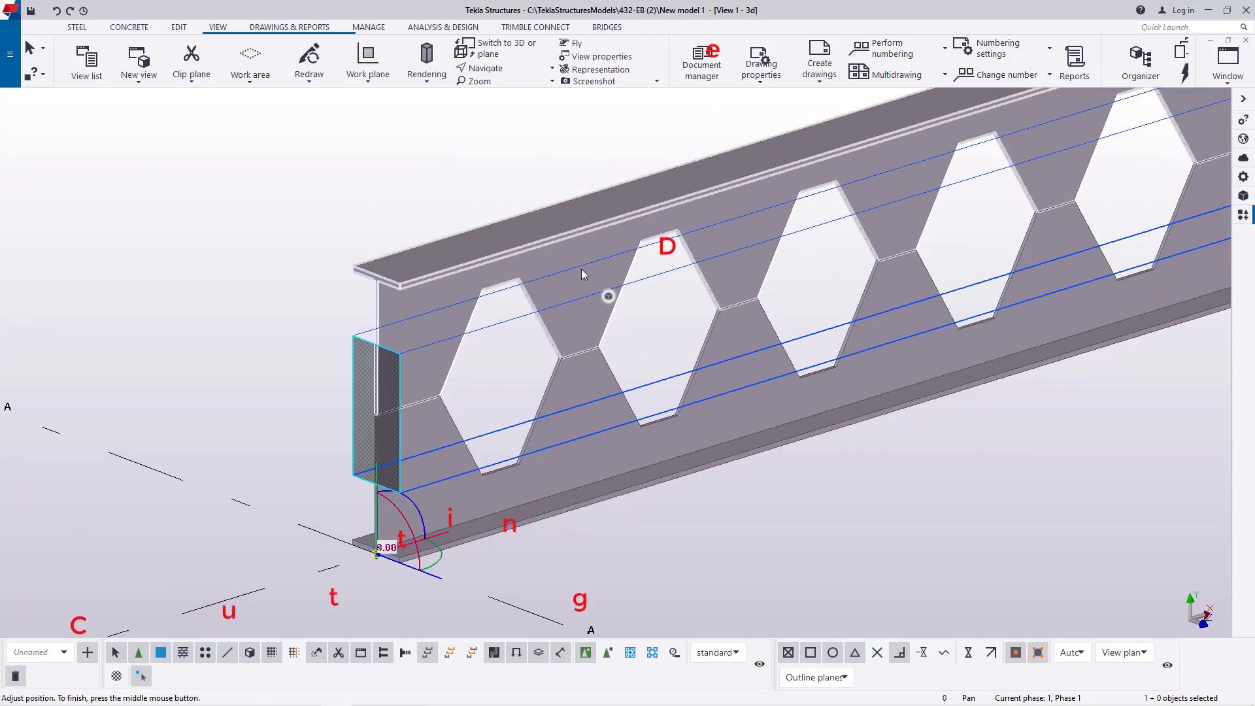
pyautogui.rightClick(582, 269)
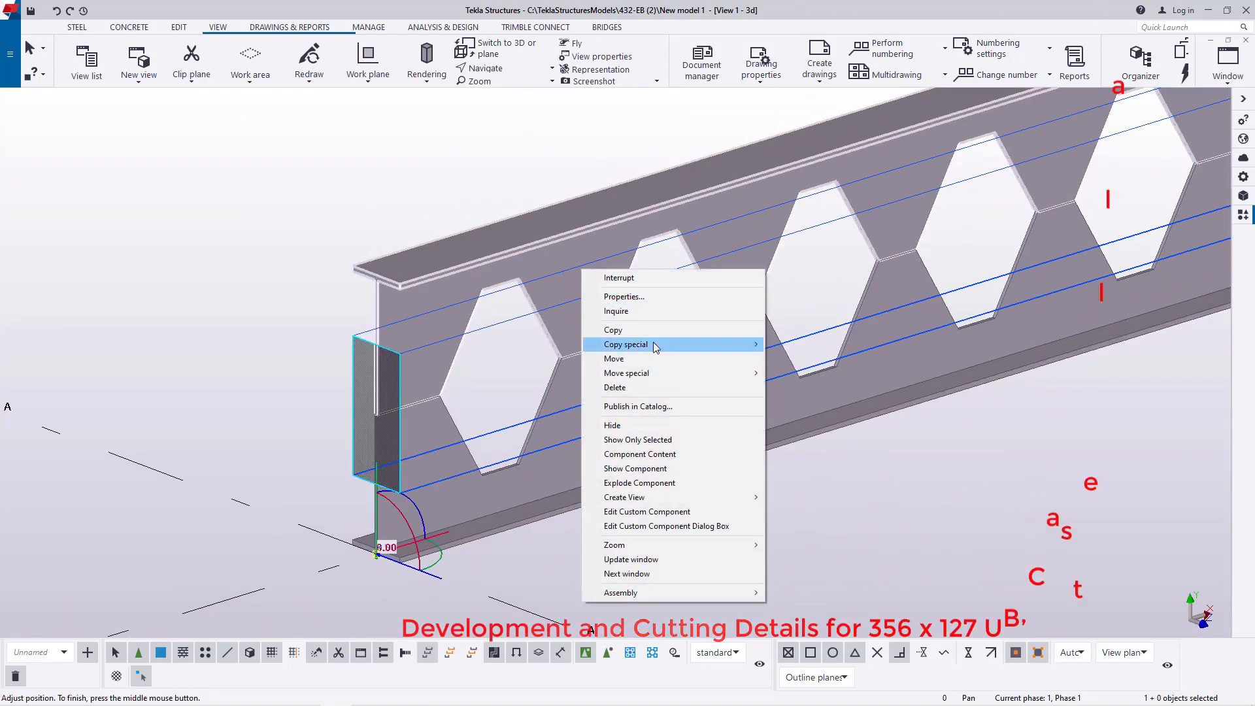
pyautogui.moveTo(665, 348)
pyautogui.click(799, 345)
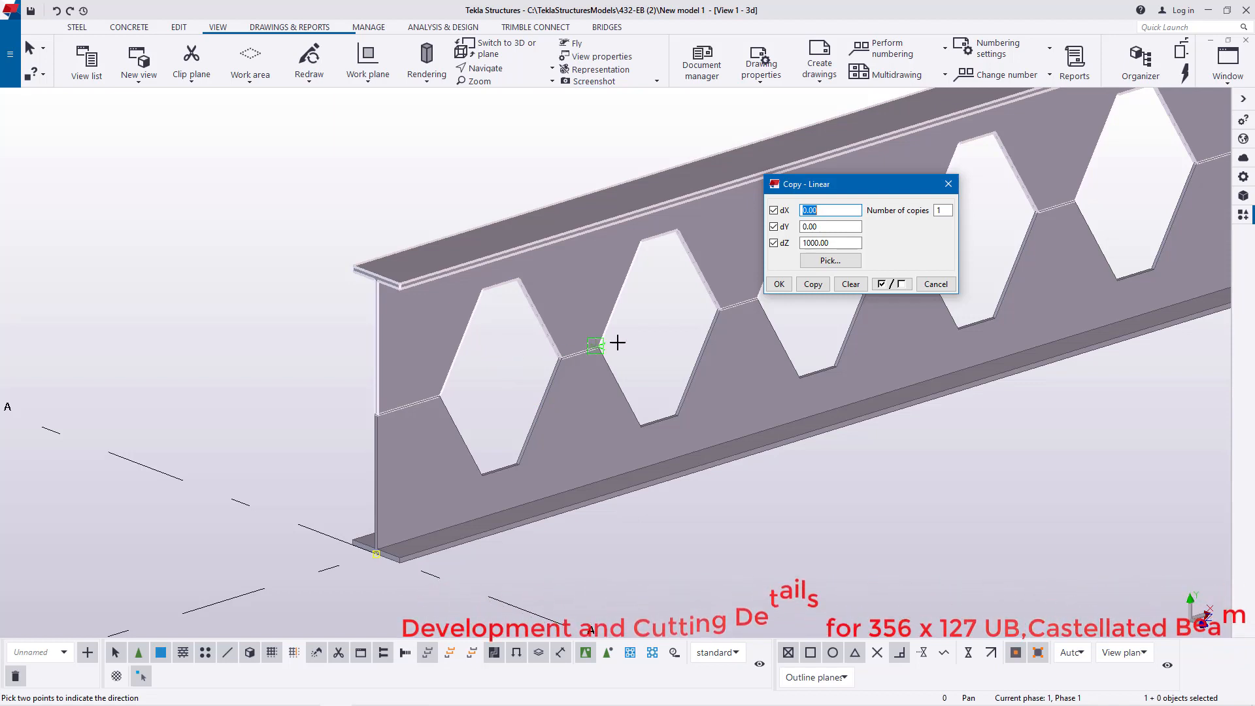
pyautogui.click(835, 245)
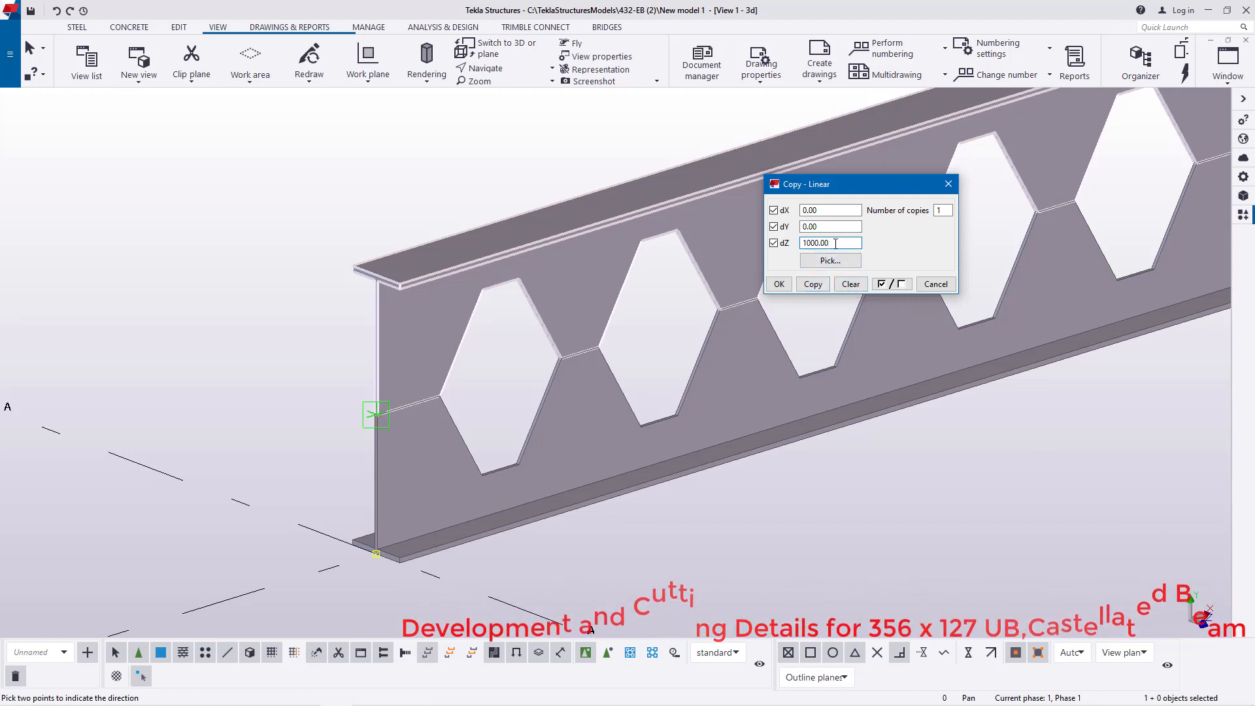
pyautogui.click(814, 285)
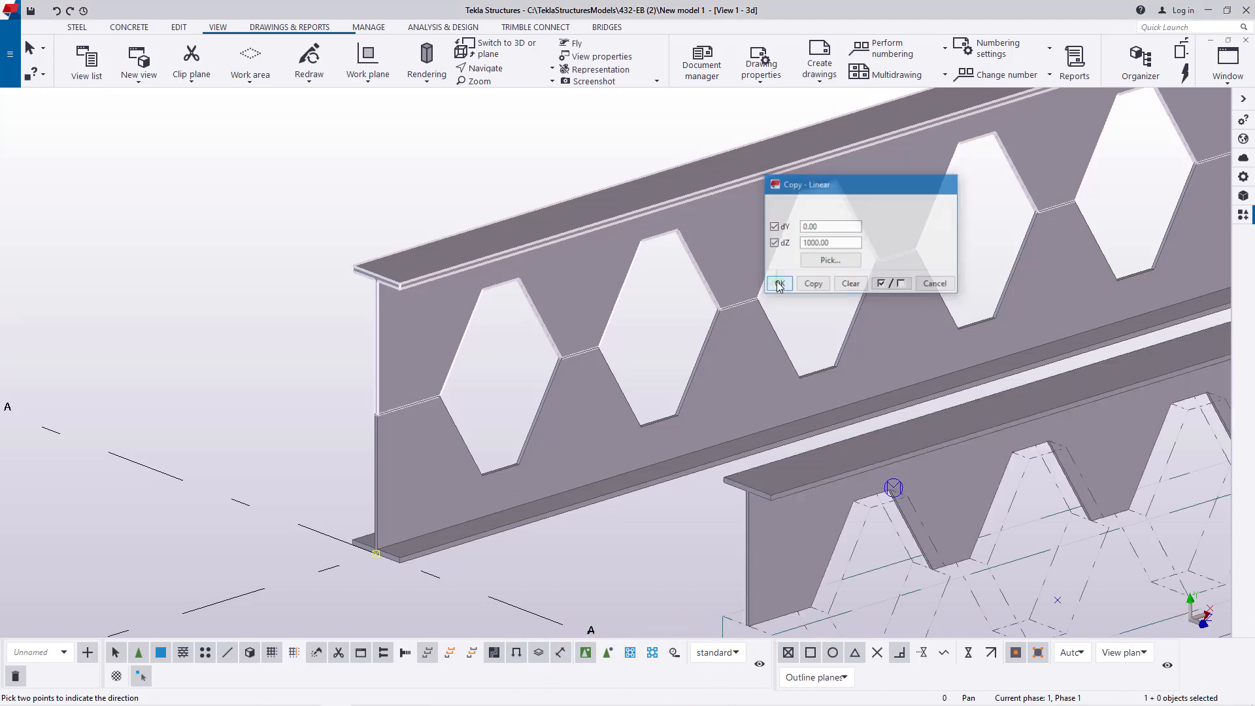
pyautogui.rightClick(474, 188)
pyautogui.click(523, 197)
# - Move the copied half-beam, including its cut parts, linearly by 600 mm in Y
pyautogui.scroll(-3, 628, 242)
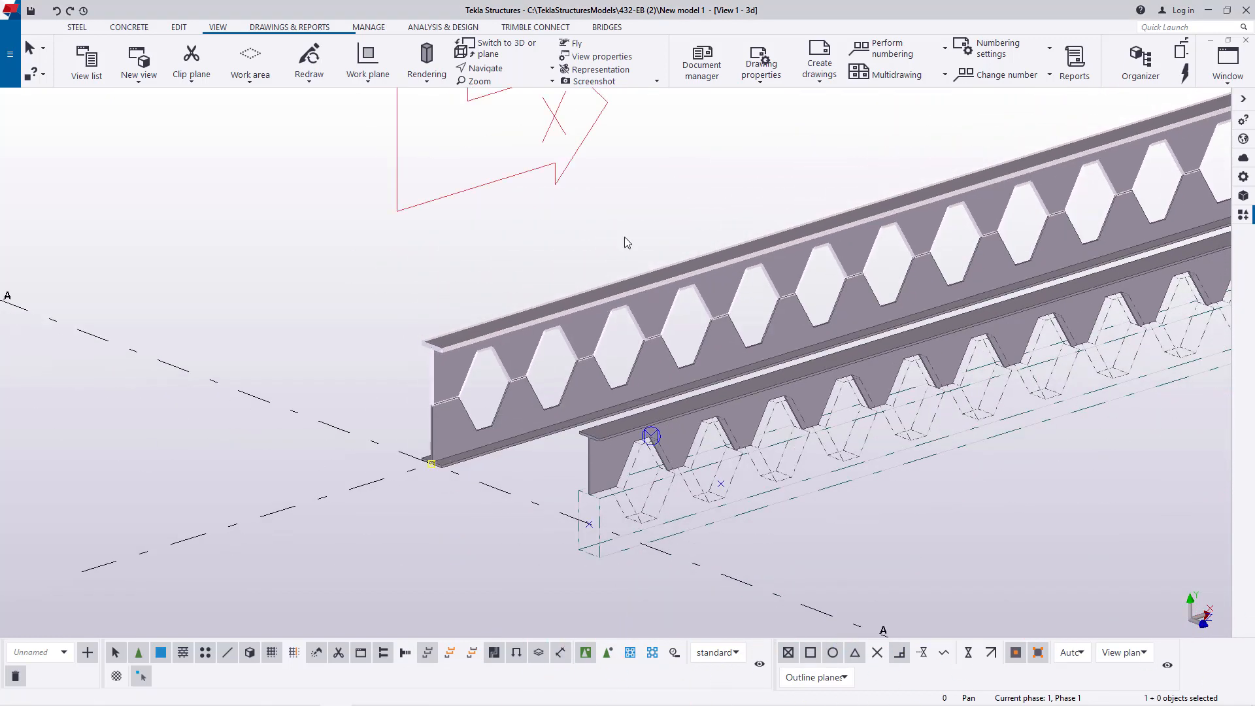
pyautogui.click(510, 71)
pyautogui.click(514, 89)
pyautogui.moveTo(721, 430); pyautogui.dragTo(840, 321)
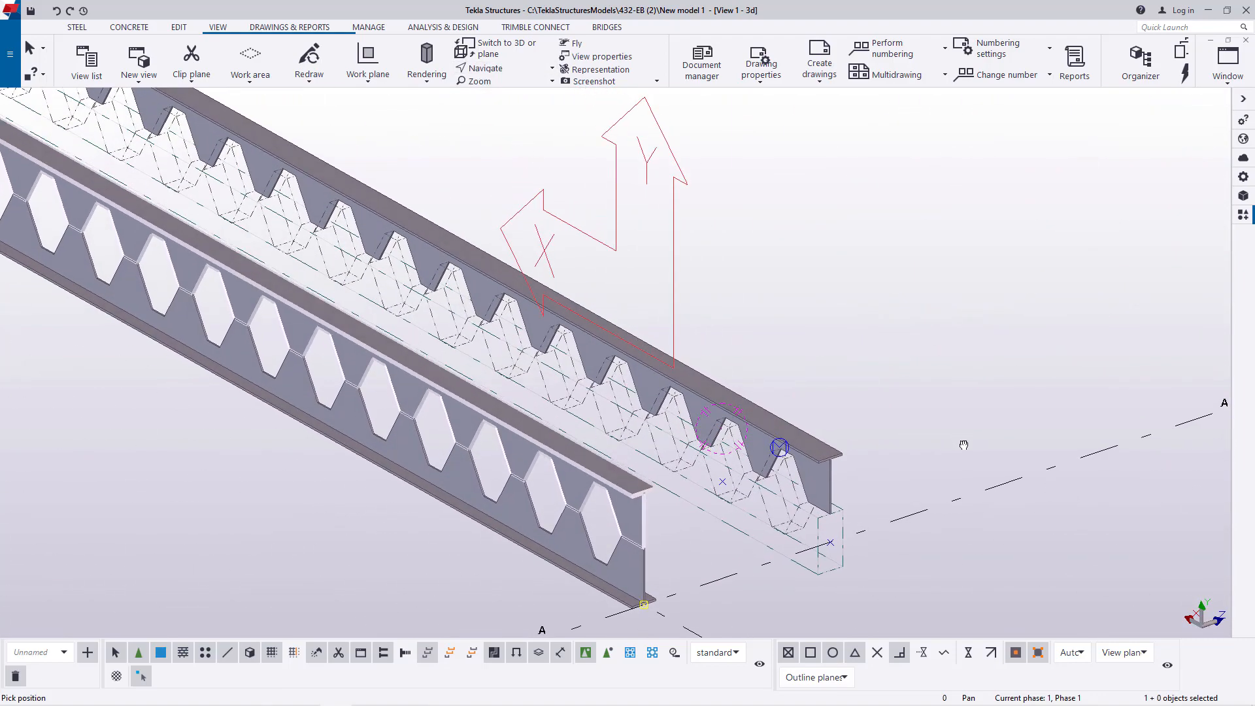
pyautogui.rightClick(837, 322)
pyautogui.click(851, 329)
pyautogui.moveTo(839, 370); pyautogui.dragTo(758, 499)
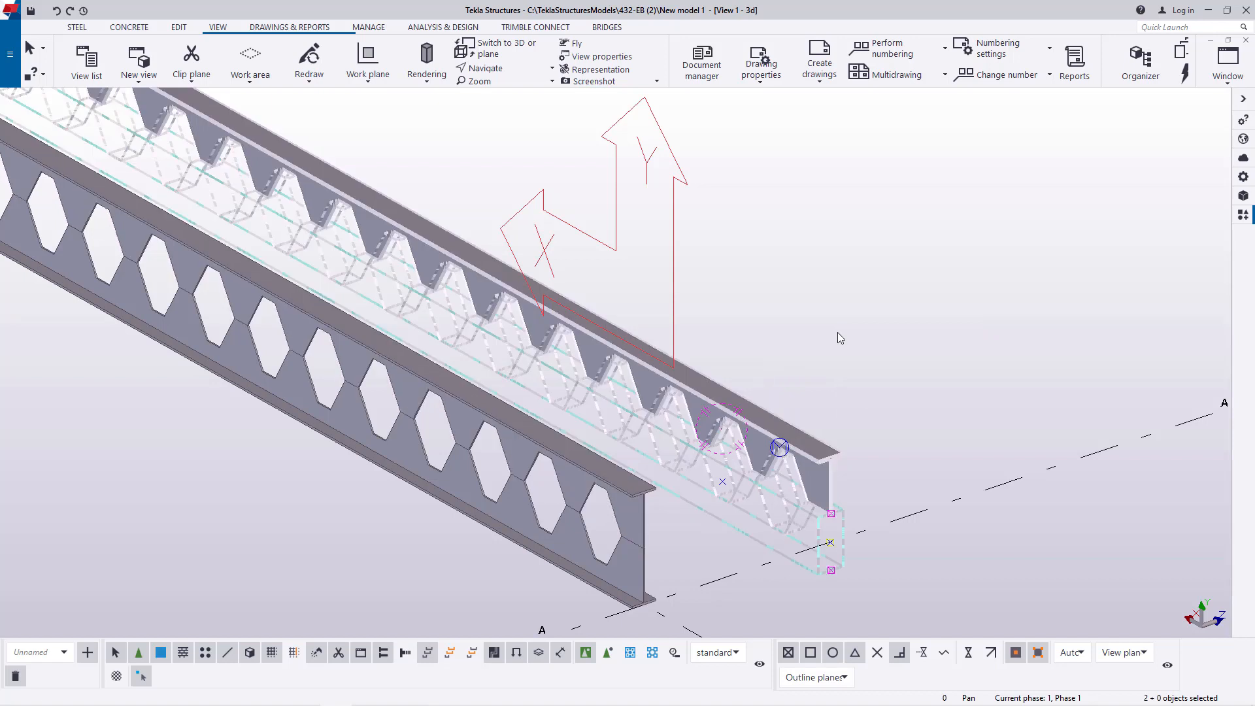
pyautogui.rightClick(839, 328)
pyautogui.moveTo(902, 404)
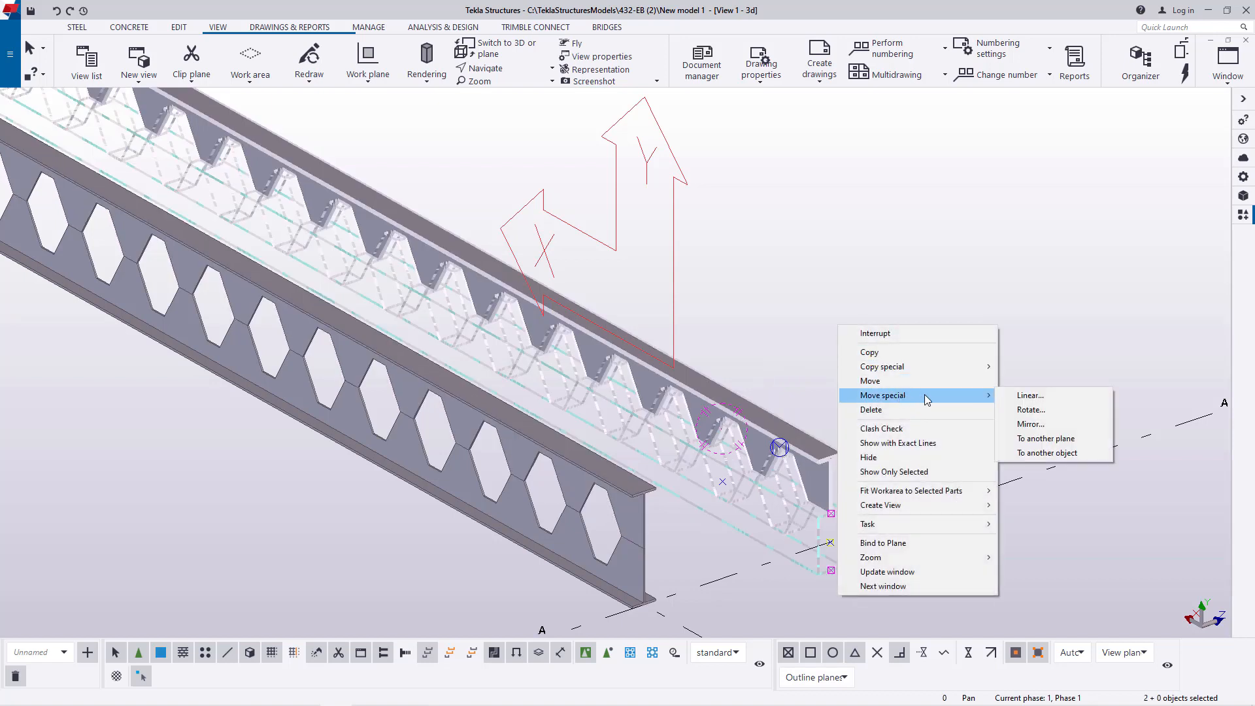
pyautogui.click(1012, 397)
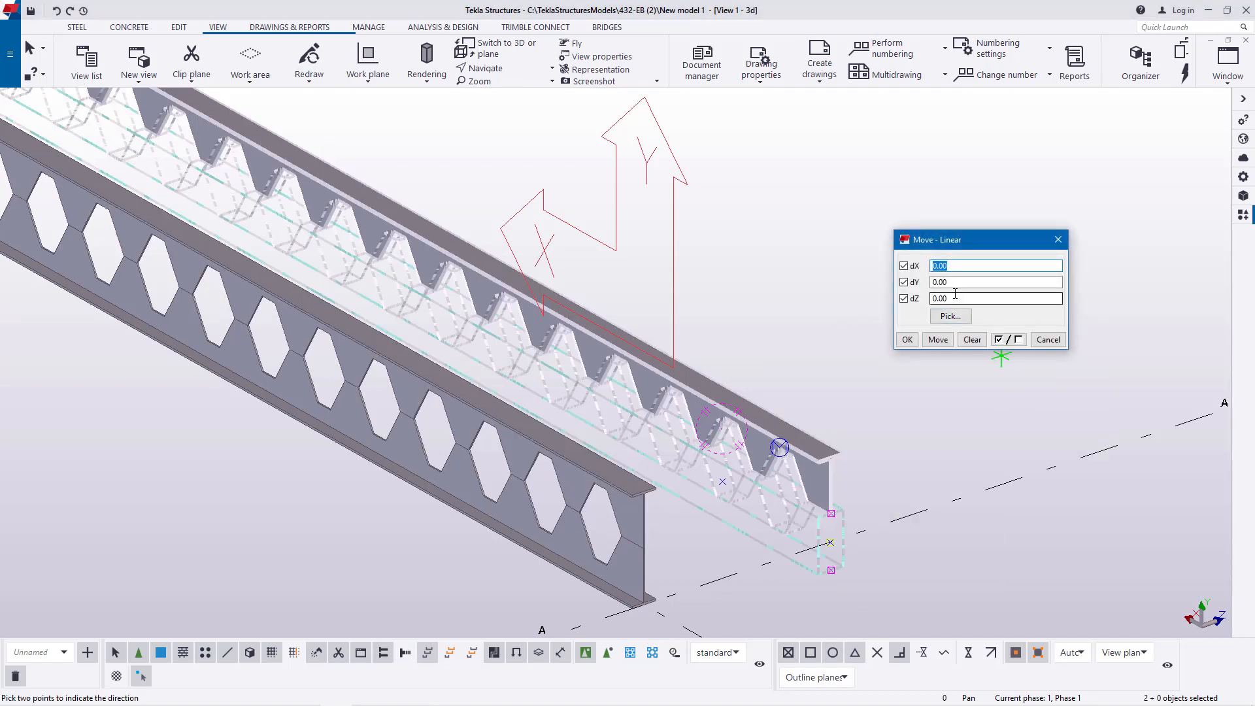
pyautogui.moveTo(957, 282); pyautogui.dragTo(932, 283)
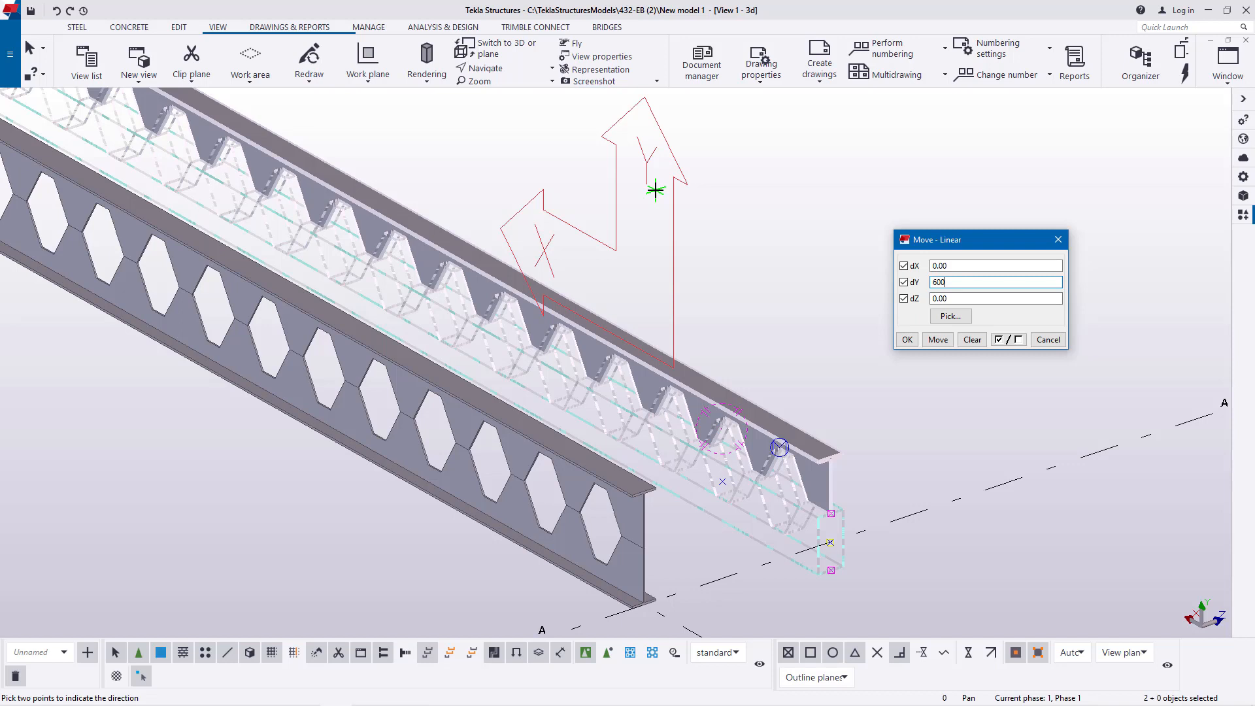
pyautogui.click(939, 340)
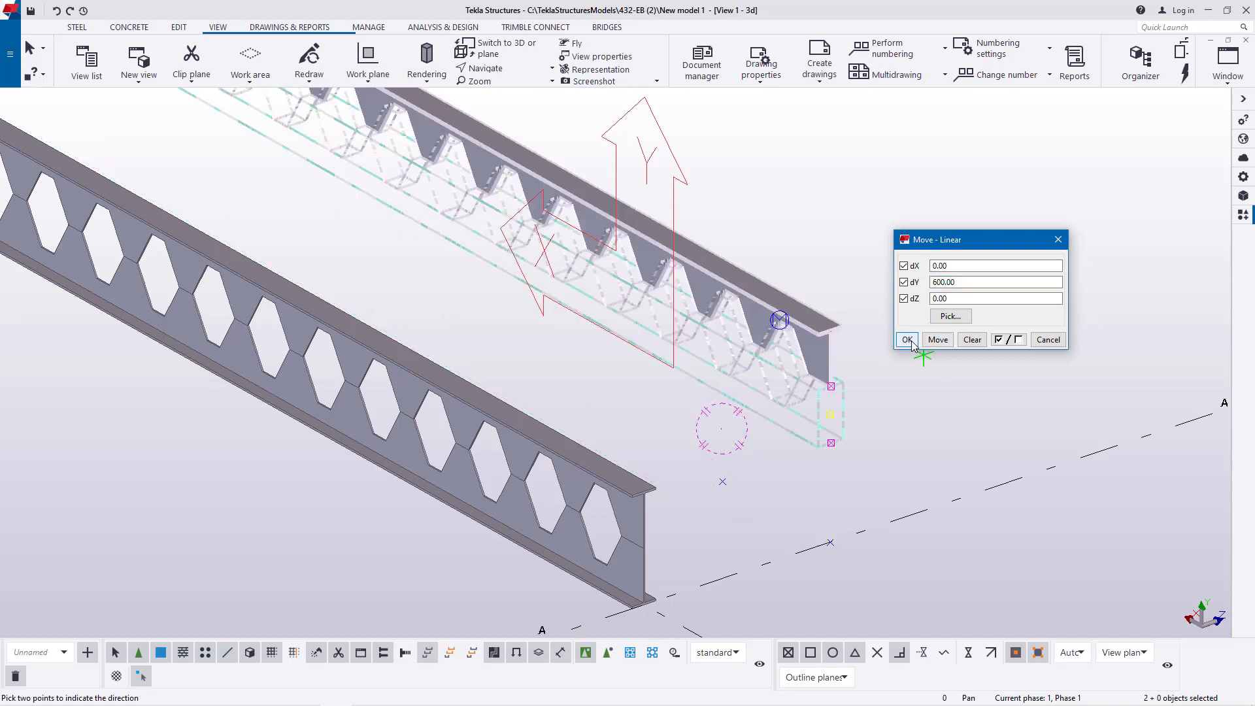
pyautogui.click(908, 340)
pyautogui.rightClick(922, 261)
pyautogui.click(939, 270)
# - Redraw the view to clear the cut outlines around the raised half-beam
pyautogui.rightClick(902, 225)
pyautogui.click(821, 203)
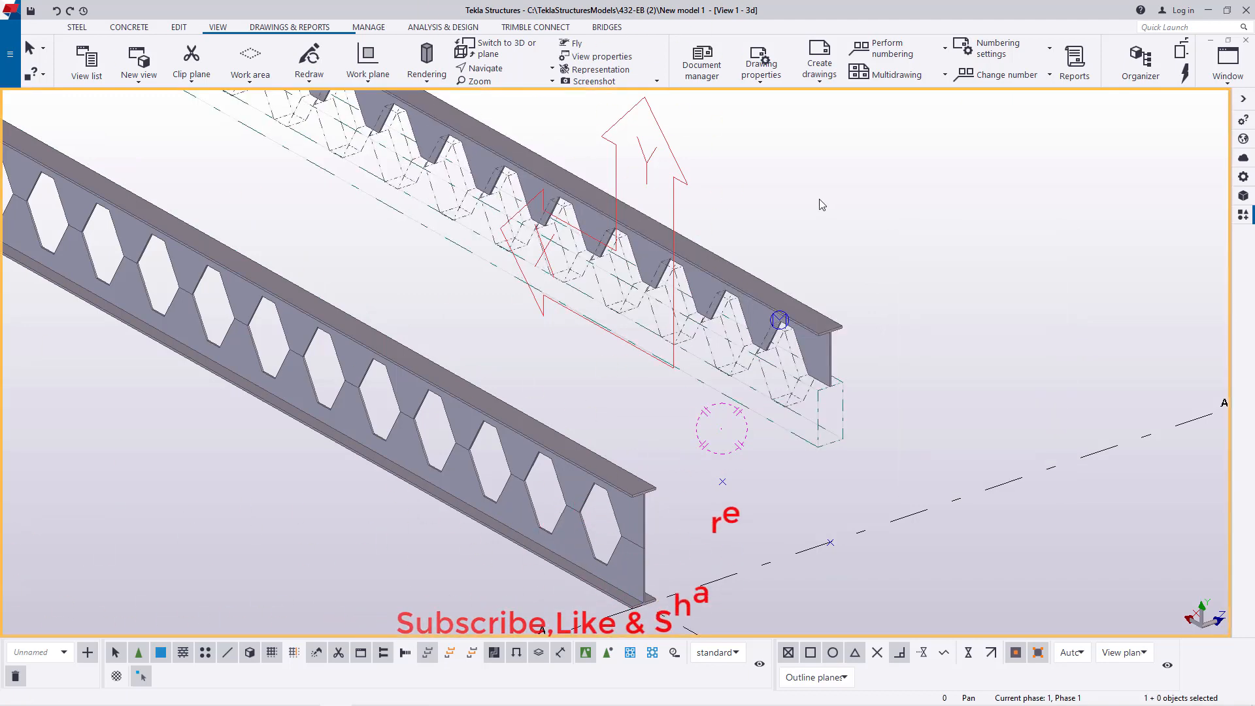
pyautogui.rightClick(885, 202)
pyautogui.click(901, 280)
# - Examine the raised half-beam's tooth profile and the joined castellated beam at the grid A end
pyautogui.scroll(1, 819, 315)
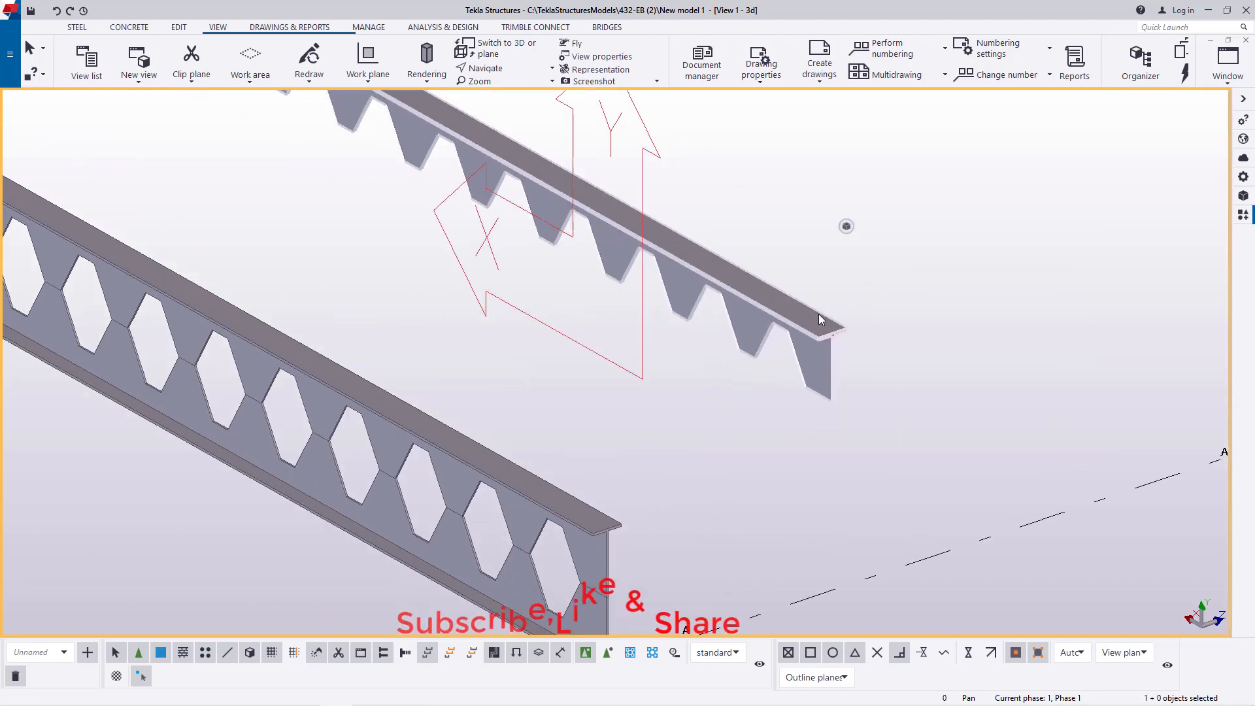
pyautogui.scroll(1, 821, 320)
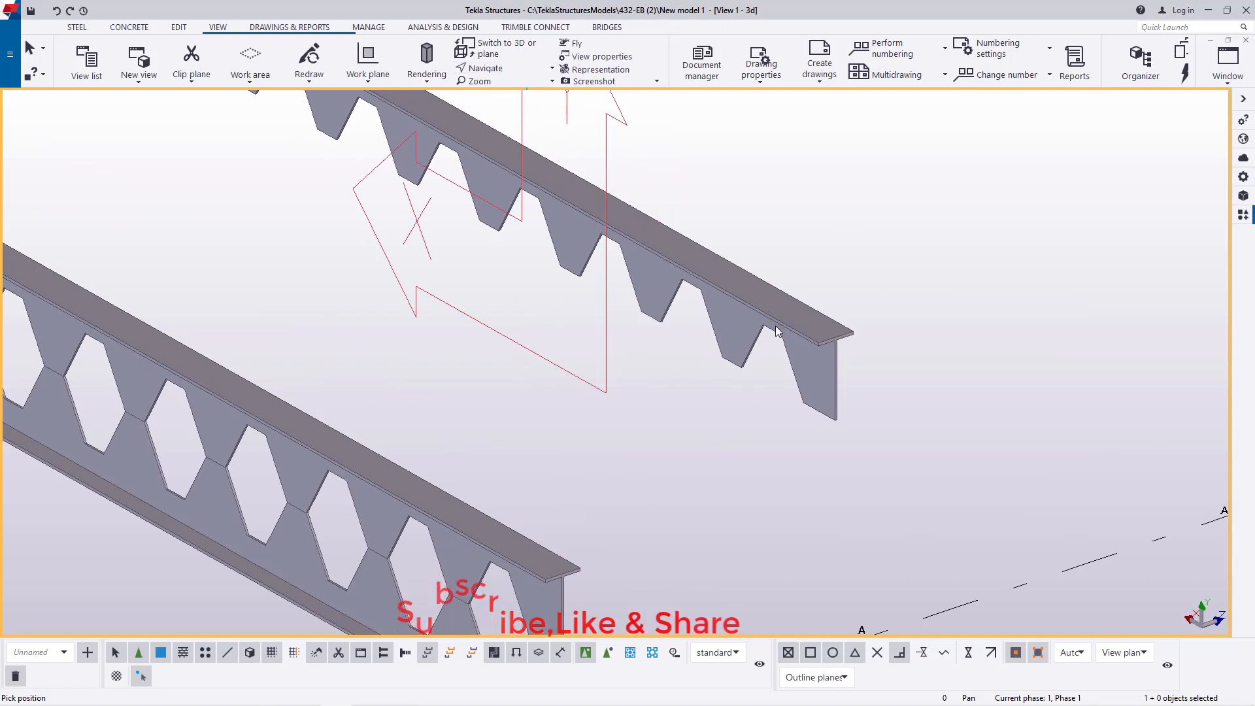
pyautogui.moveTo(777, 331)
pyautogui.keyDown('ctrl'); pyautogui.mouseDown(button='middle')
pyautogui.moveTo(924, 258)
pyautogui.moveTo(1029, 277)
pyautogui.moveTo(989, 294)
pyautogui.moveTo(799, 283)
pyautogui.moveTo(863, 336)
pyautogui.moveTo(527, 296)
pyautogui.moveTo(799, 308)
pyautogui.moveTo(730, 332)
pyautogui.mouseUp(button='middle'); pyautogui.keyUp('ctrl')
pyautogui.scroll(-3, 821, 340)
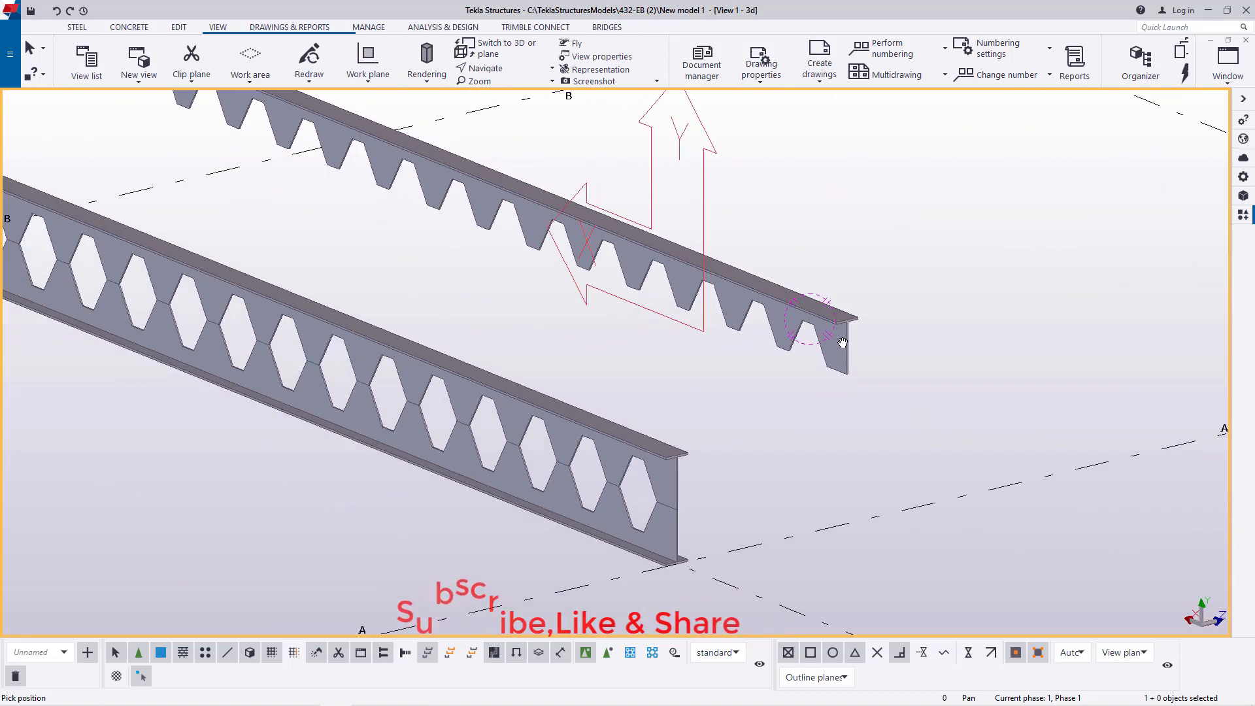
pyautogui.keyDown('ctrl'); pyautogui.moveTo(841, 342); pyautogui.dragTo(810, 333, button='middle'); pyautogui.keyUp('ctrl')
pyautogui.scroll(3, 807, 333)
pyautogui.rightClick(847, 243)
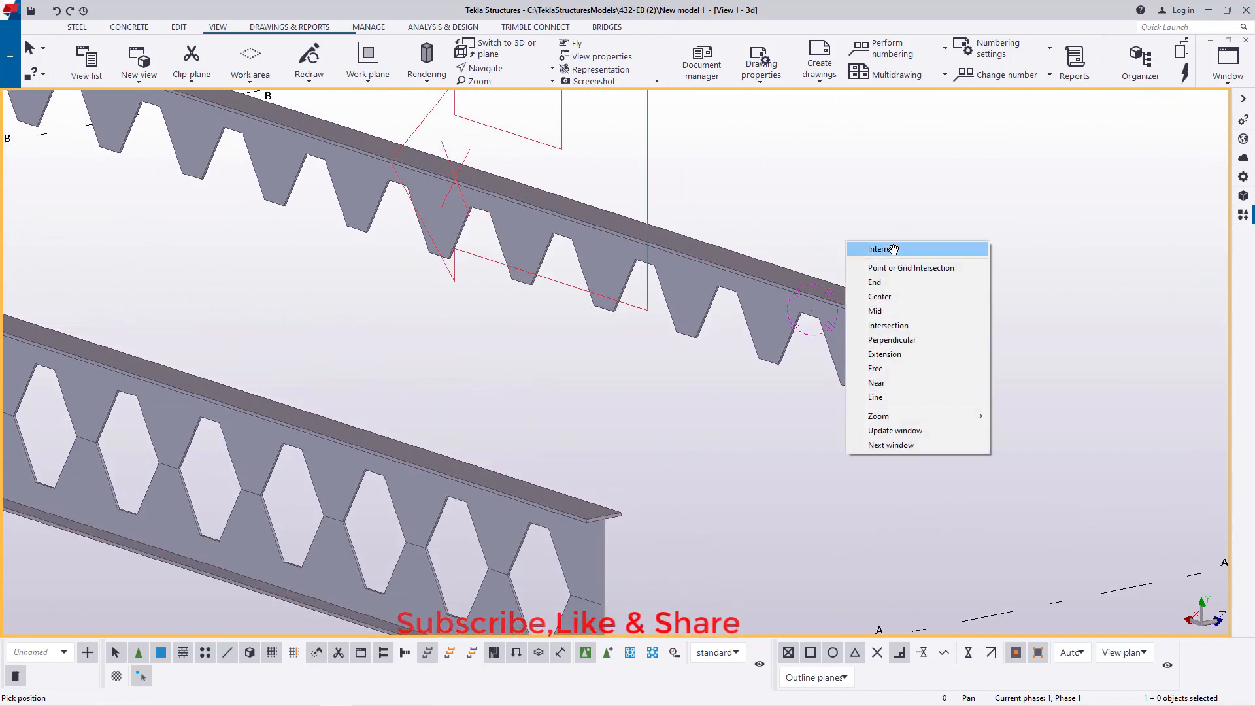
pyautogui.click(891, 249)
pyautogui.scroll(-3, 796, 310)
pyautogui.scroll(4, 622, 533)
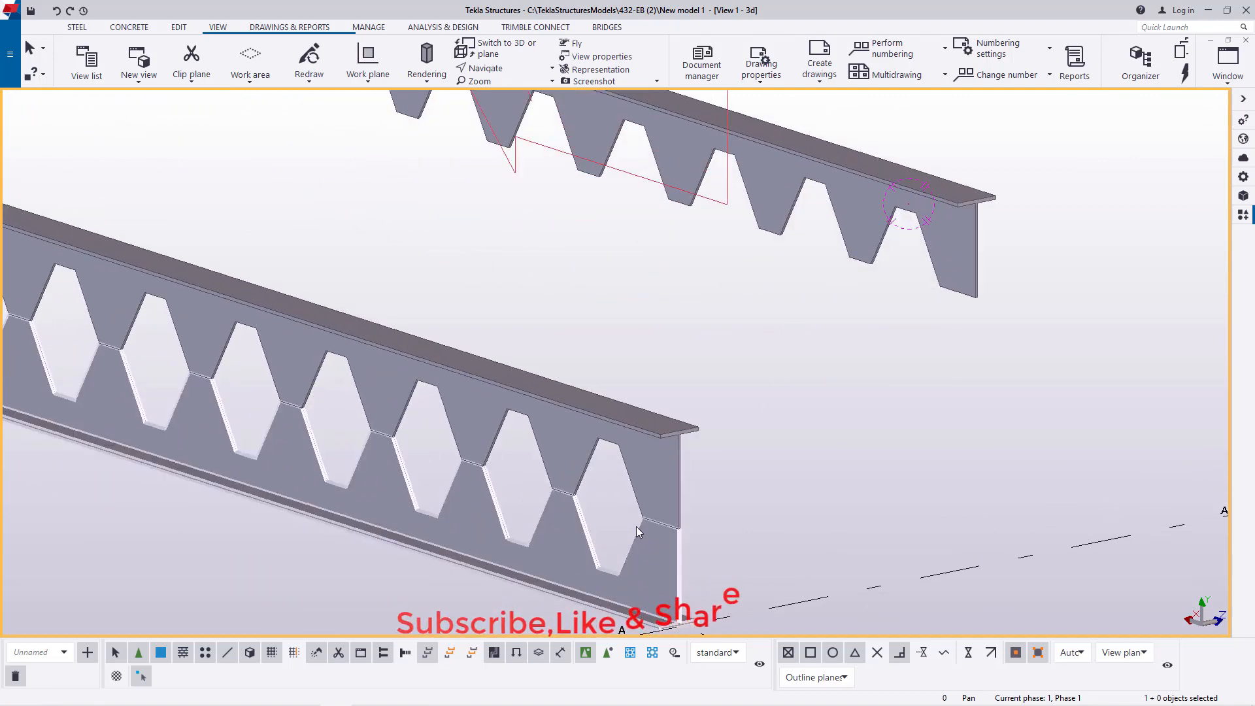
pyautogui.scroll(-3, 702, 525)
pyautogui.scroll(2, 897, 319)
# - Open the raised half-beam's Castellated_Beam component properties and compare its parameters with the openings and depth of the modelled beams
pyautogui.doubleClick(897, 319)
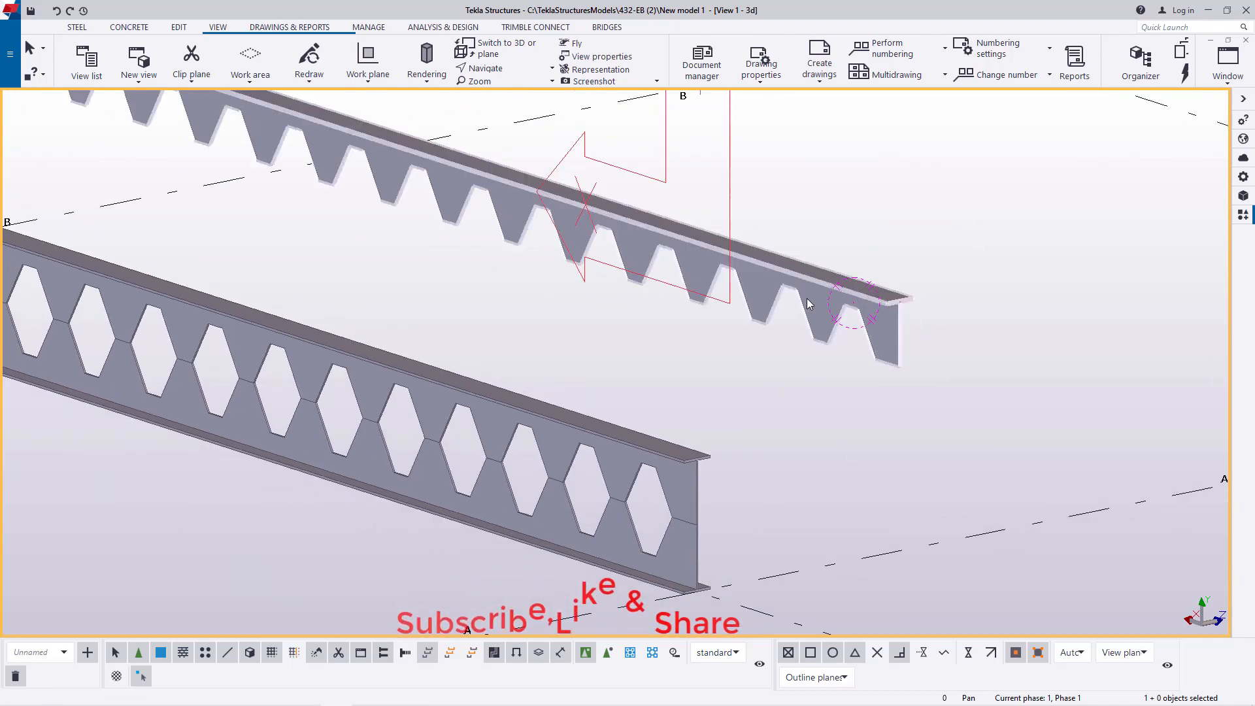
pyautogui.scroll(-2, 410, 413)
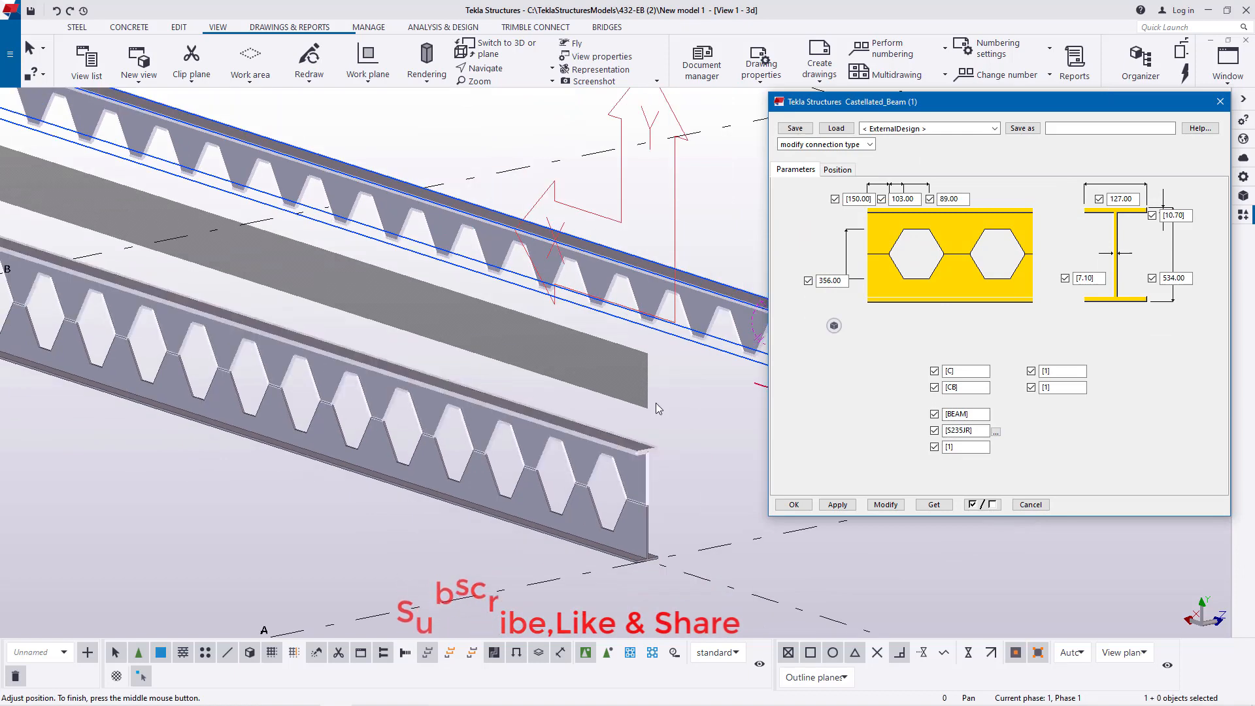
pyautogui.click(732, 392)
pyautogui.scroll(2, 715, 313)
pyautogui.scroll(-1, 395, 327)
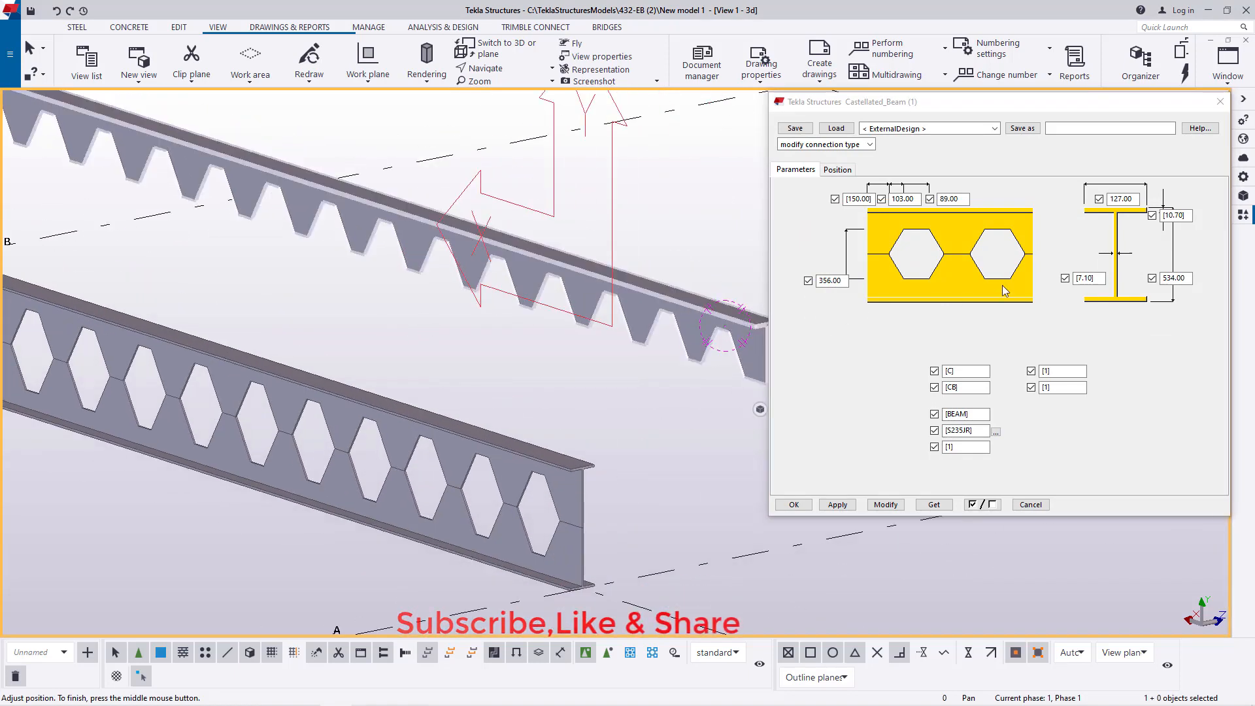
pyautogui.click(1070, 158)
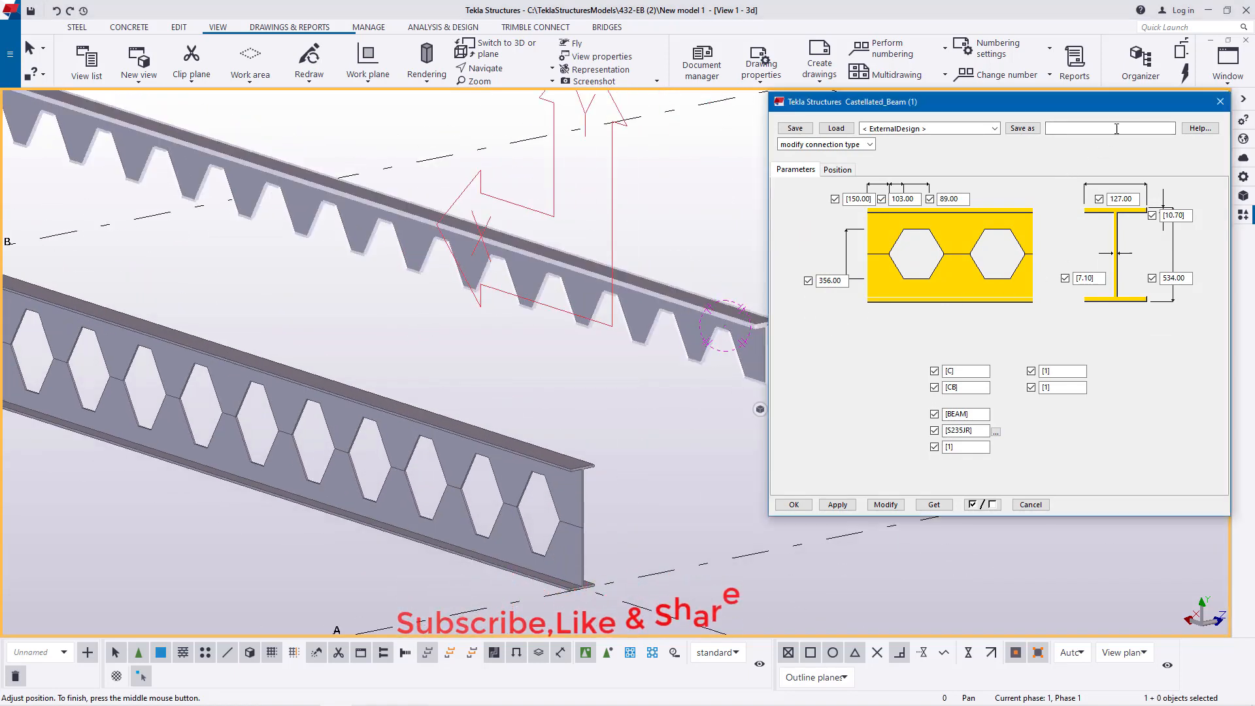
pyautogui.moveTo(1110, 103); pyautogui.dragTo(1103, 103)
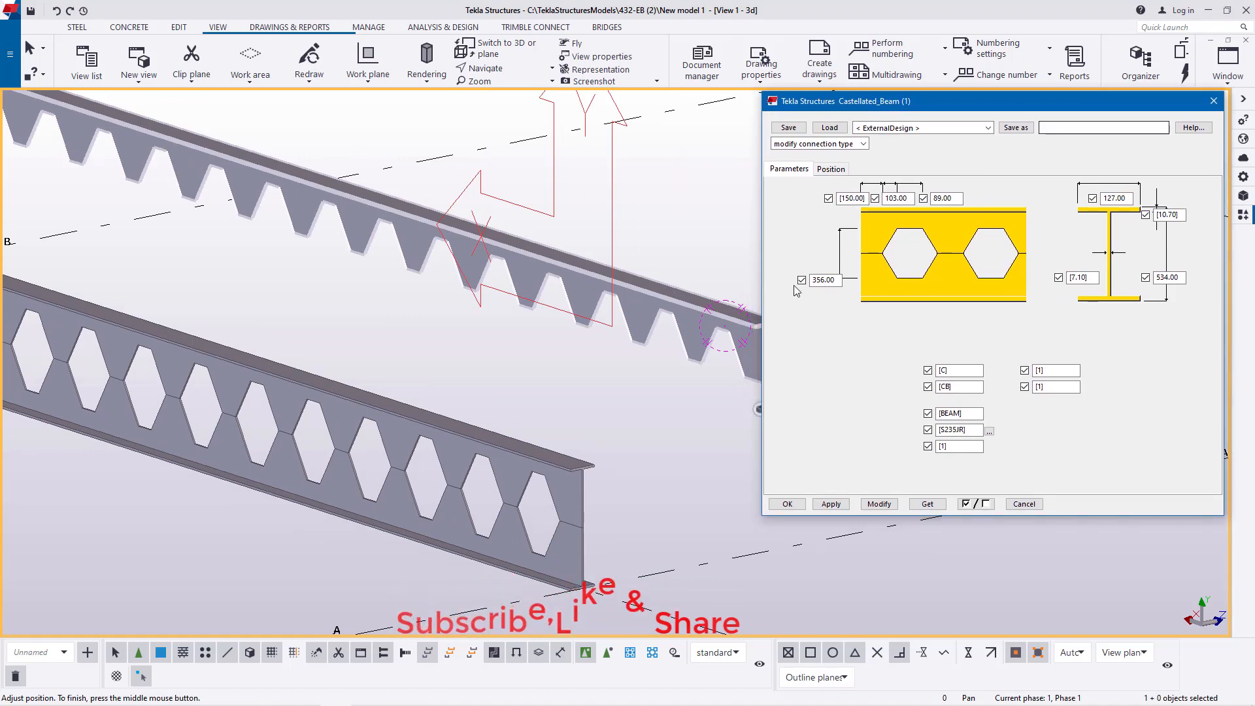
pyautogui.scroll(-2, 489, 375)
pyautogui.scroll(1, 579, 376)
pyautogui.scroll(1, 614, 368)
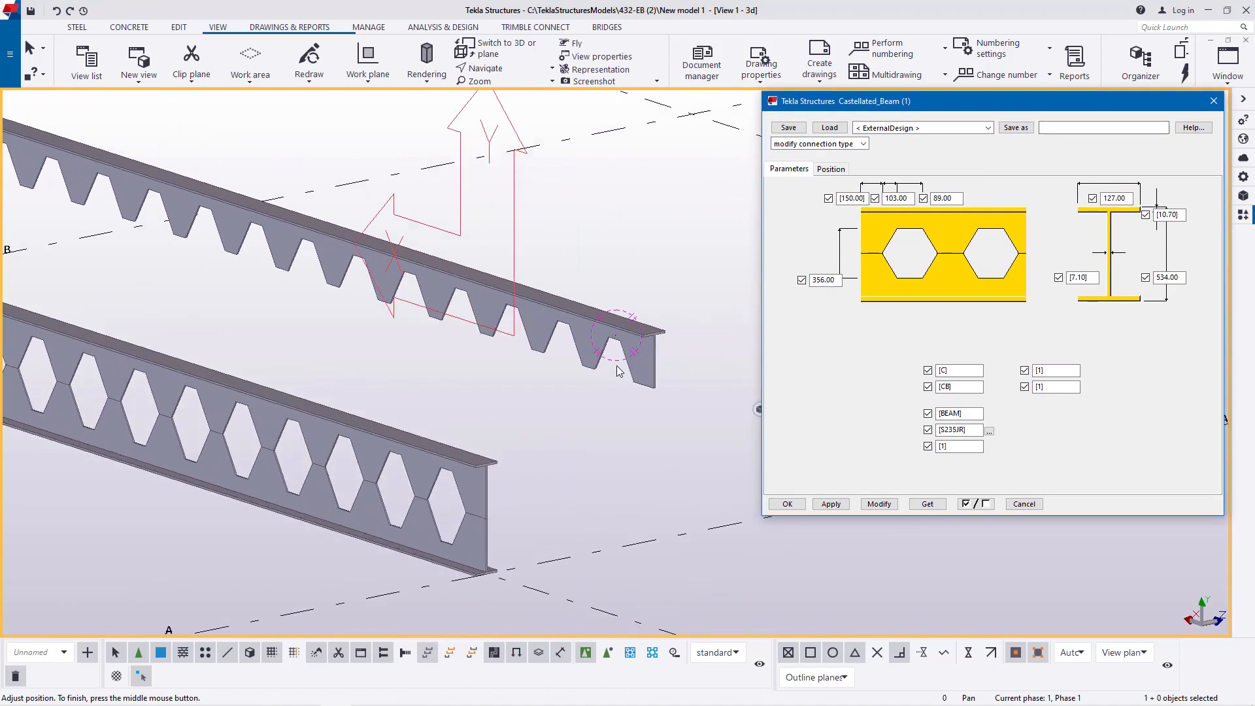
pyautogui.scroll(1, 276, 437)
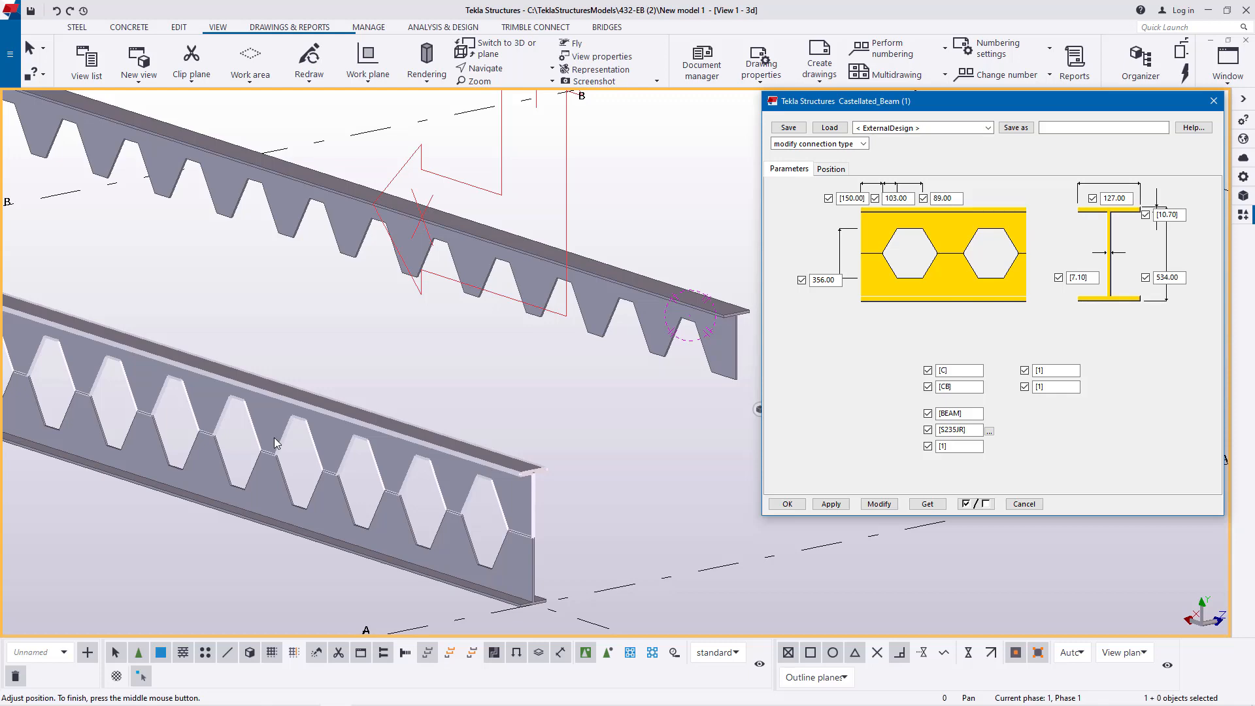
pyautogui.scroll(-2, 478, 443)
pyautogui.scroll(1, 335, 468)
pyautogui.scroll(1, 336, 468)
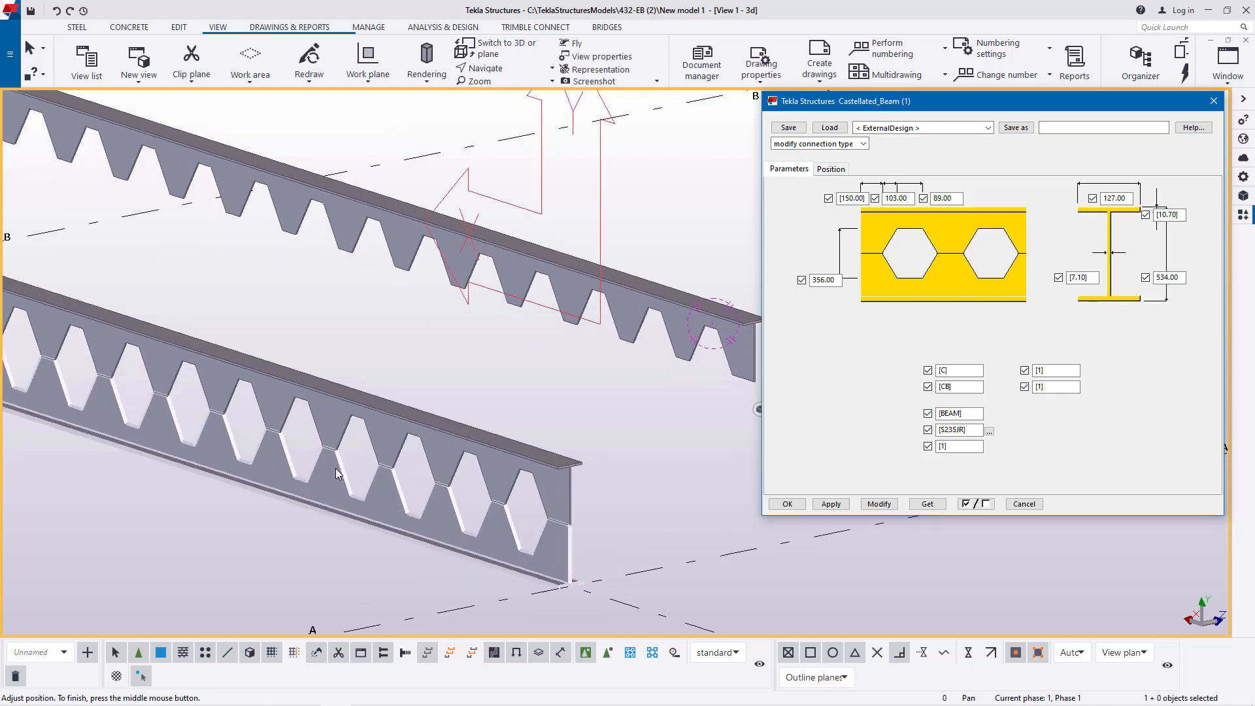